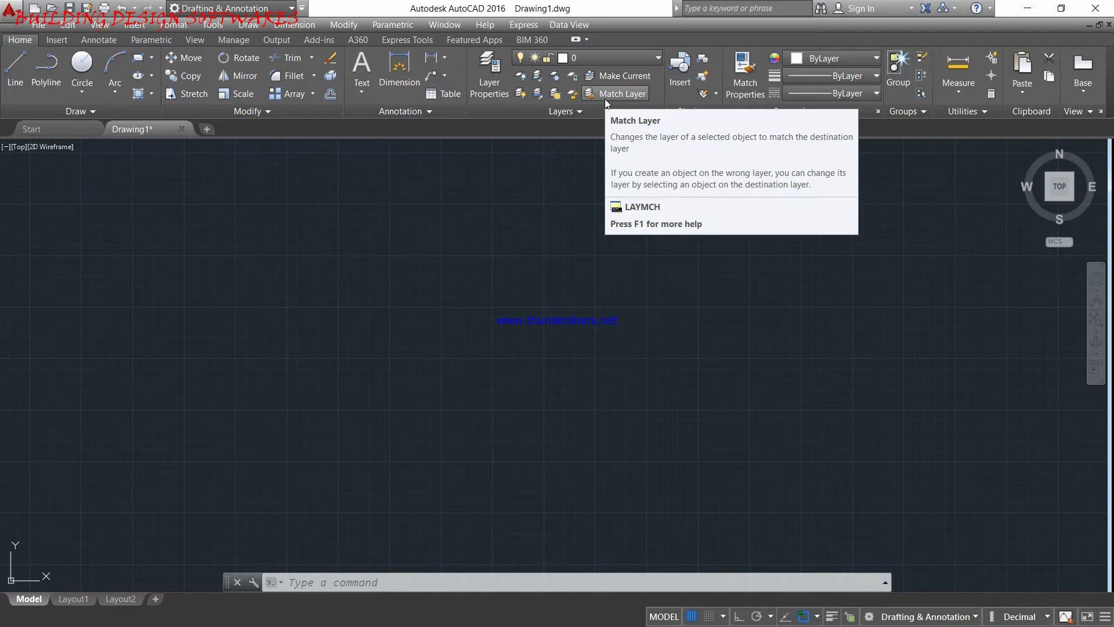
- Create a new drawing from the acadiso3D template and return to Drawing1
{"action": "left_click", "coordinate": [12, 14]}
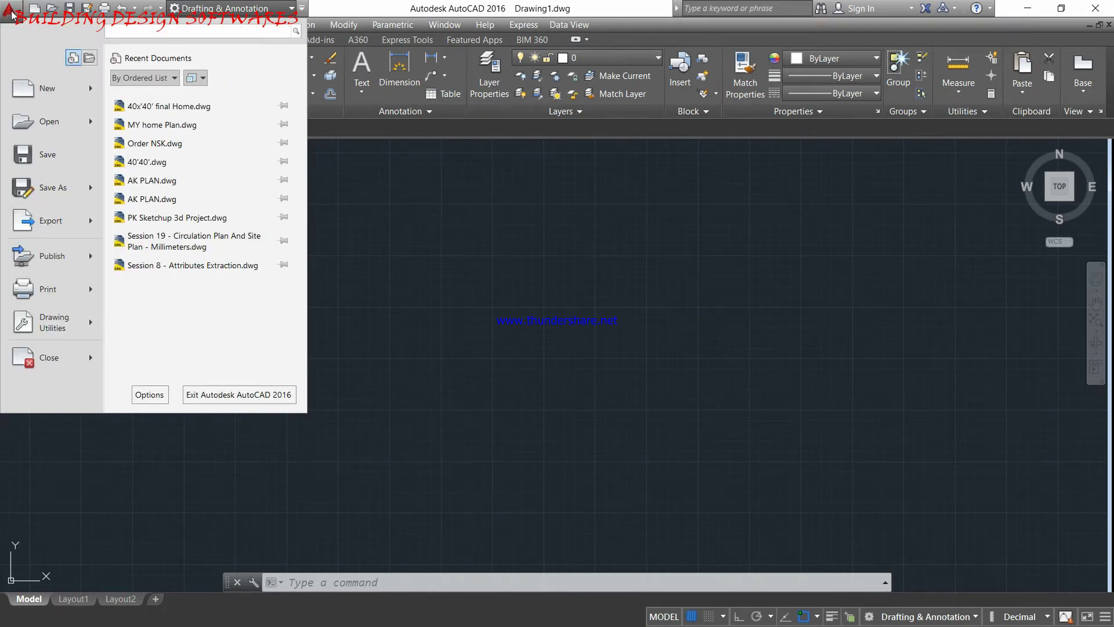
{"action": "mouse_move", "coordinate": [61, 95]}
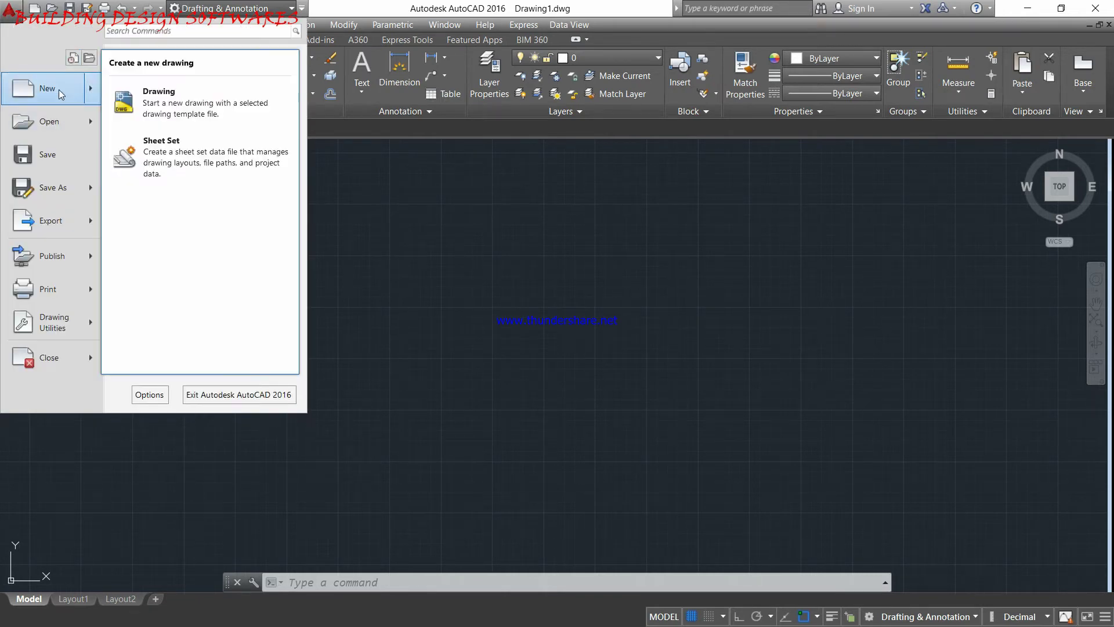
{"action": "left_click", "coordinate": [161, 92]}
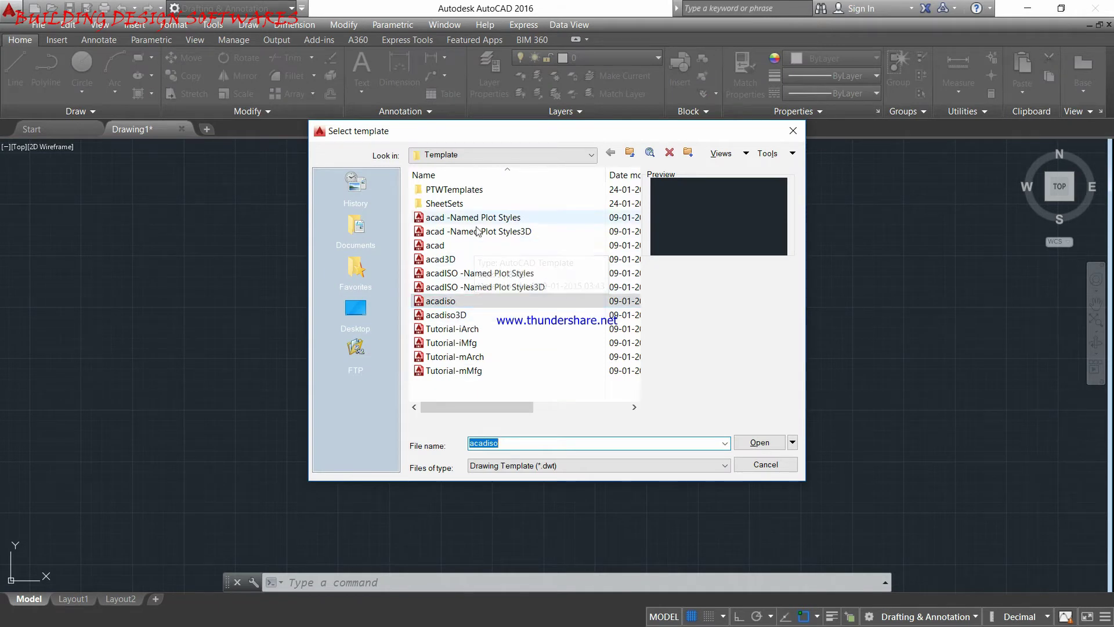
{"action": "left_click", "coordinate": [463, 318]}
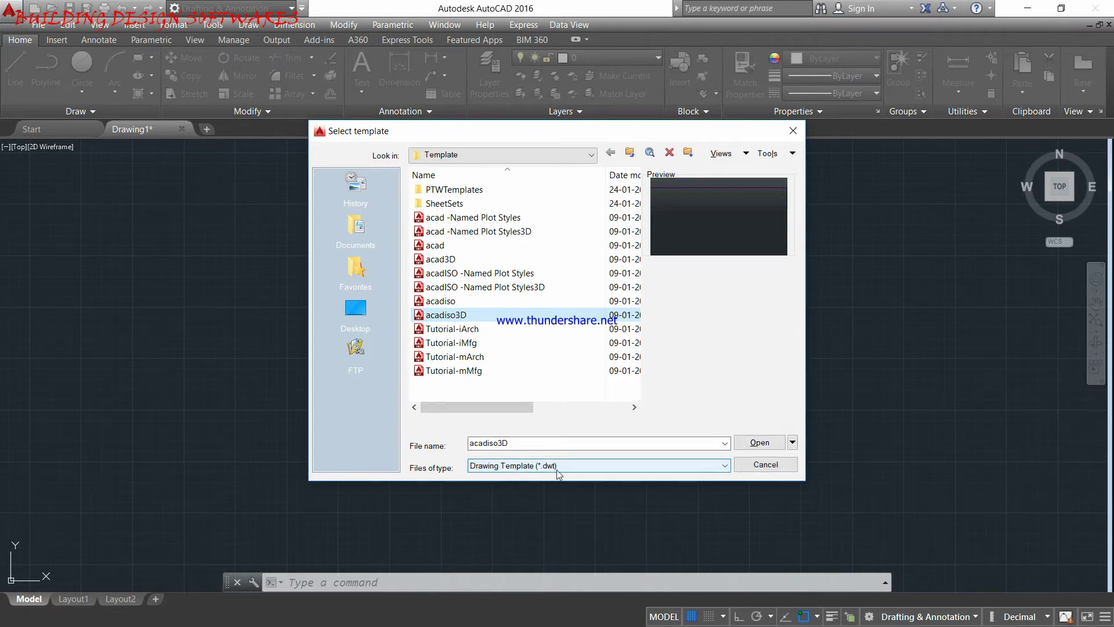
{"action": "left_click", "coordinate": [754, 442]}
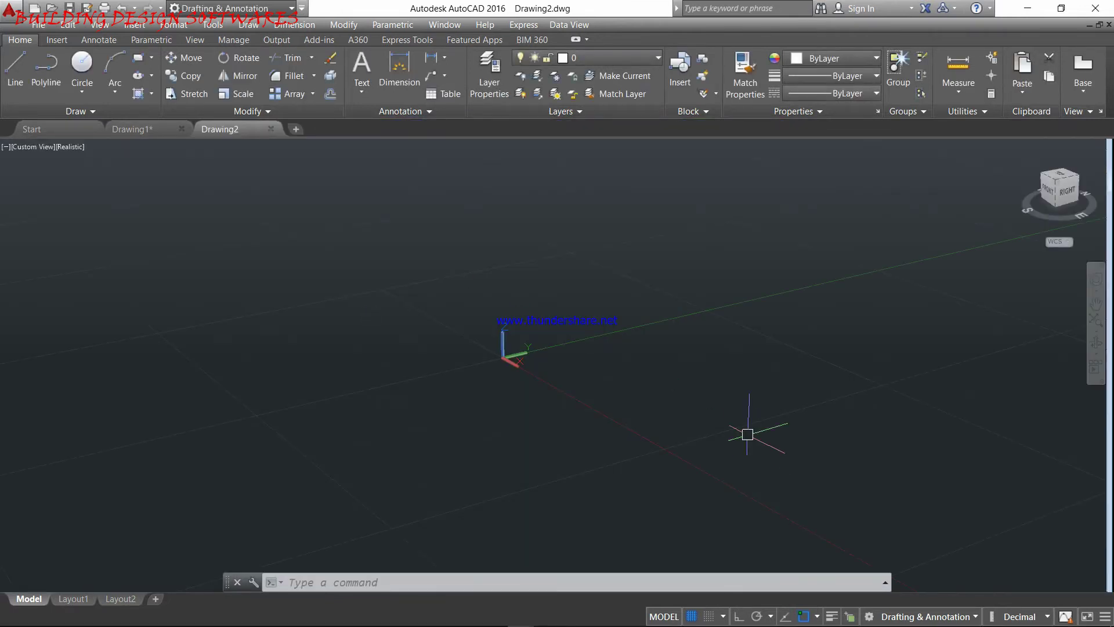
{"action": "left_click", "coordinate": [141, 130]}
- Try to save Drawing1 under the file name Simple Drawing
{"action": "left_click", "coordinate": [10, 10]}
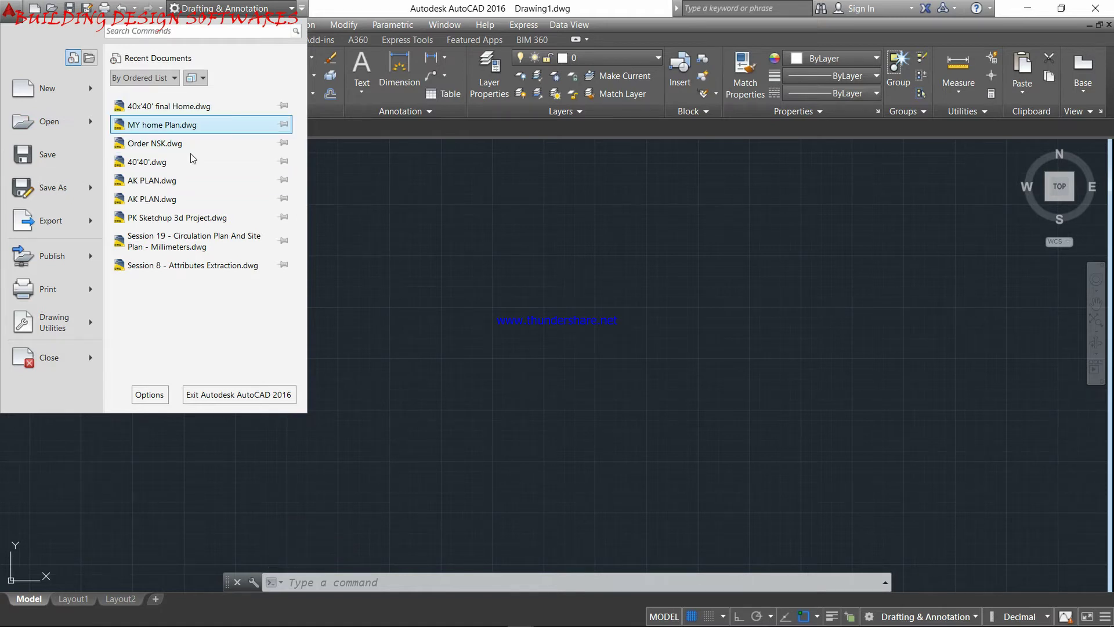
{"action": "left_click", "coordinate": [55, 157]}
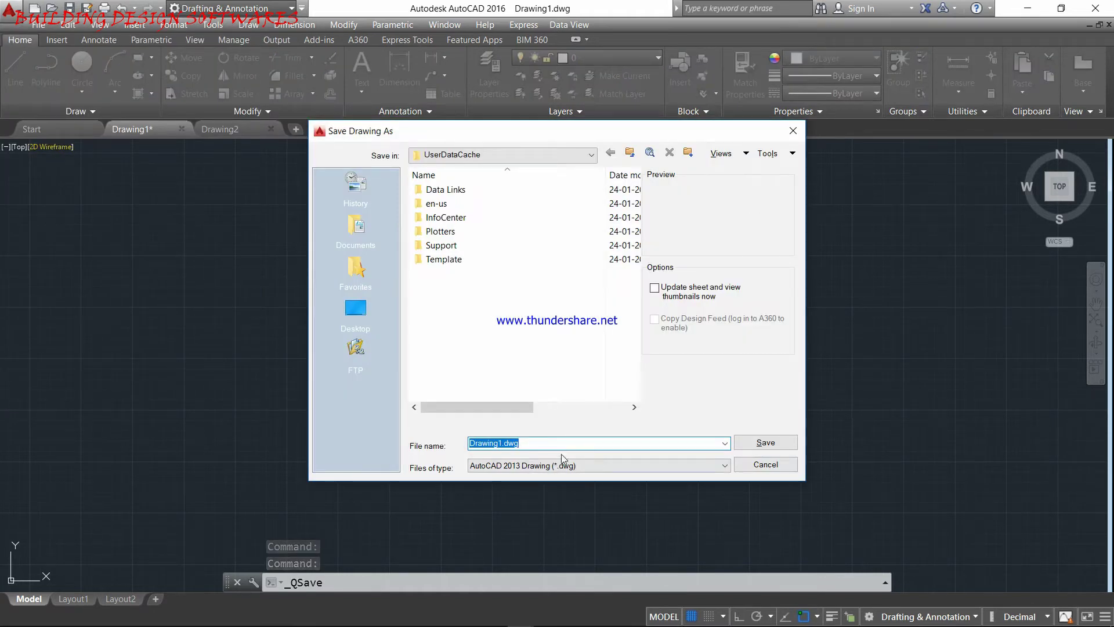
{"action": "left_click", "coordinate": [544, 444]}
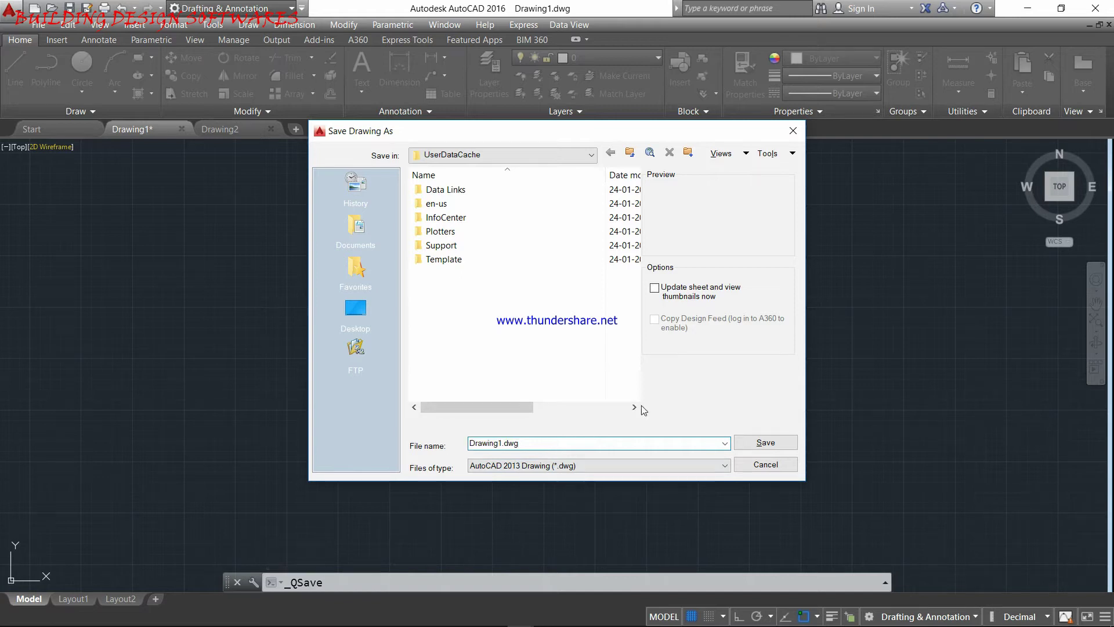
{"action": "key", "text": "BackSpace"}
{"action": "key", "text": "BackSpace"}
{"action": "key", "text": "BackSpace"}
{"action": "key", "text": "BackSpace"}
{"action": "key", "text": "BackSpace"}
{"action": "key", "text": "BackSpace"}
{"action": "key", "text": "BackSpace"}
{"action": "key", "text": "BackSpace"}
{"action": "key", "text": "BackSpace"}
{"action": "key", "text": "BackSpace"}
{"action": "key", "text": "BackSpace"}
{"action": "key", "text": "BackSpace"}
{"action": "type", "text": "Simple Draw"}
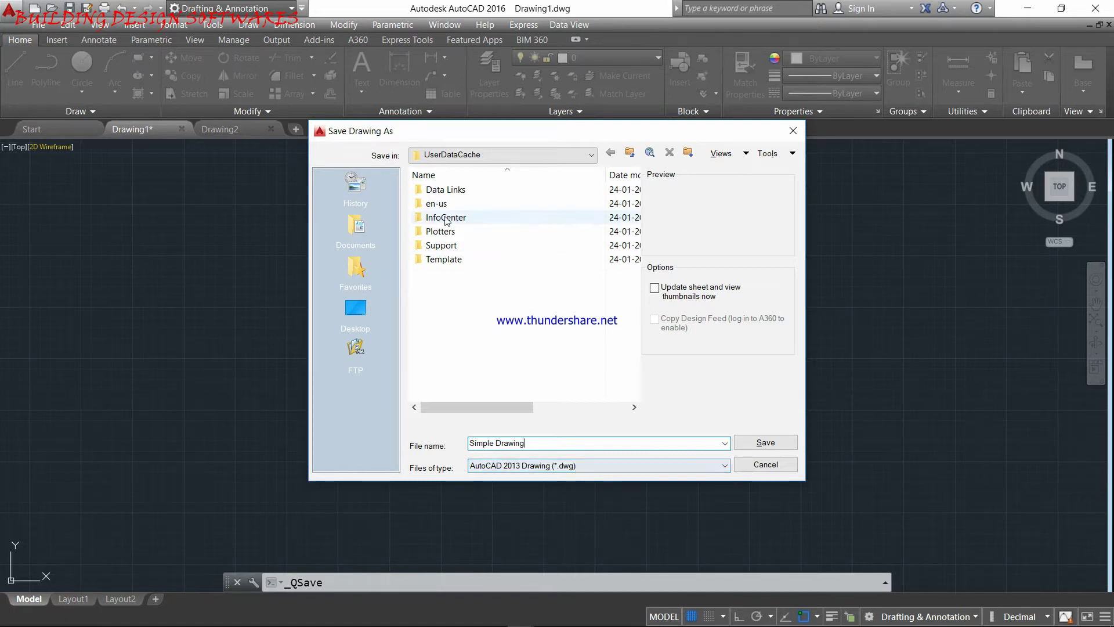
- Create a new folder on New Volume (F:), open it as the save location, and cancel the save
{"action": "left_click", "coordinate": [356, 309]}
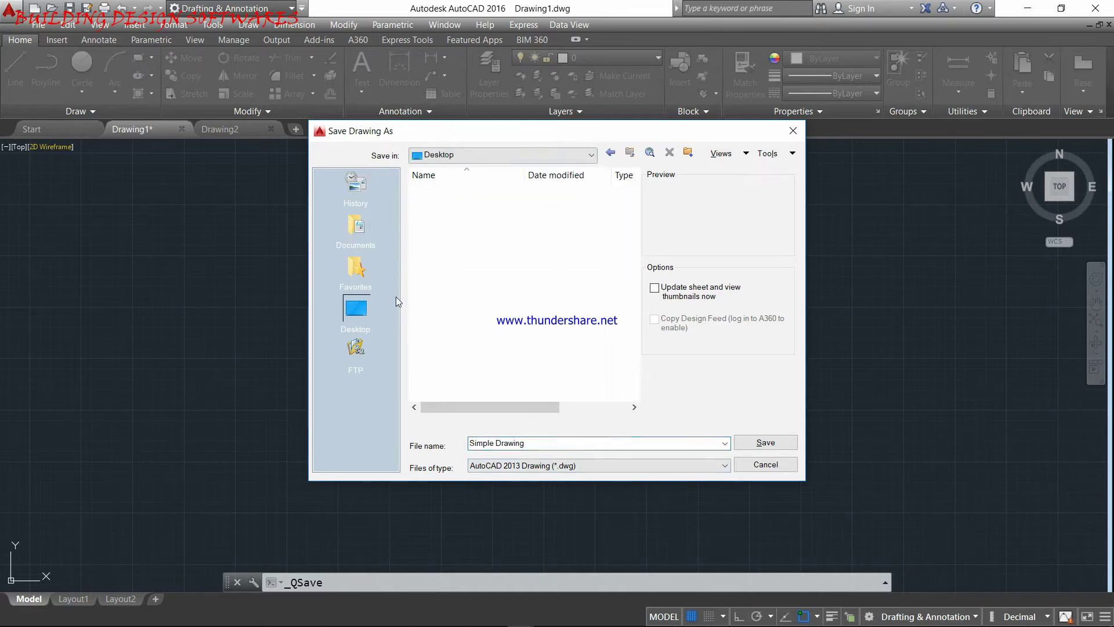
{"action": "double_click", "coordinate": [442, 231]}
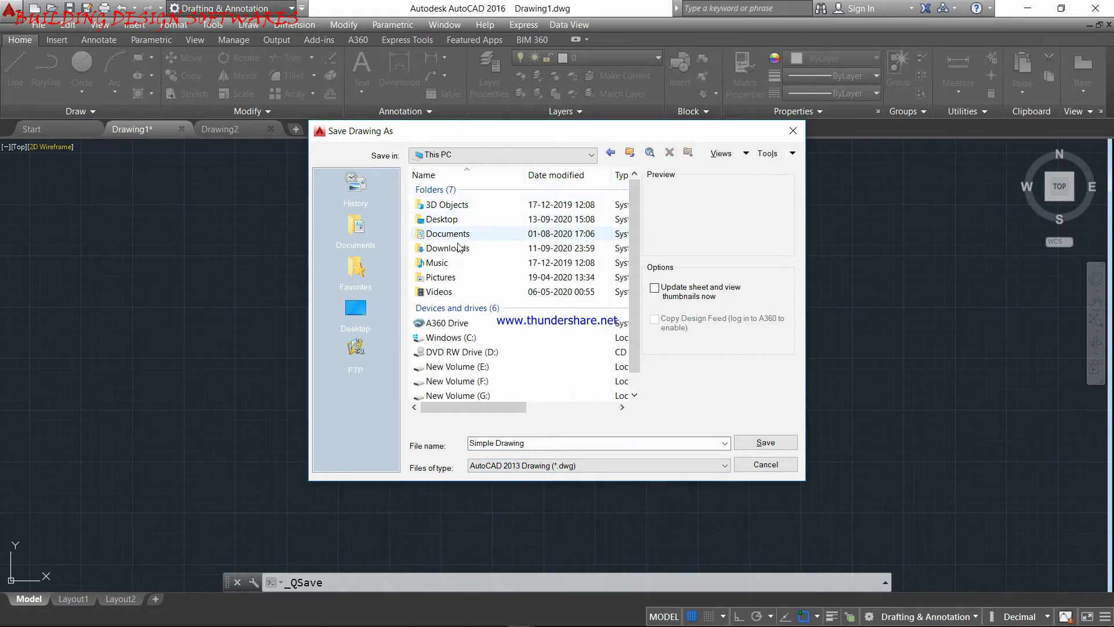
{"action": "double_click", "coordinate": [464, 382]}
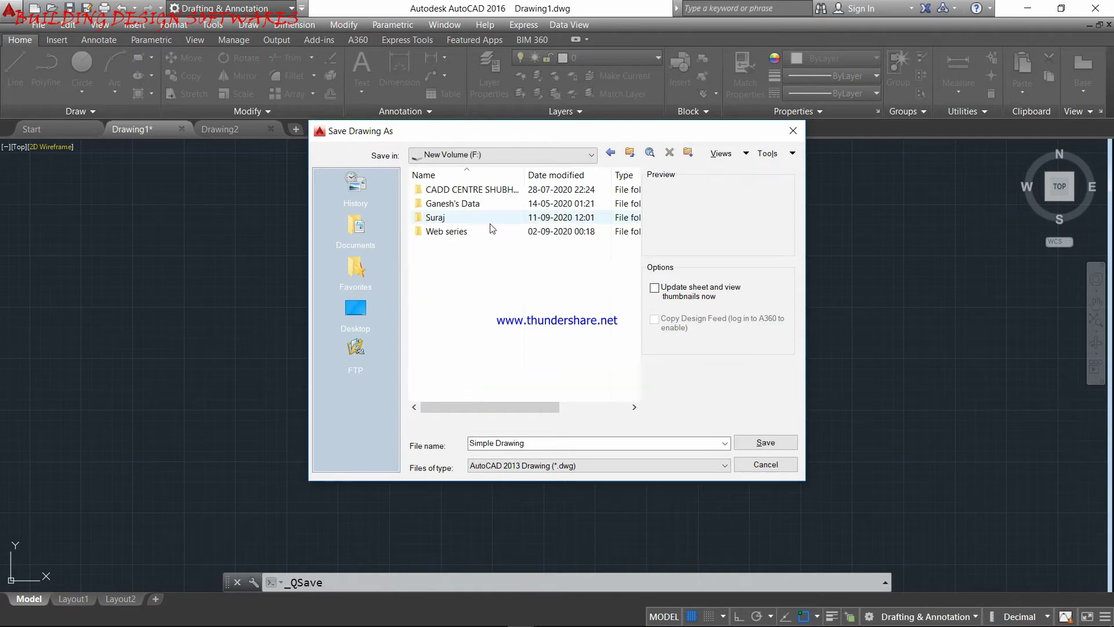
{"action": "right_click", "coordinate": [462, 271]}
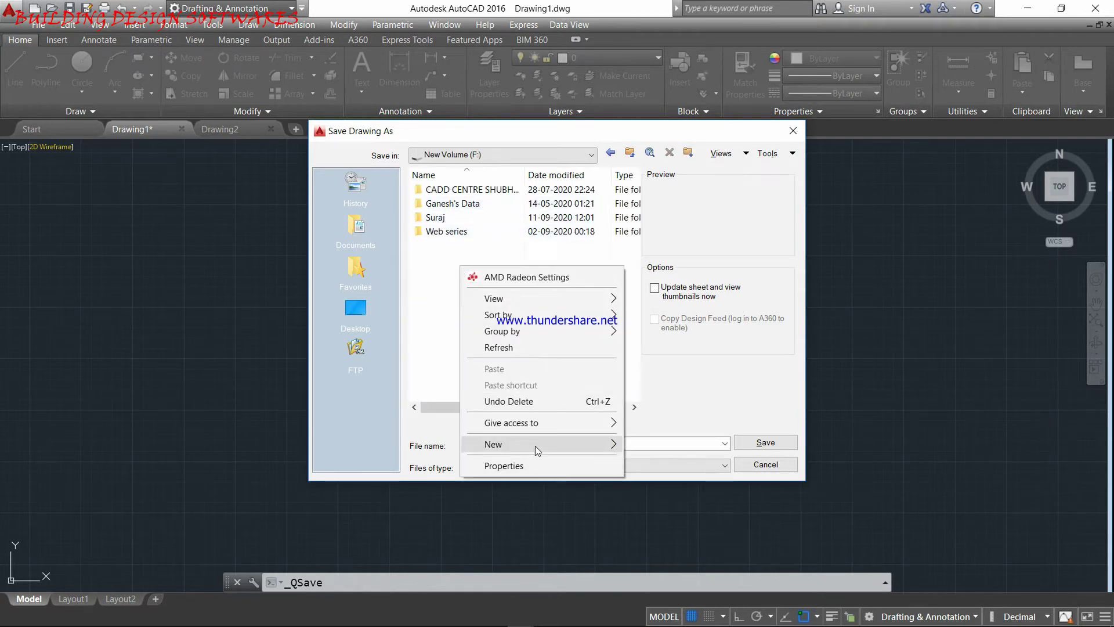
{"action": "mouse_move", "coordinate": [535, 445]}
{"action": "left_click", "coordinate": [668, 225]}
{"action": "left_click", "coordinate": [454, 263]}
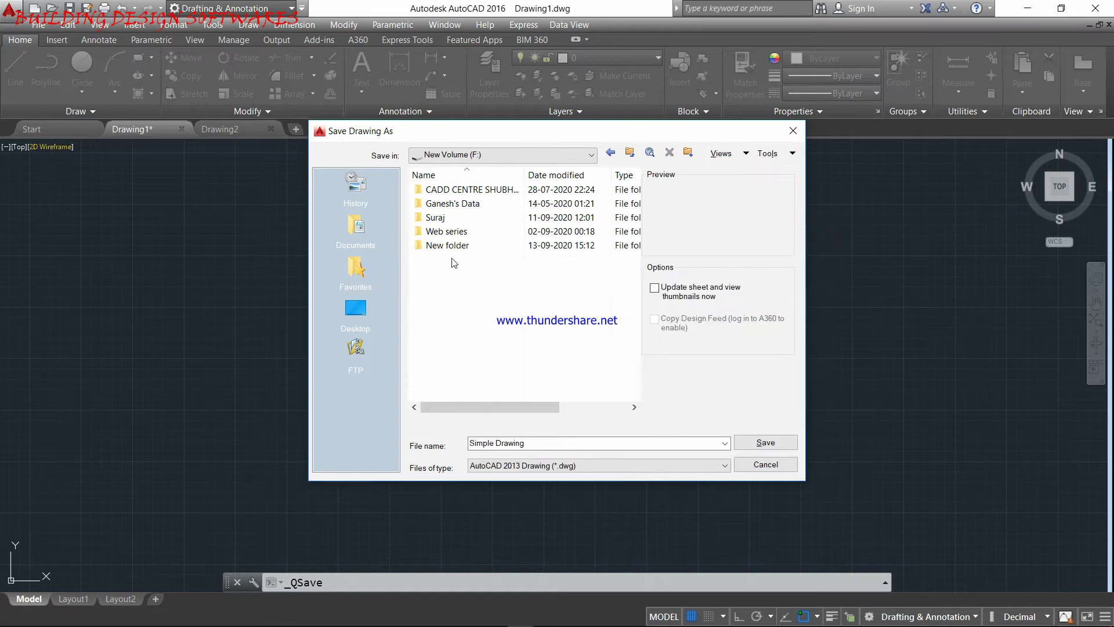
{"action": "double_click", "coordinate": [455, 245]}
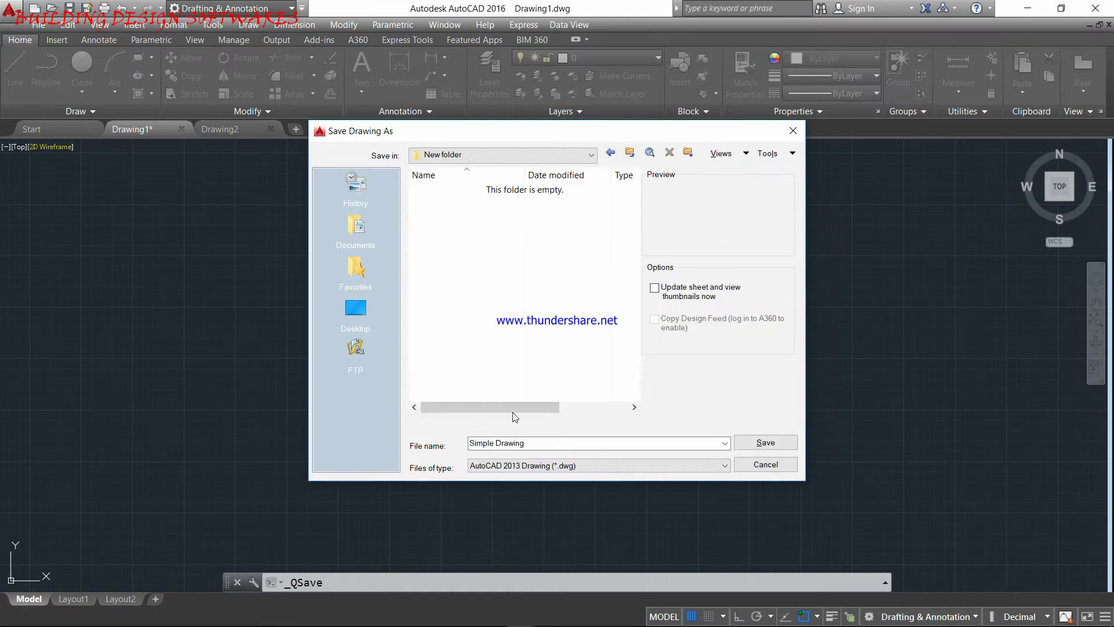
{"action": "left_click", "coordinate": [766, 465]}
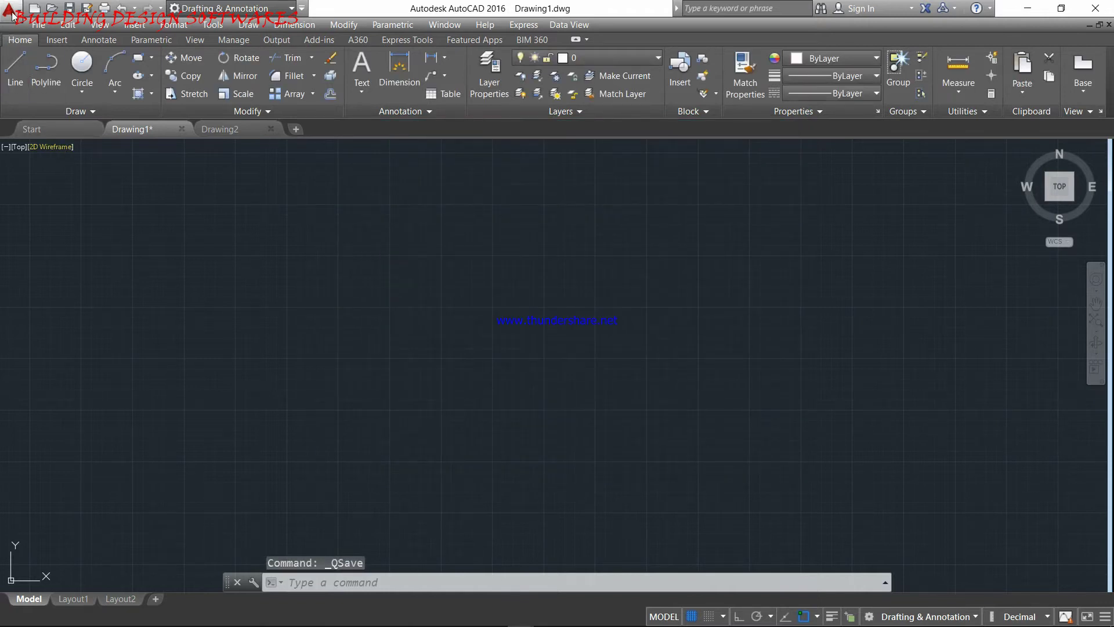
- Try to save a copy of Drawing1 with Save As
{"action": "left_click", "coordinate": [12, 13]}
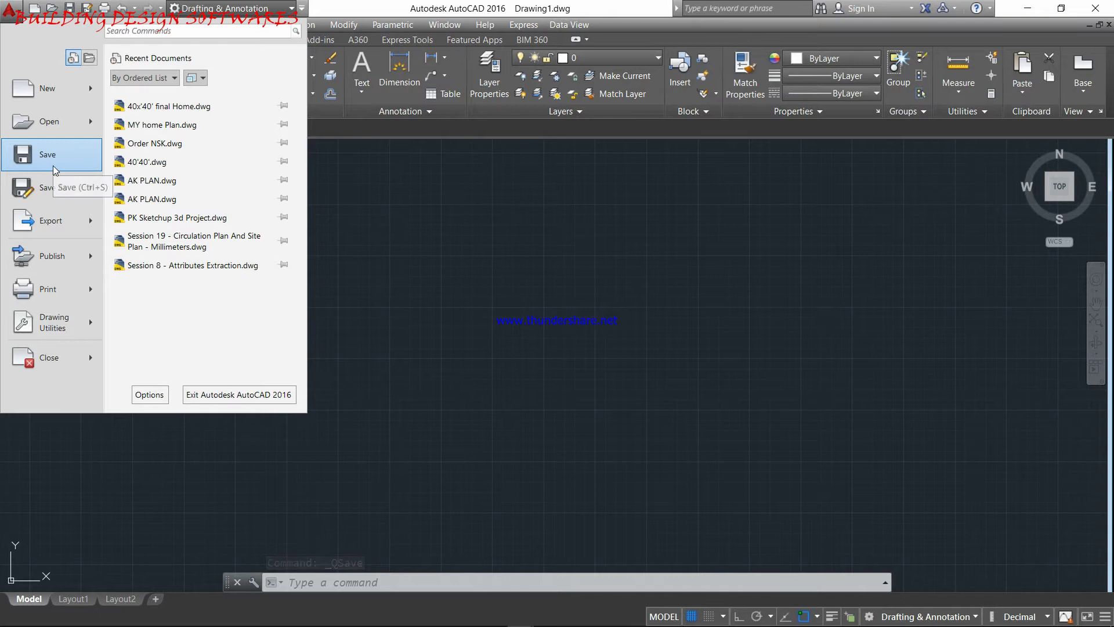
{"action": "mouse_move", "coordinate": [63, 190]}
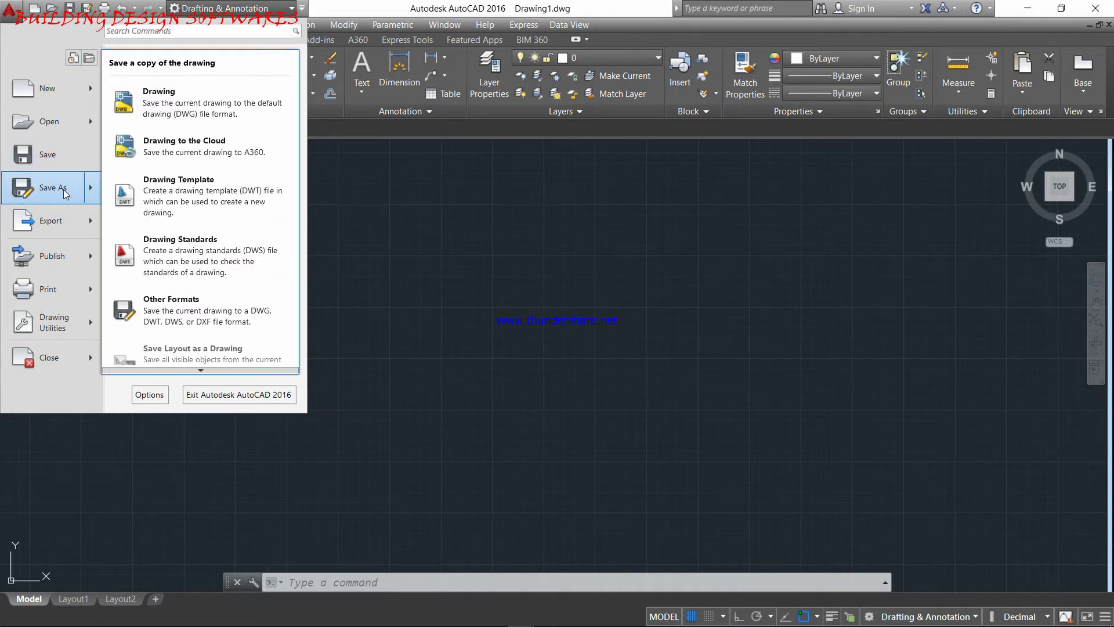
{"action": "left_click", "coordinate": [64, 190]}
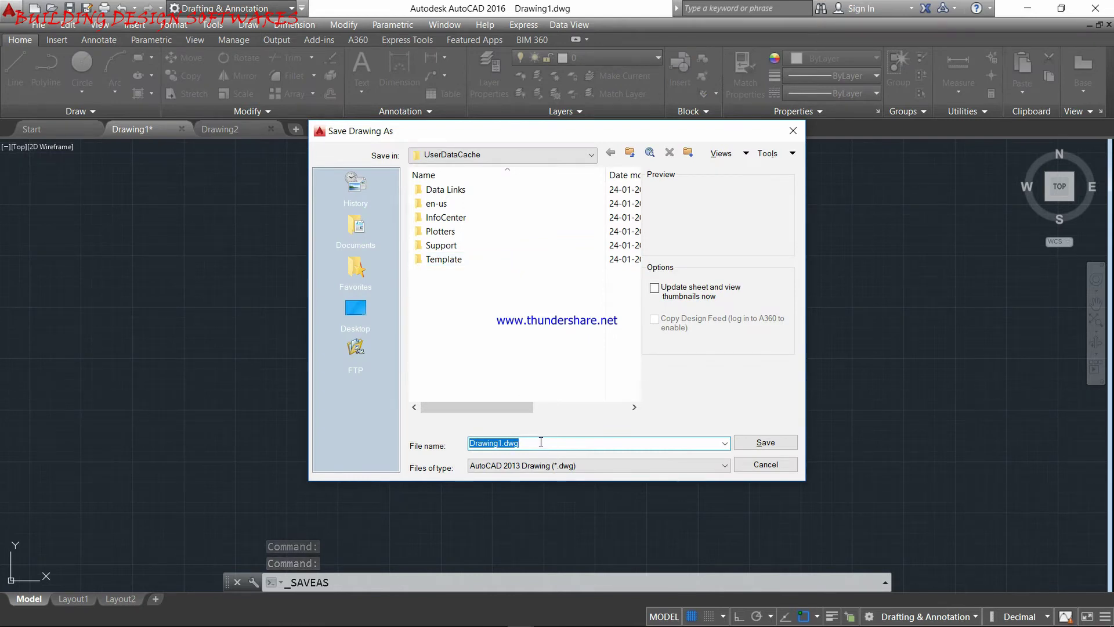
{"action": "left_click", "coordinate": [791, 131]}
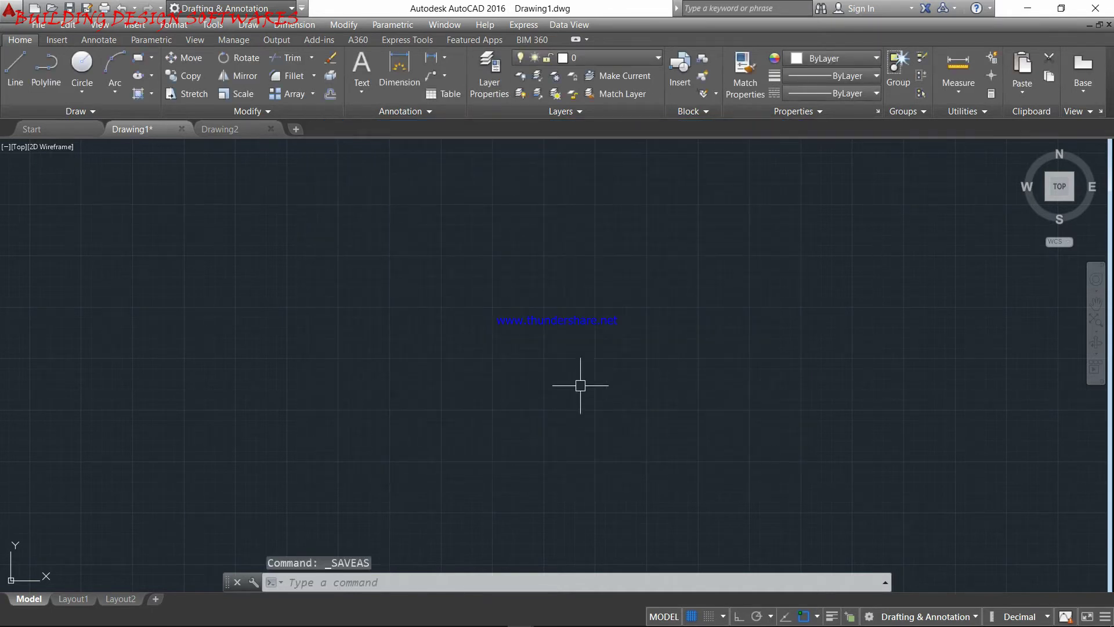
{"action": "left_click", "coordinate": [8, 9]}
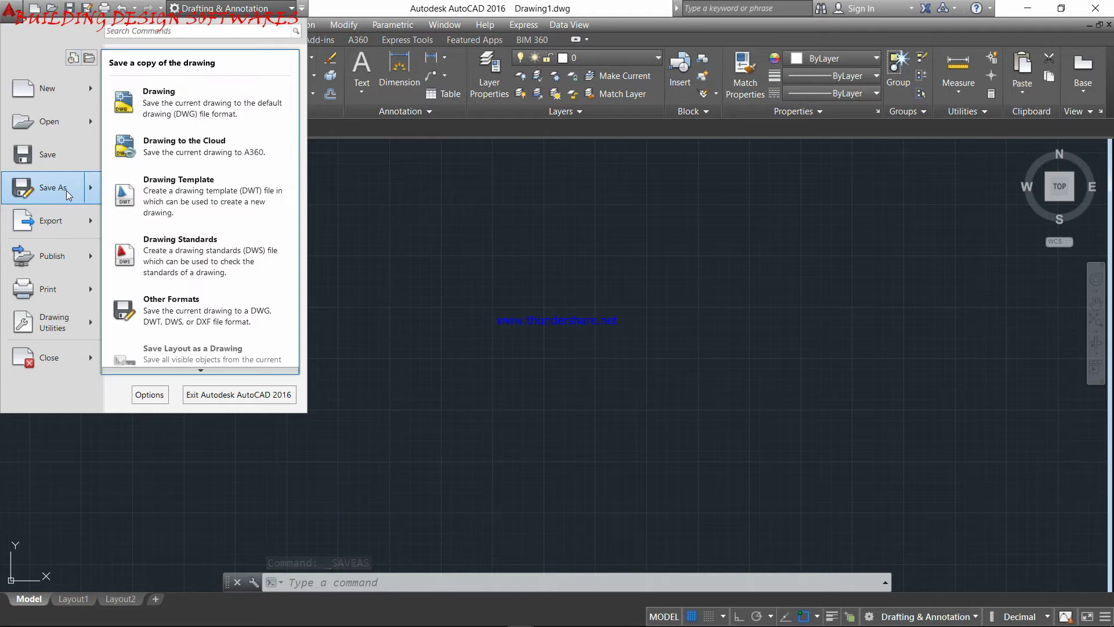
{"action": "mouse_move", "coordinate": [75, 229]}
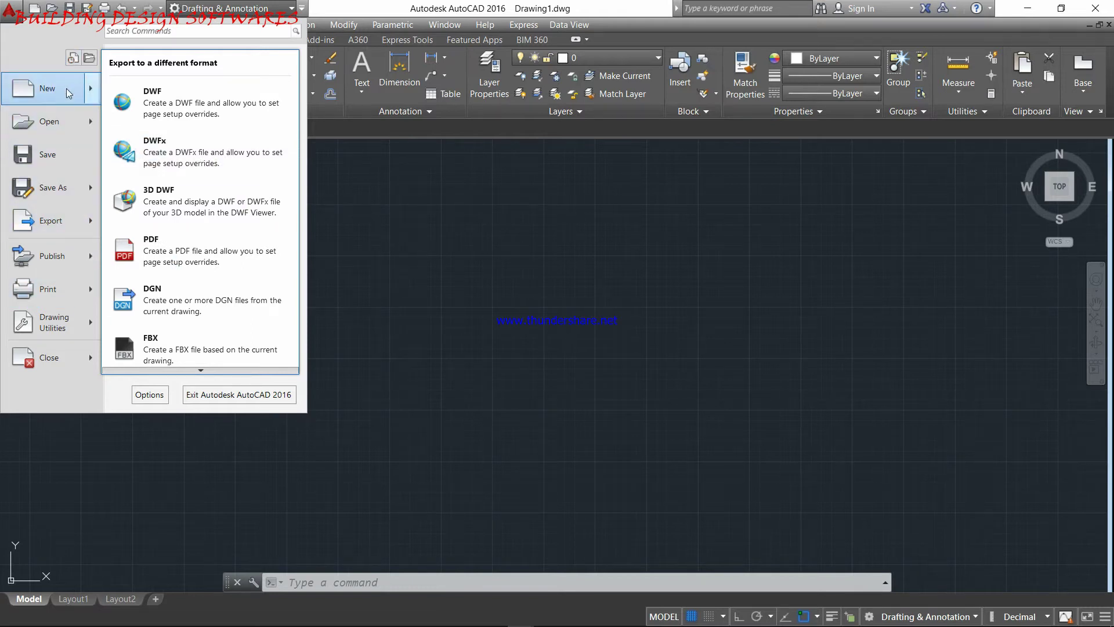
{"action": "left_click", "coordinate": [398, 234]}
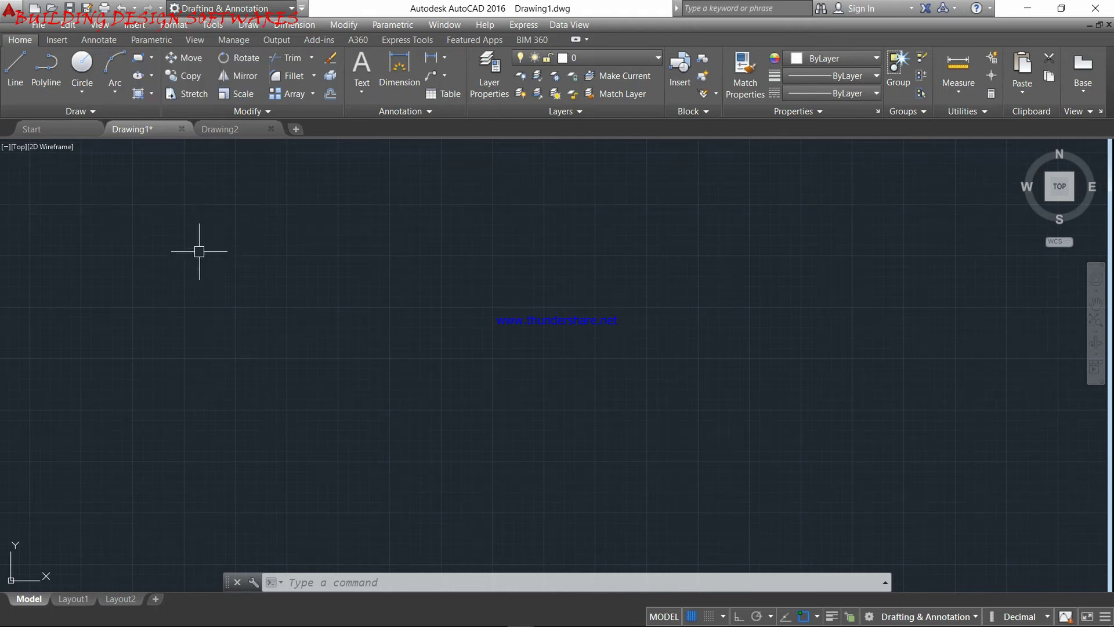
- Draw a rectangle from two opposite corners in the empty area of Drawing1
{"action": "left_click", "coordinate": [140, 66]}
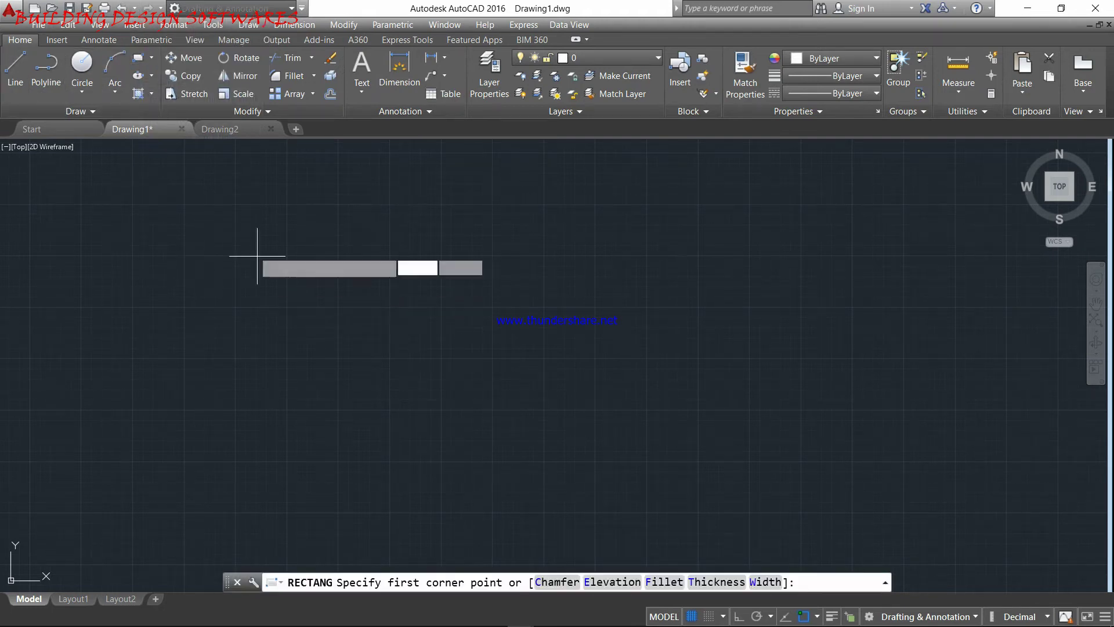
{"action": "left_click", "coordinate": [254, 251]}
{"action": "left_click", "coordinate": [440, 414]}
- Delete the rectangle and undo the deletion
{"action": "left_click", "coordinate": [440, 324]}
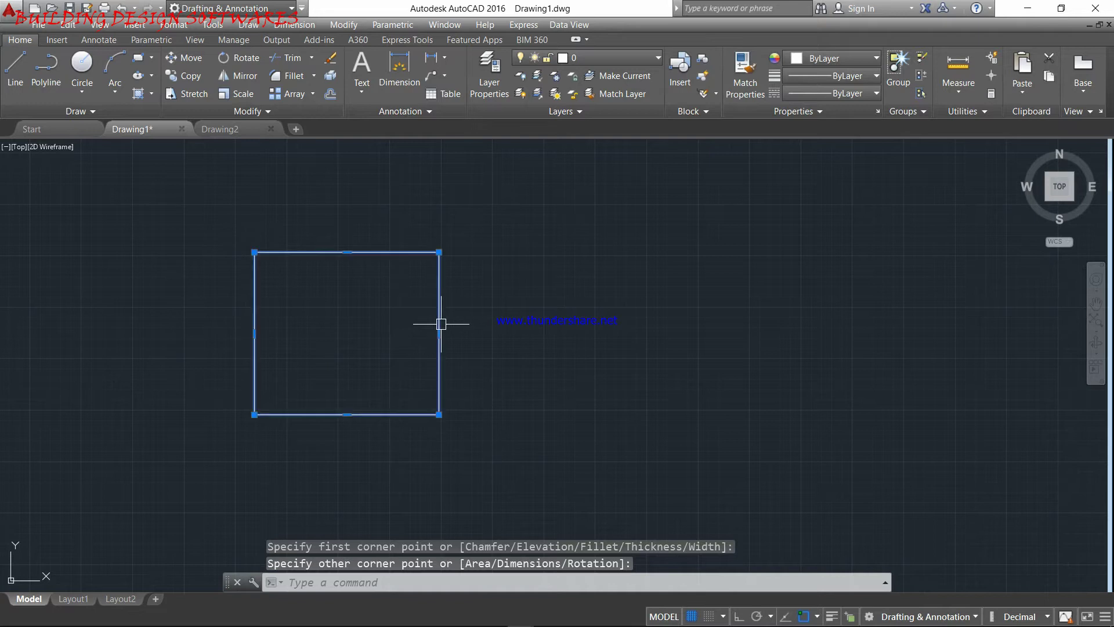
{"action": "key", "text": "Delete"}
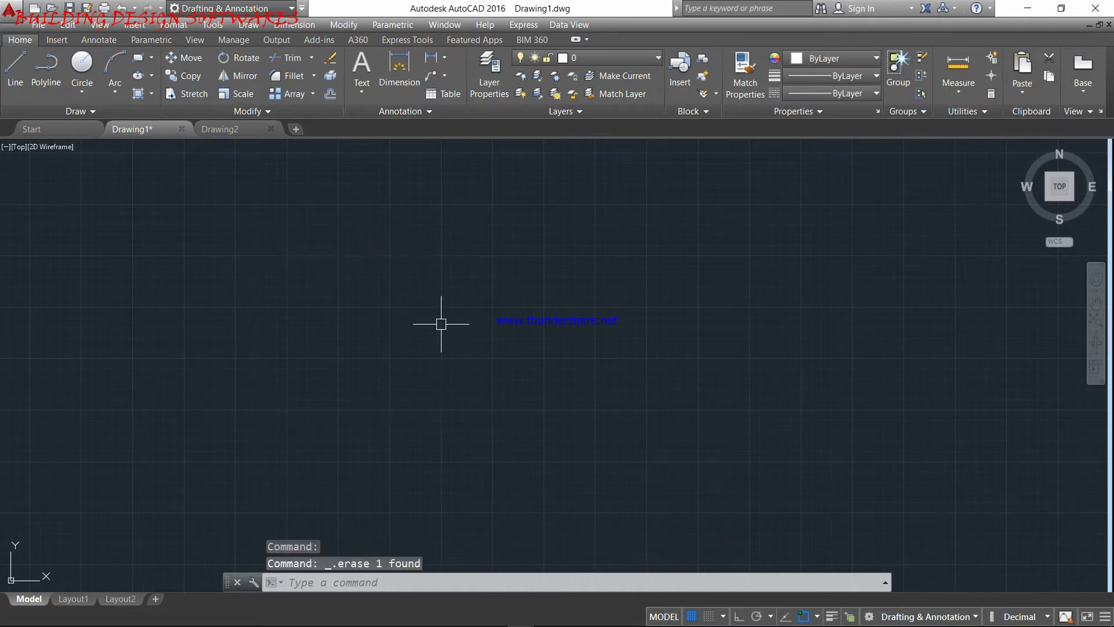
{"action": "key", "text": "ctrl+z"}
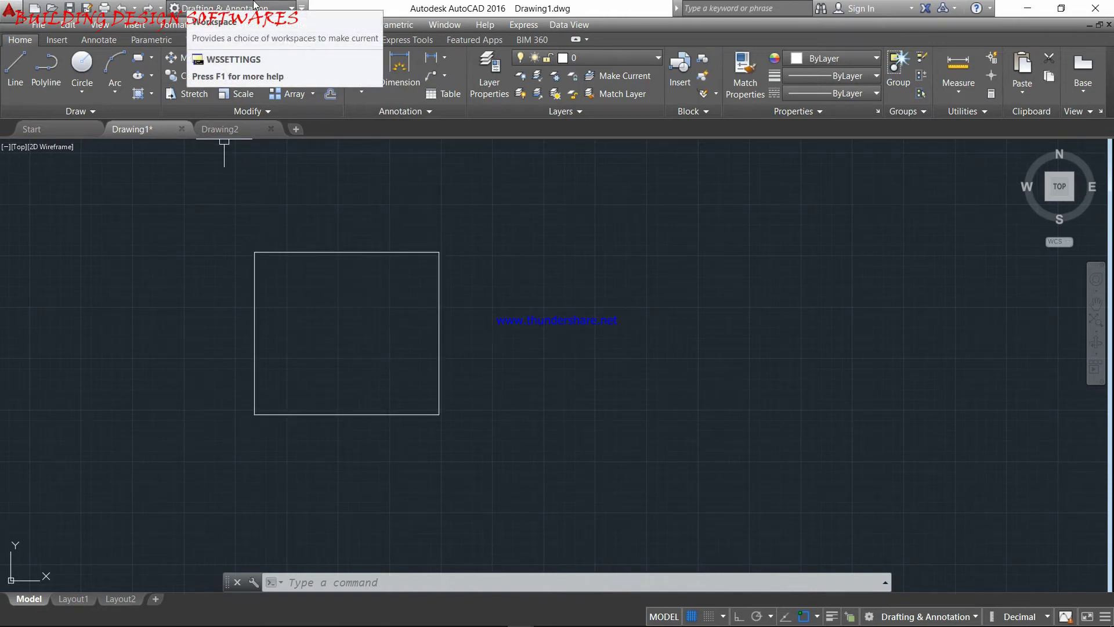
{"action": "left_click", "coordinate": [290, 9]}
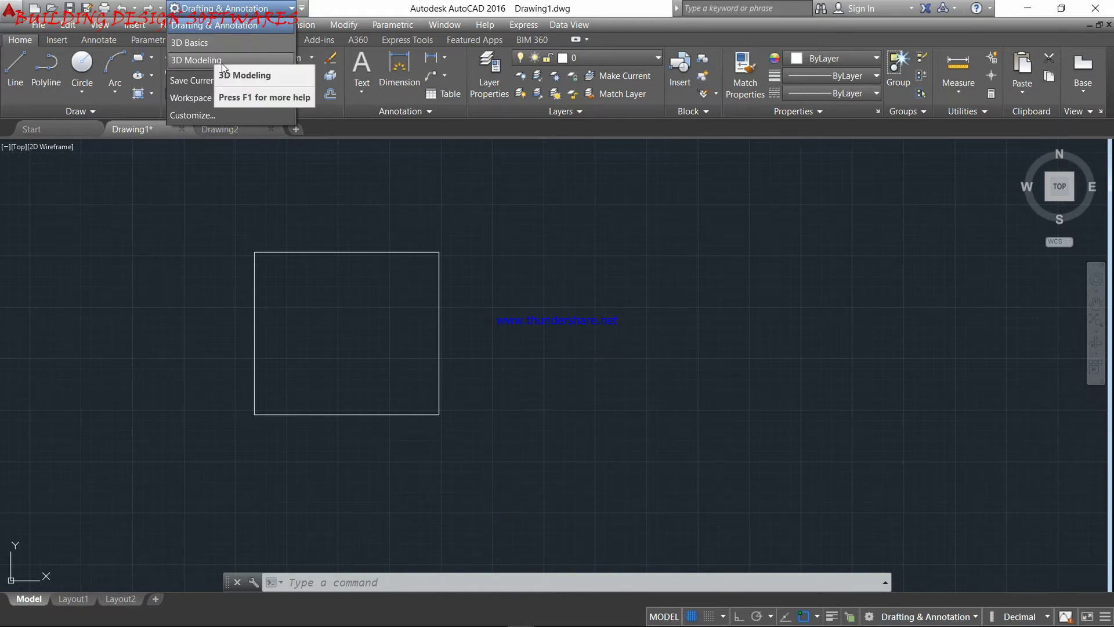
{"action": "left_click", "coordinate": [224, 27]}
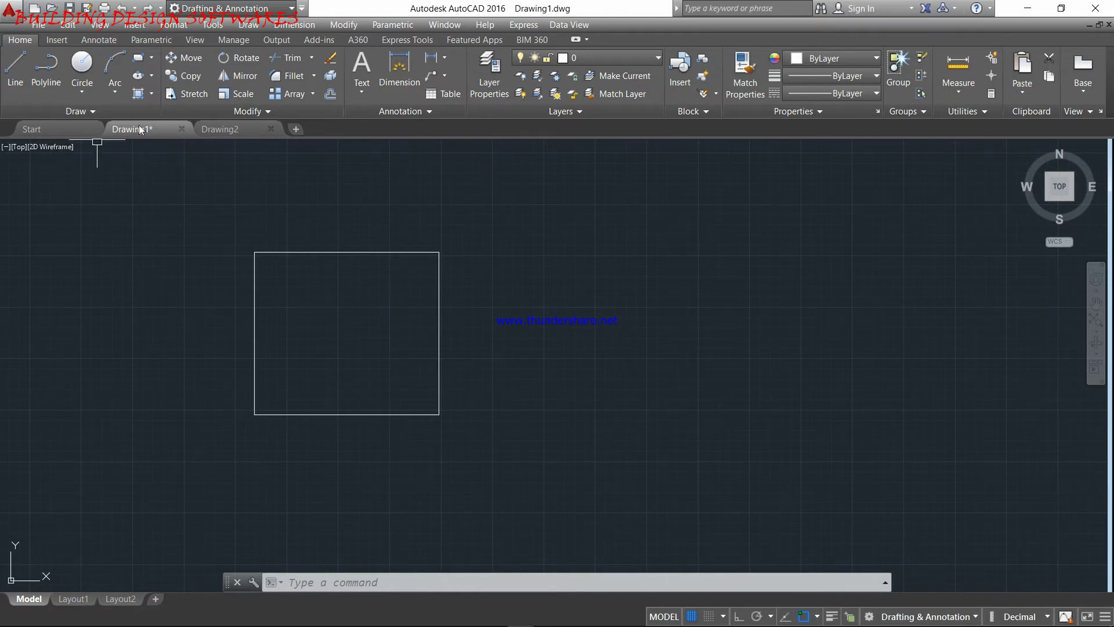
{"action": "mouse_move", "coordinate": [155, 129]}
{"action": "mouse_move", "coordinate": [1071, 172]}
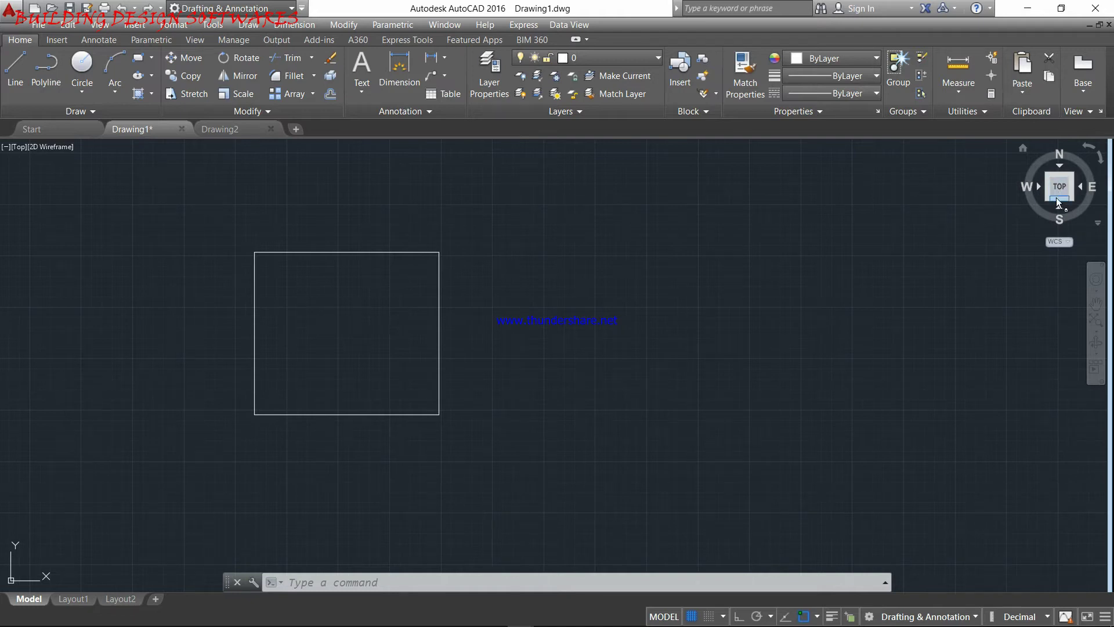
- Try out the navigation wheel, Pan and Zoom Extents on the view of the rectangle
{"action": "left_click", "coordinate": [1096, 282]}
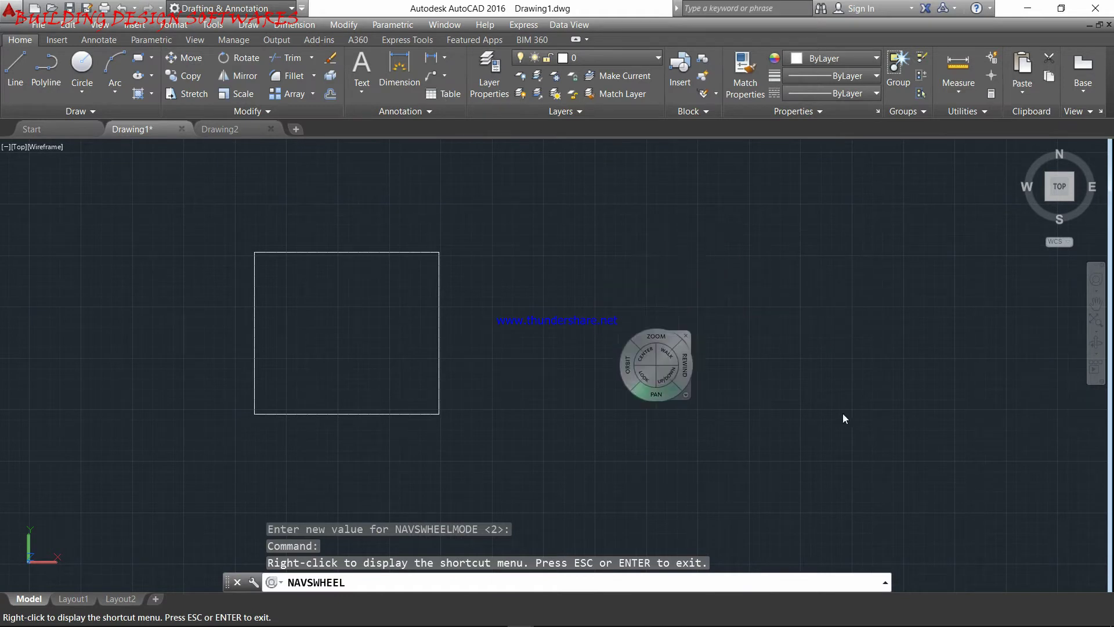
{"action": "left_click", "coordinate": [752, 302]}
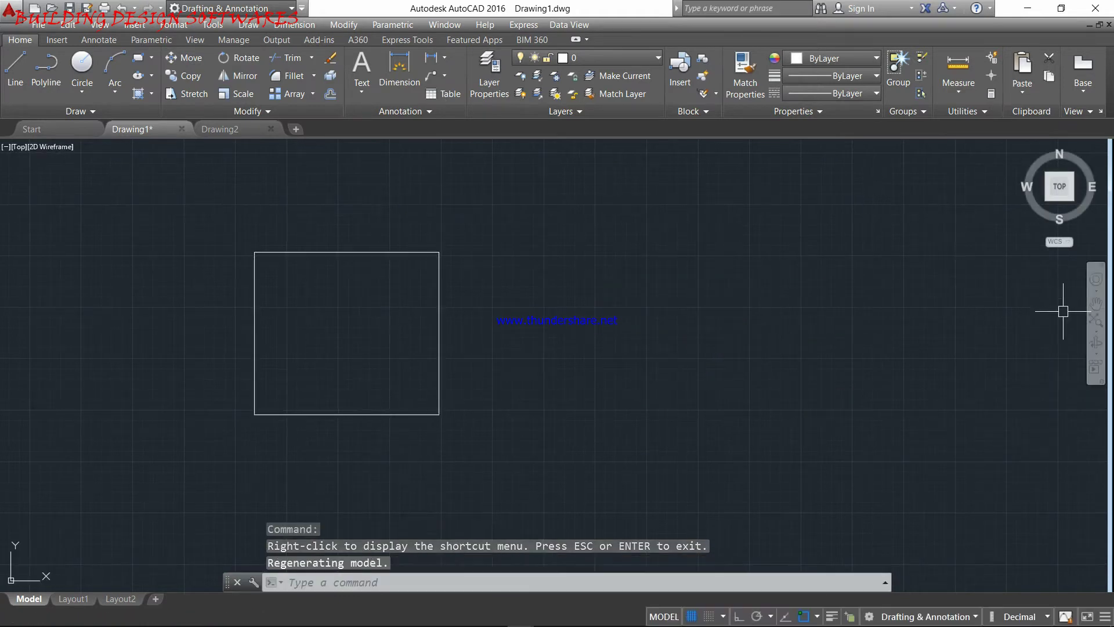
{"action": "left_click", "coordinate": [1096, 304]}
{"action": "mouse_move", "coordinate": [736, 308]}
{"action": "left_mouse_down"}
{"action": "mouse_move", "coordinate": [587, 294]}
{"action": "mouse_move", "coordinate": [769, 330]}
{"action": "mouse_move", "coordinate": [726, 346]}
{"action": "mouse_move", "coordinate": [812, 343]}
{"action": "mouse_move", "coordinate": [801, 346]}
{"action": "mouse_move", "coordinate": [796, 320]}
{"action": "mouse_move", "coordinate": [631, 306]}
{"action": "mouse_move", "coordinate": [729, 304]}
{"action": "left_mouse_up"}
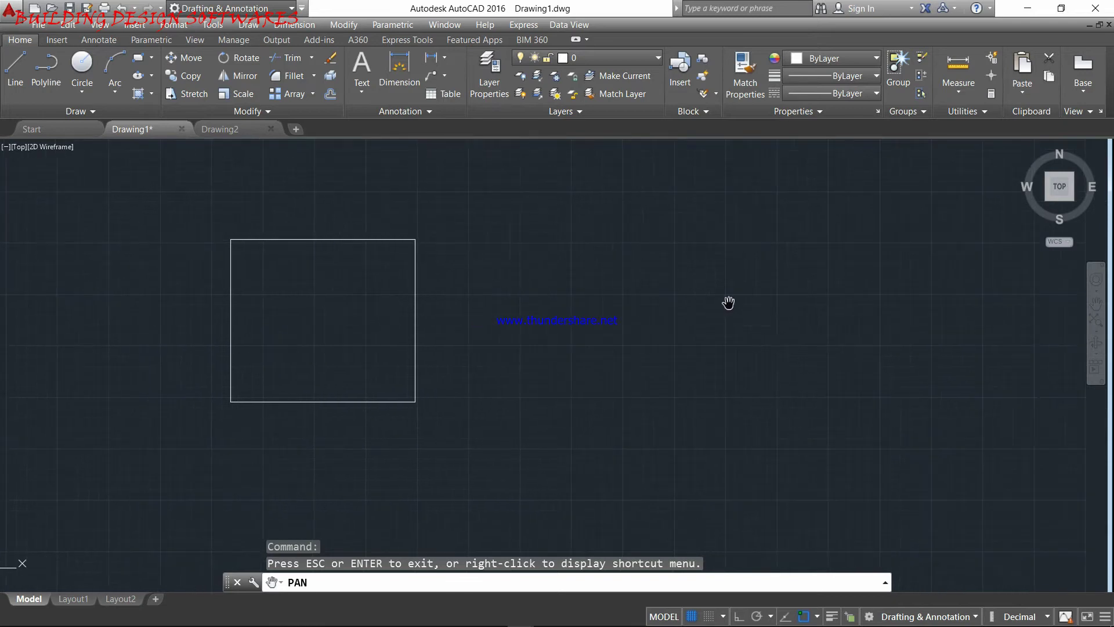
{"action": "left_click", "coordinate": [1096, 319]}
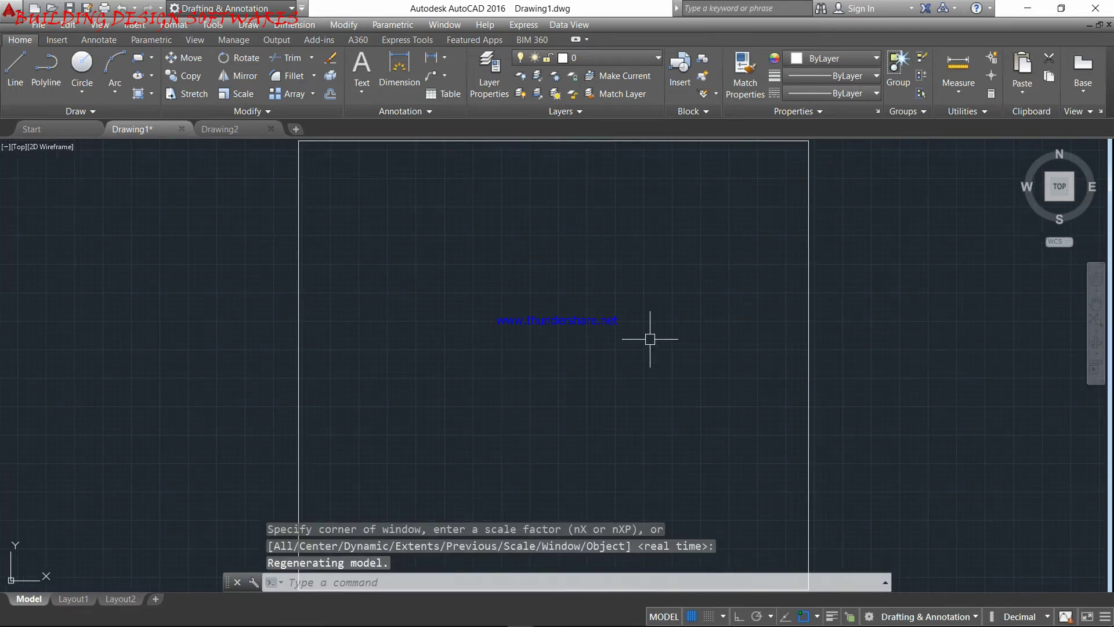
{"action": "scroll", "coordinate": [638, 331], "scroll_direction": "down", "scroll_amount": 2}
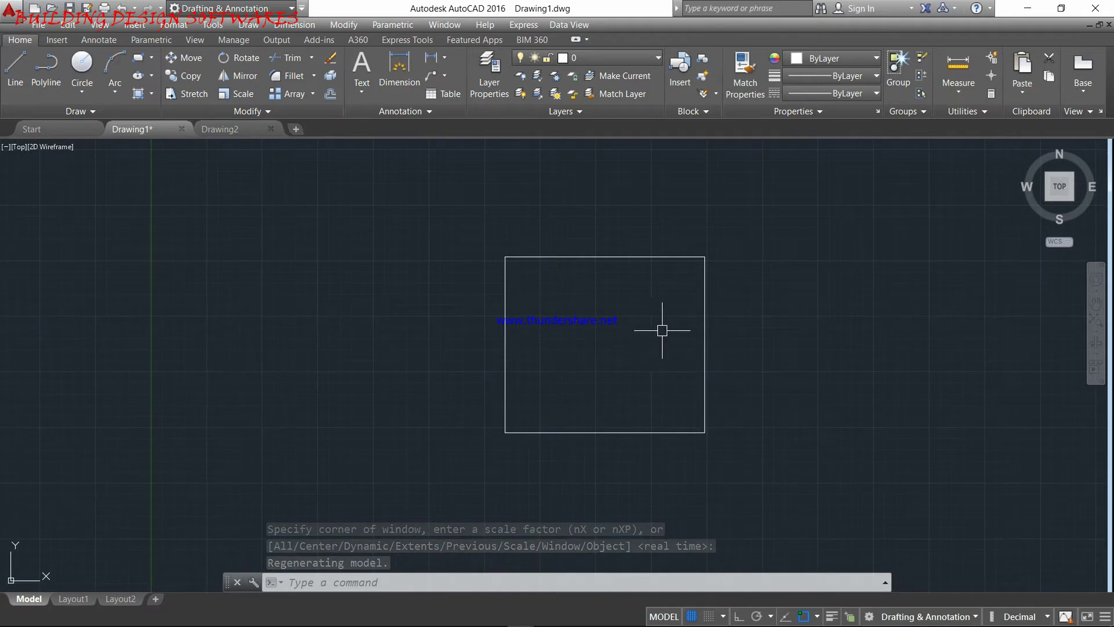
- Try out 3D Orbit on the view of the rectangle in Drawing1
{"action": "scroll", "coordinate": [664, 326], "scroll_direction": "down", "scroll_amount": 1}
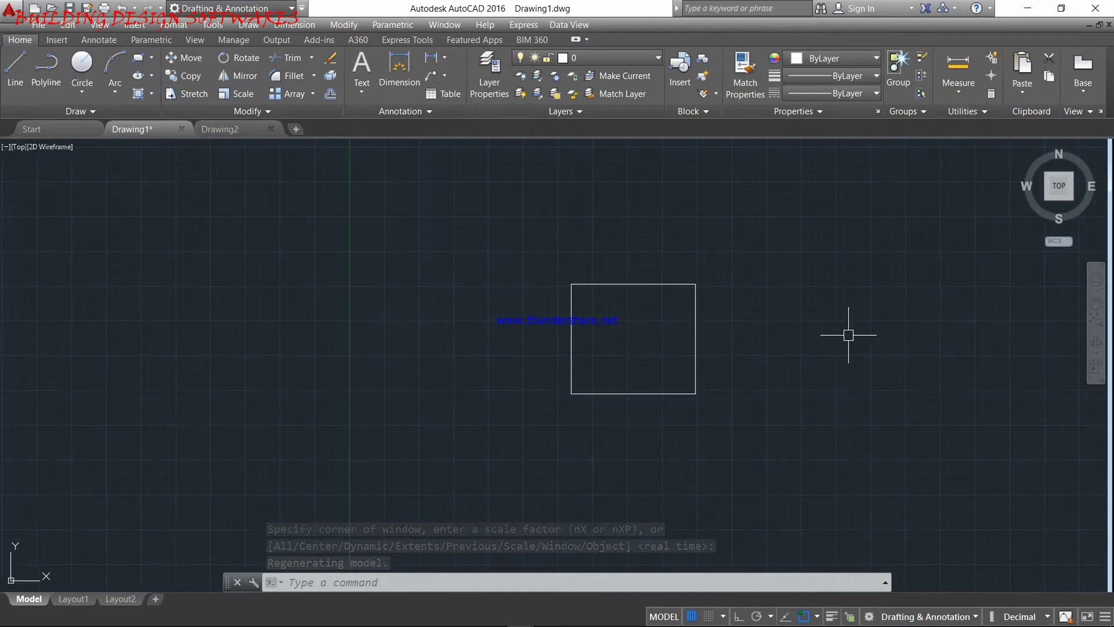
{"action": "left_click", "coordinate": [1096, 342]}
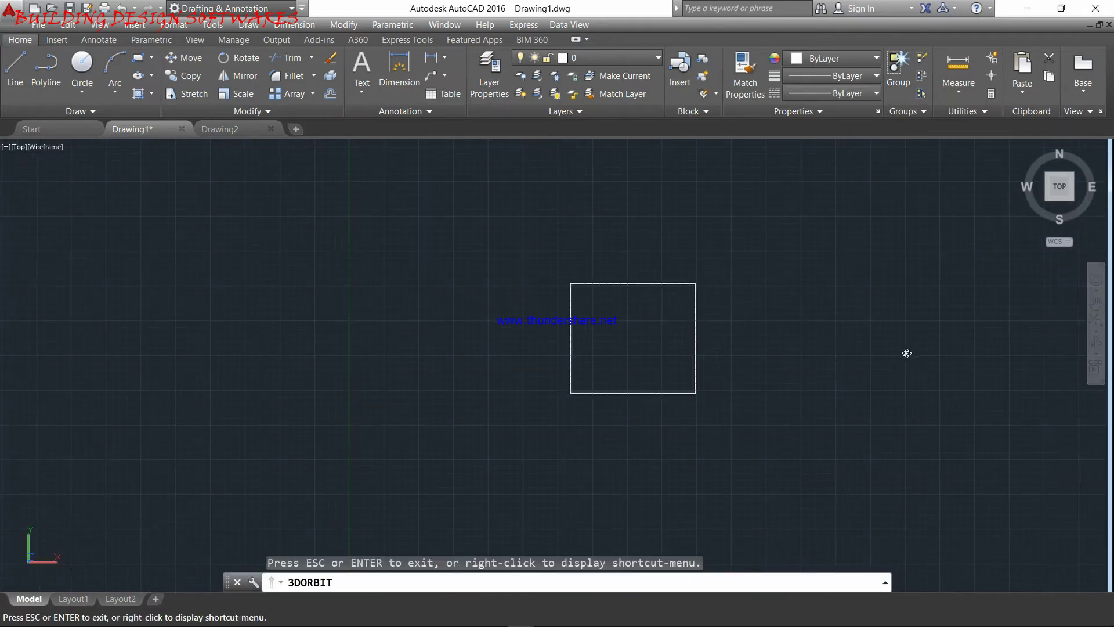
{"action": "left_click_drag", "start_coordinate": [906, 351], "coordinate": [791, 358]}
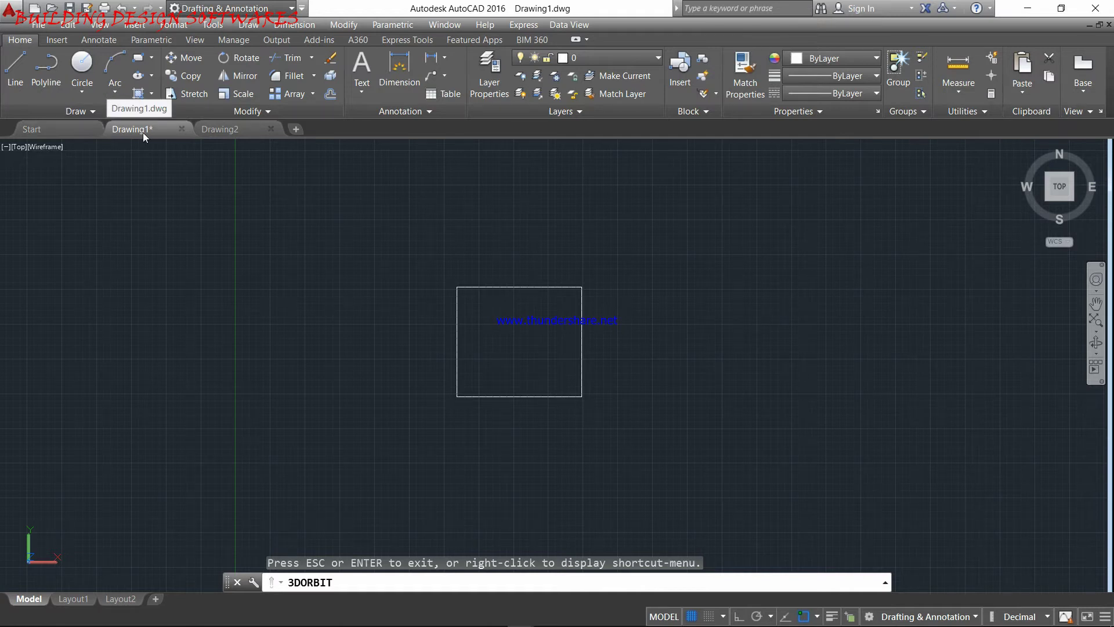
{"action": "mouse_move", "coordinate": [163, 146]}
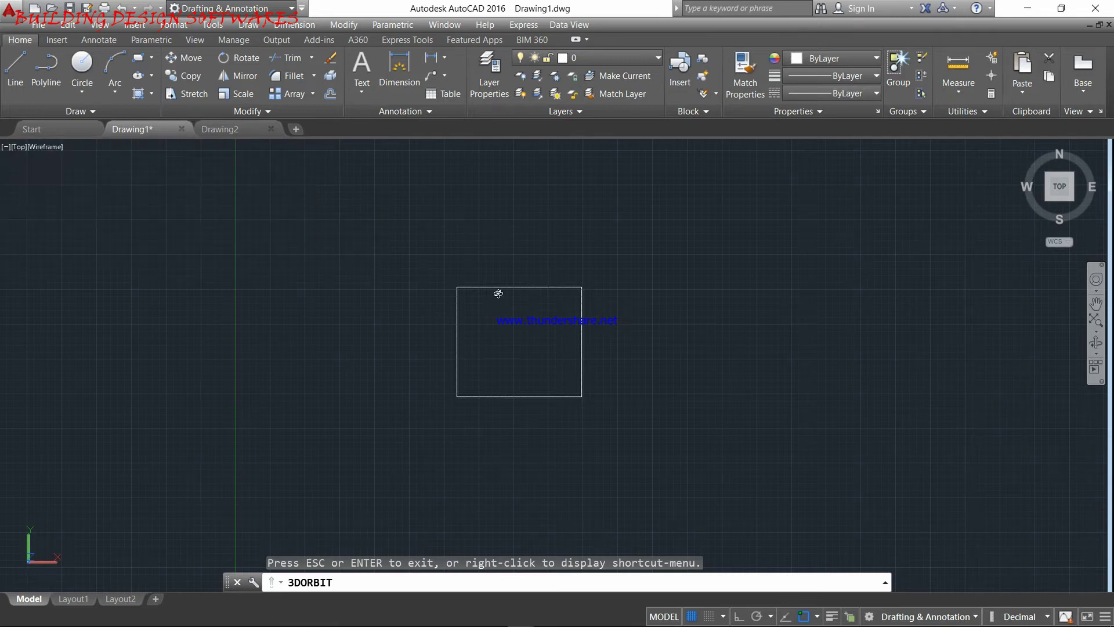
- Switch between Drawing2 and Drawing1, and close Drawing2
{"action": "left_click", "coordinate": [247, 127]}
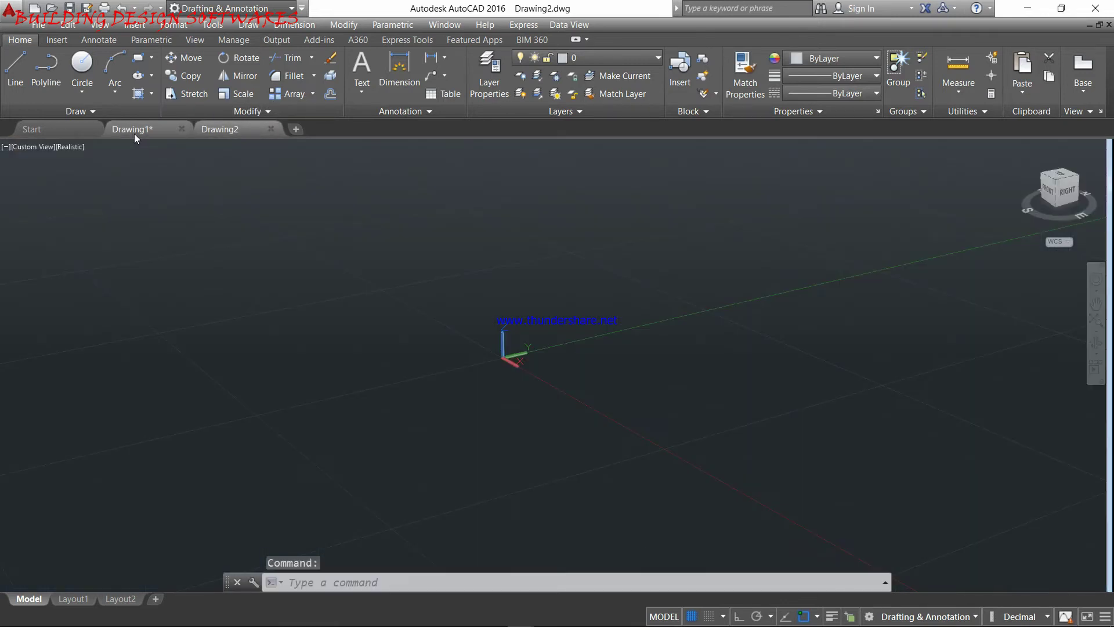
{"action": "left_click", "coordinate": [134, 137]}
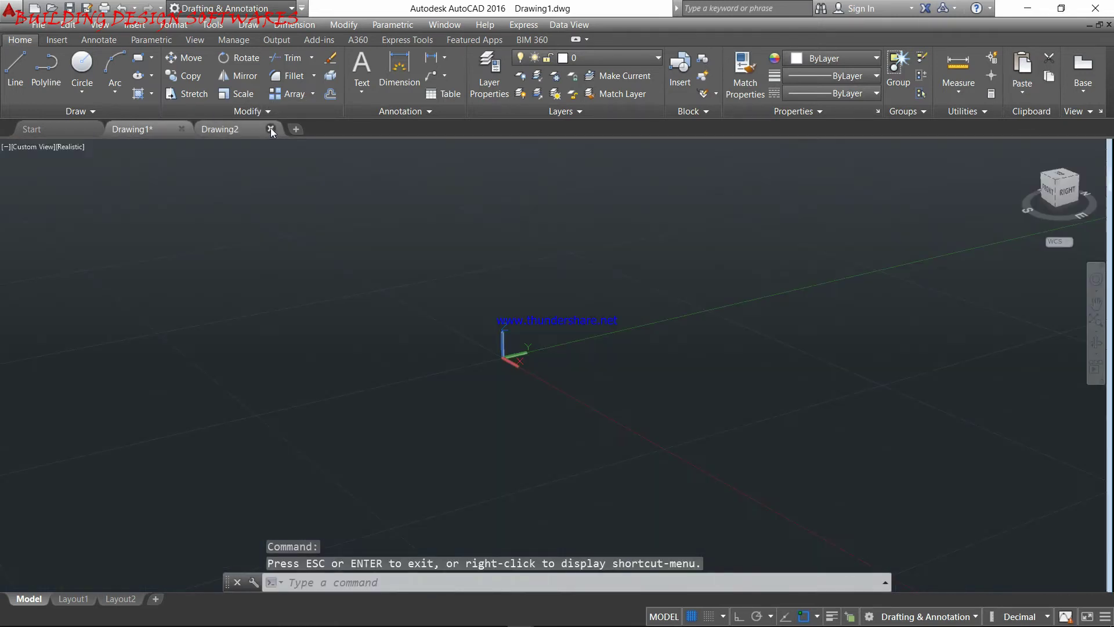
{"action": "left_click", "coordinate": [270, 129]}
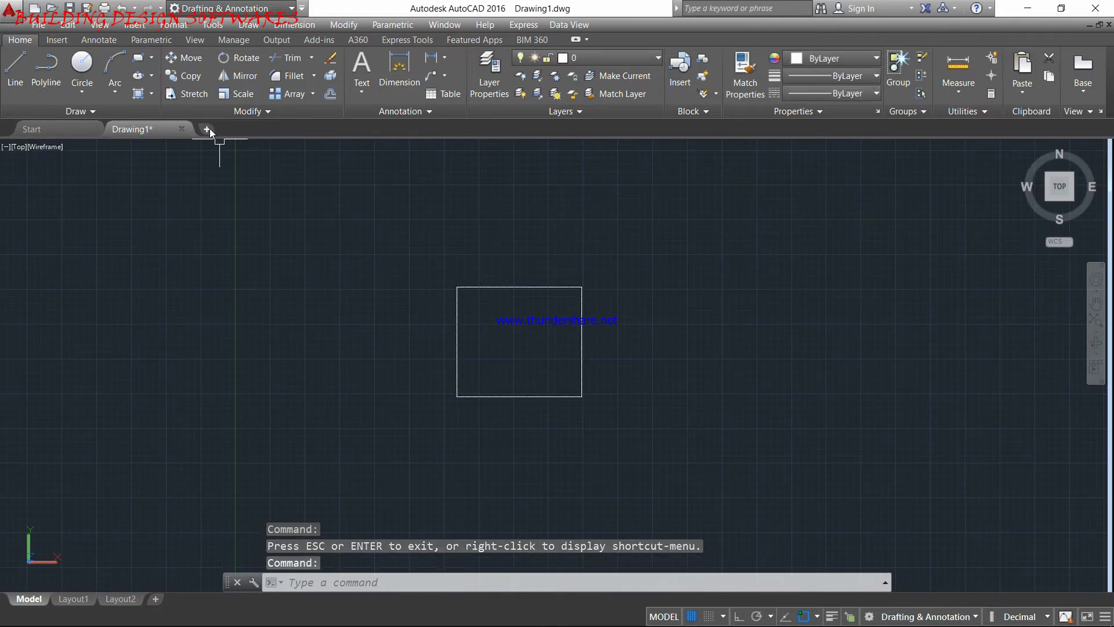
- Create two new blank drawings and return to Drawing1
{"action": "left_click", "coordinate": [207, 129]}
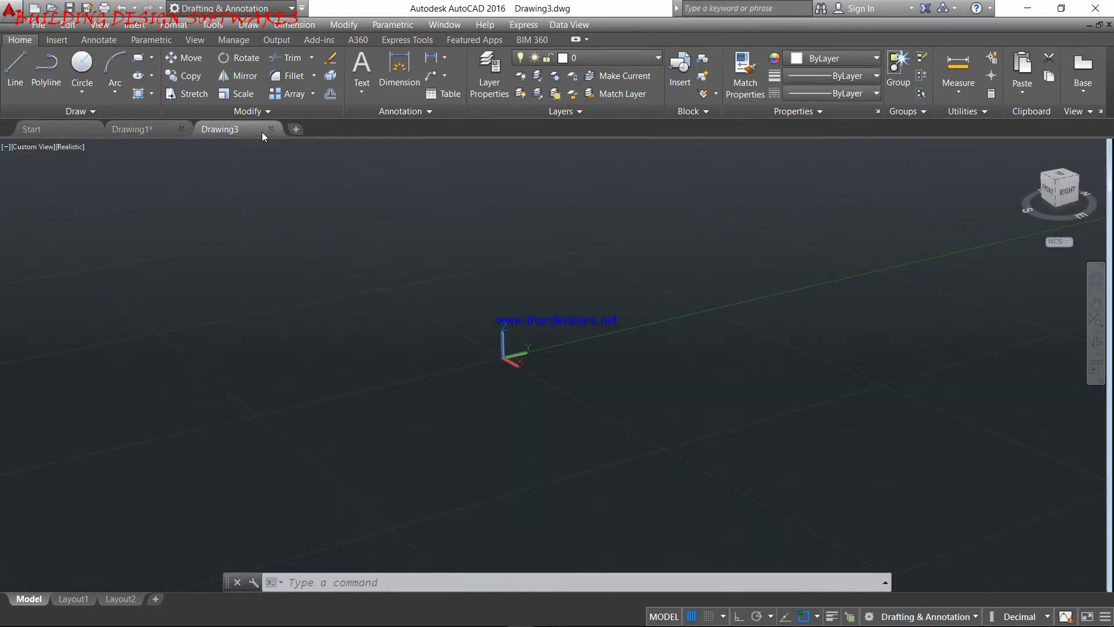
{"action": "left_click", "coordinate": [294, 129]}
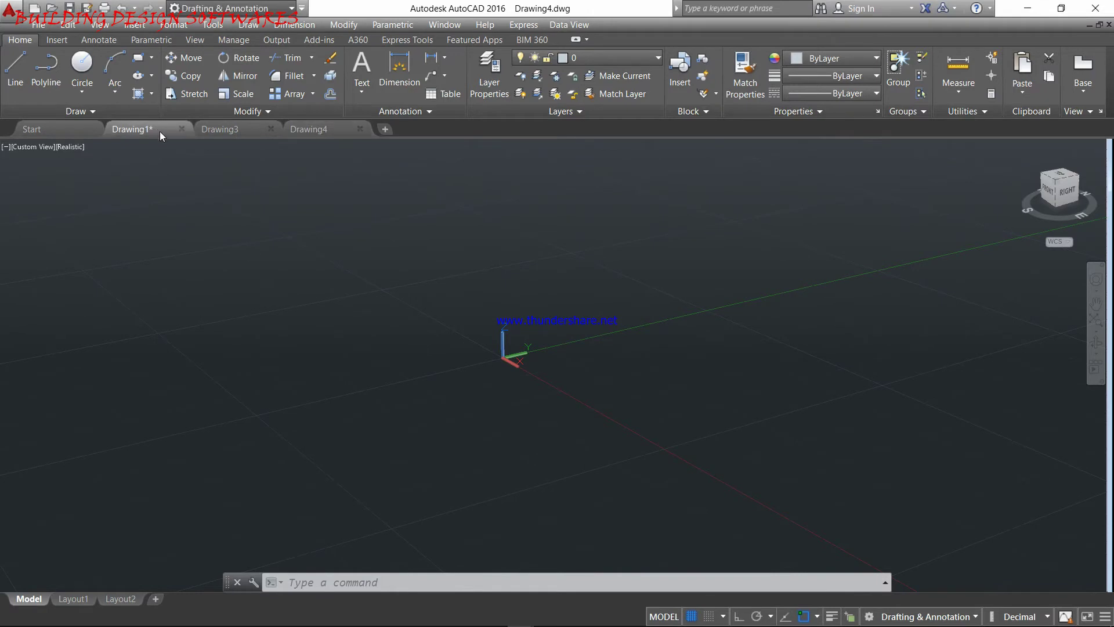
{"action": "left_click", "coordinate": [159, 131]}
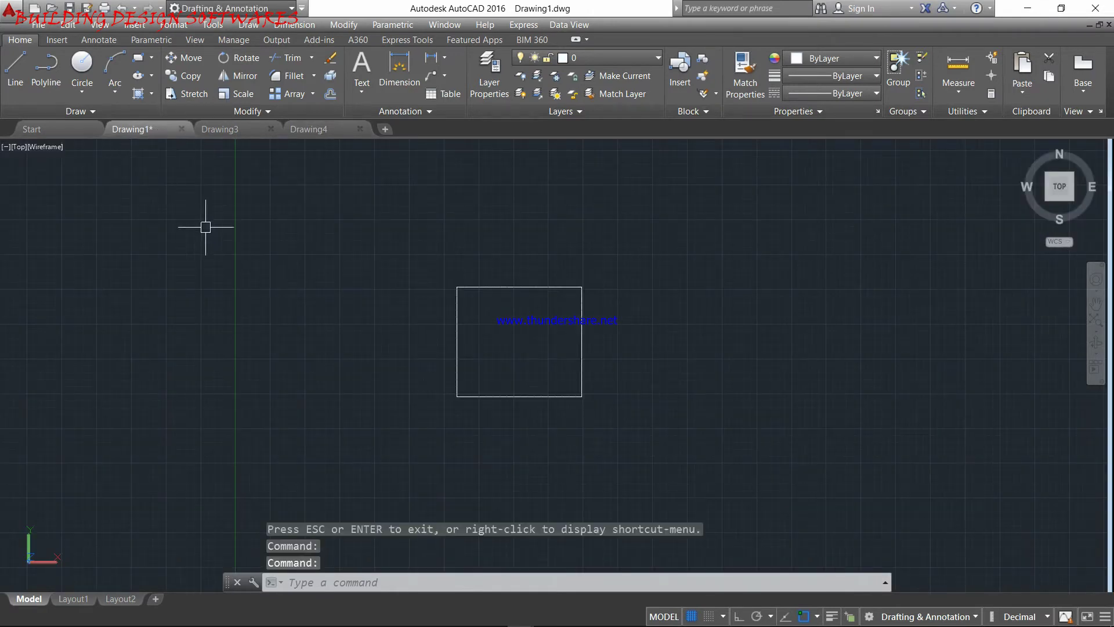
- Keep the Drafting & Annotation workspace and look through the available file commands
{"action": "middle_click_drag", "start_coordinate": [502, 348], "coordinate": [454, 355]}
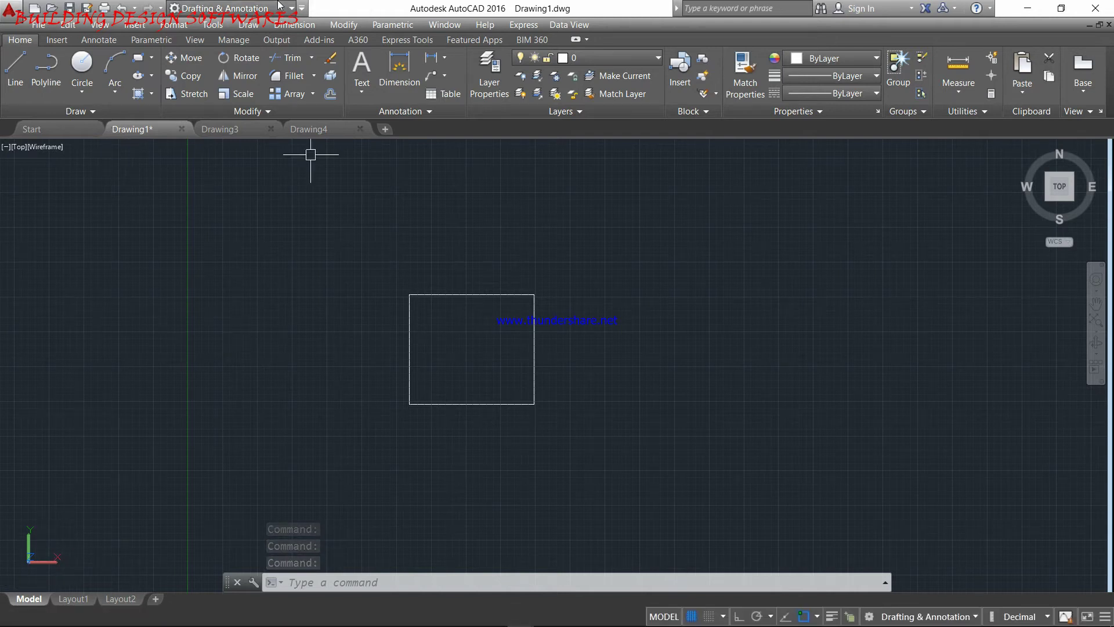
{"action": "left_click", "coordinate": [232, 8]}
{"action": "left_click", "coordinate": [232, 29]}
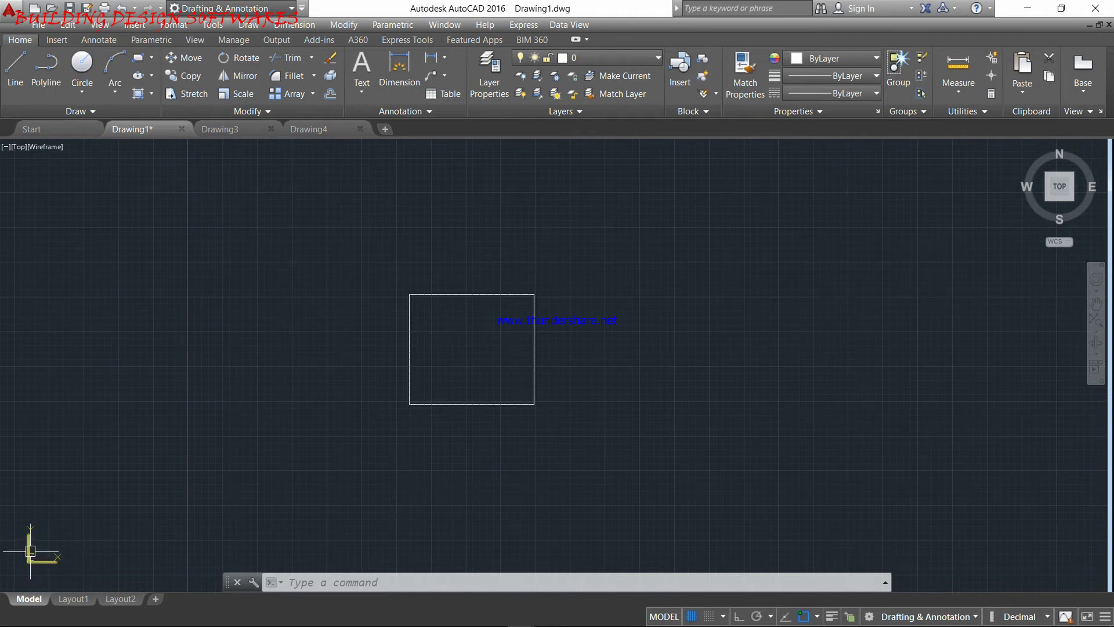
{"action": "left_click", "coordinate": [38, 24]}
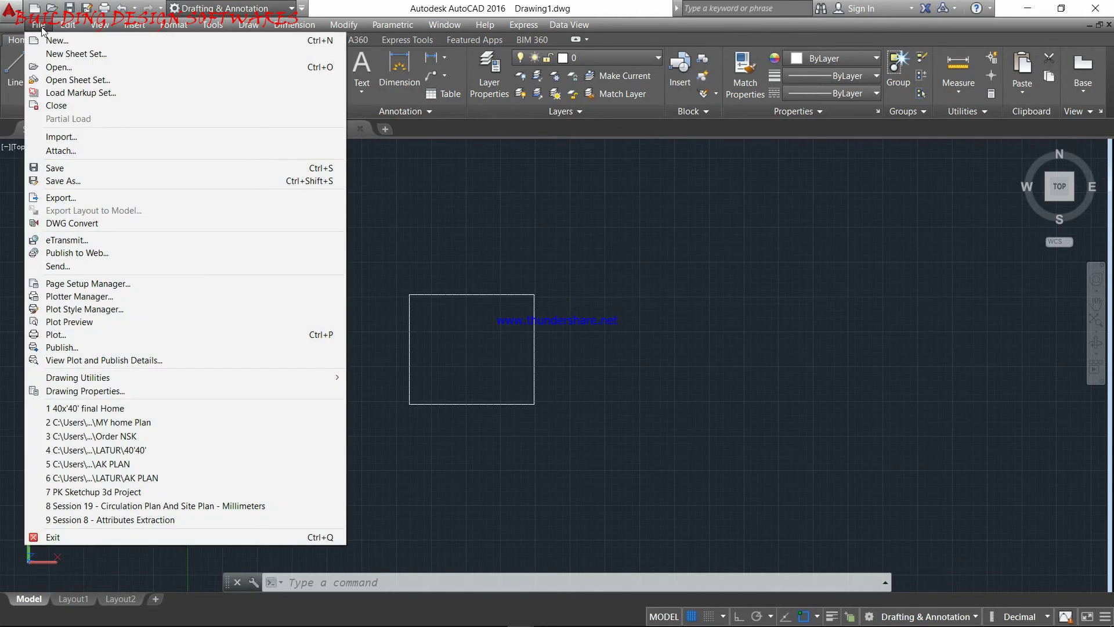
{"action": "left_click", "coordinate": [430, 198]}
{"action": "left_click", "coordinate": [318, 200]}
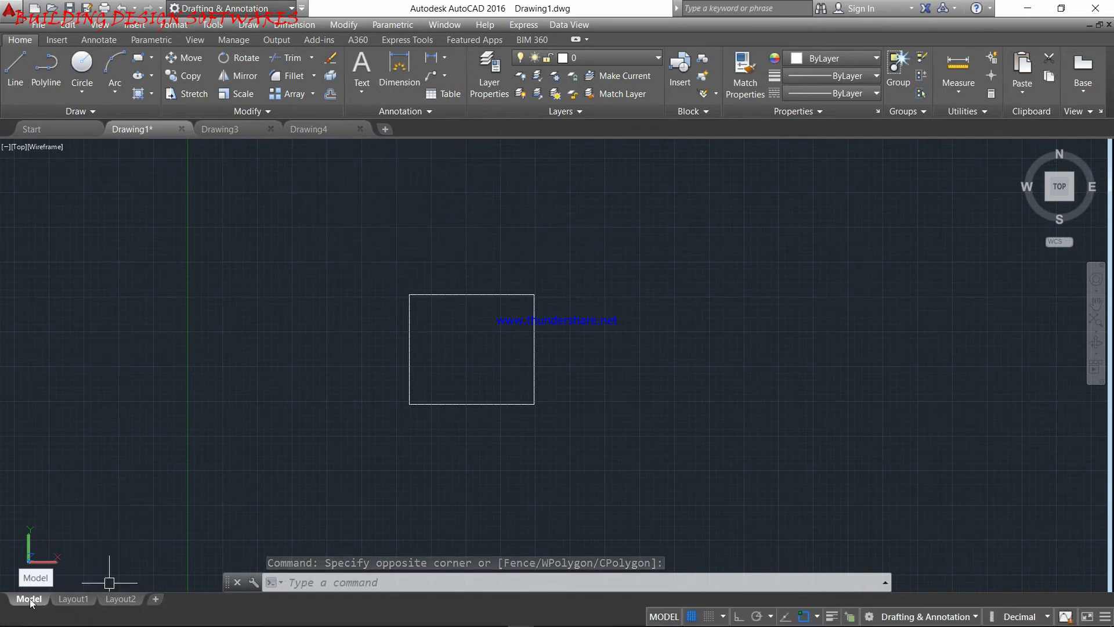
- View Drawing1's Layout1 sheet, compare it with model space, and return to model space
{"action": "left_click", "coordinate": [68, 601]}
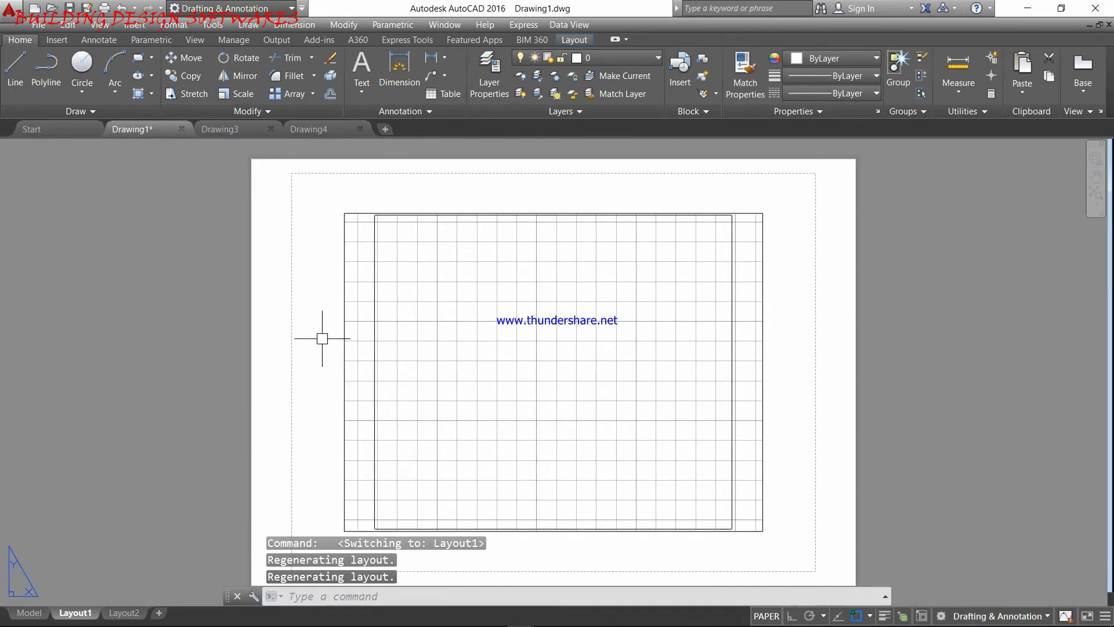
{"action": "left_click", "coordinate": [28, 613]}
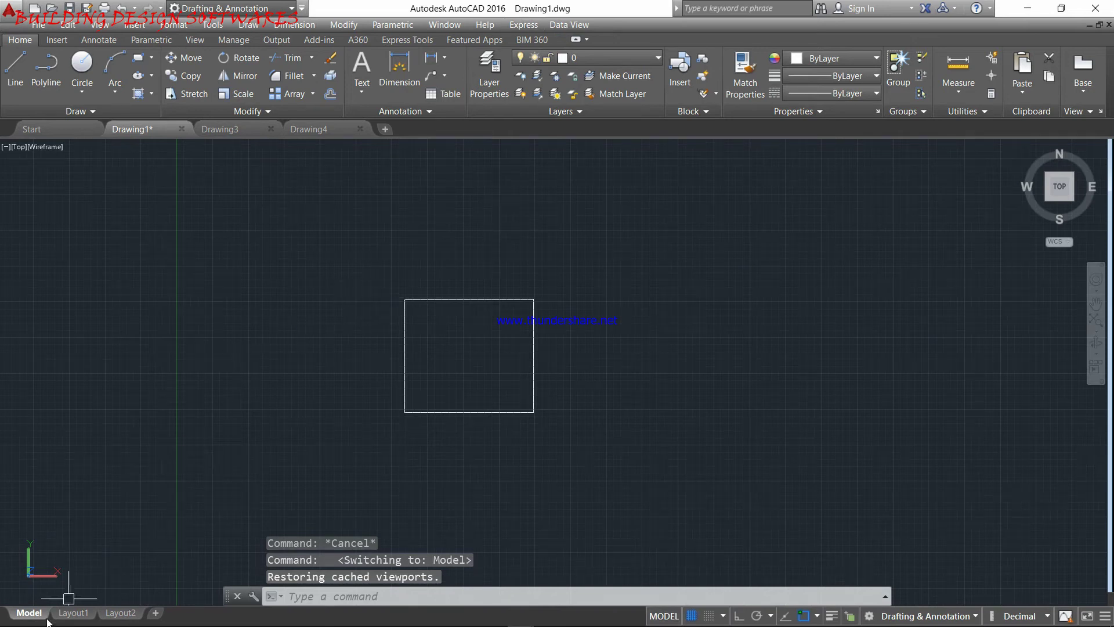
{"action": "left_click", "coordinate": [76, 613]}
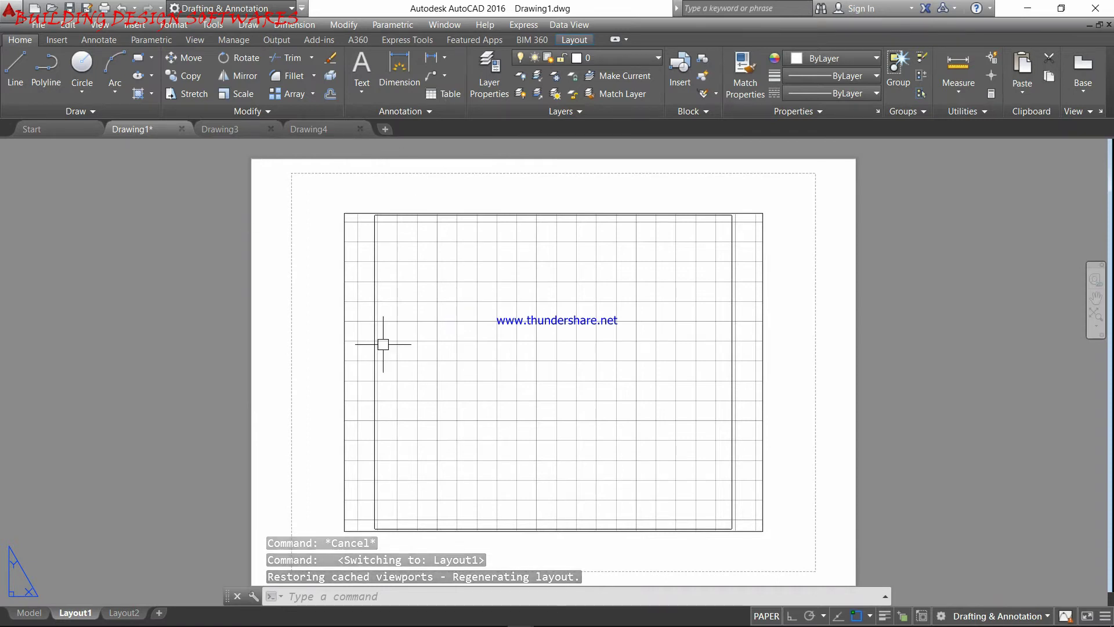
{"action": "left_click", "coordinate": [27, 612]}
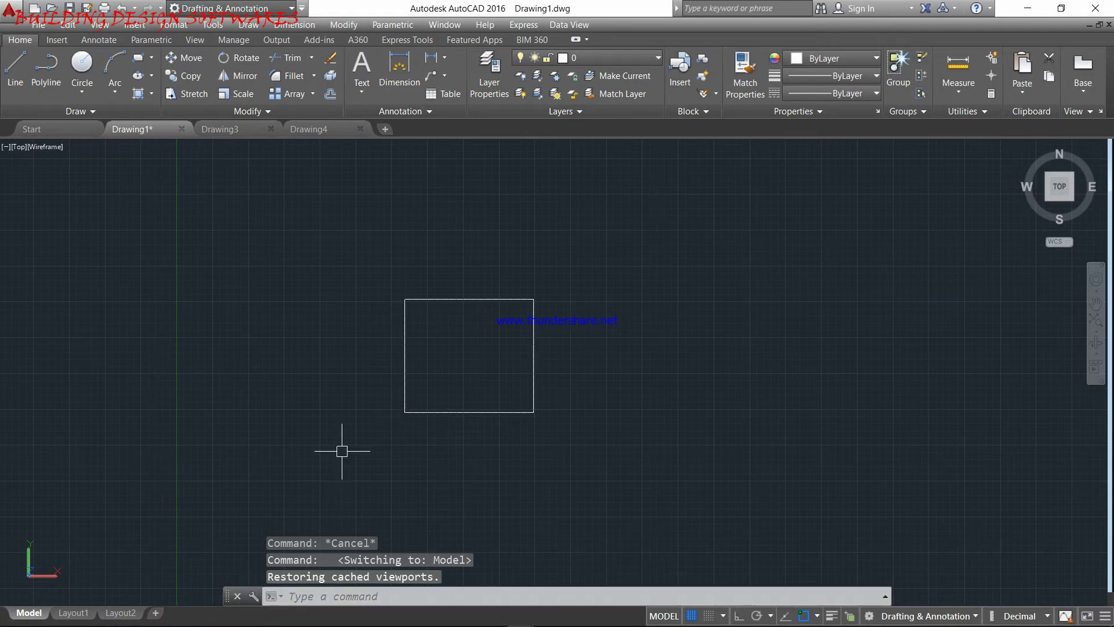
{"action": "left_click", "coordinate": [20, 80]}
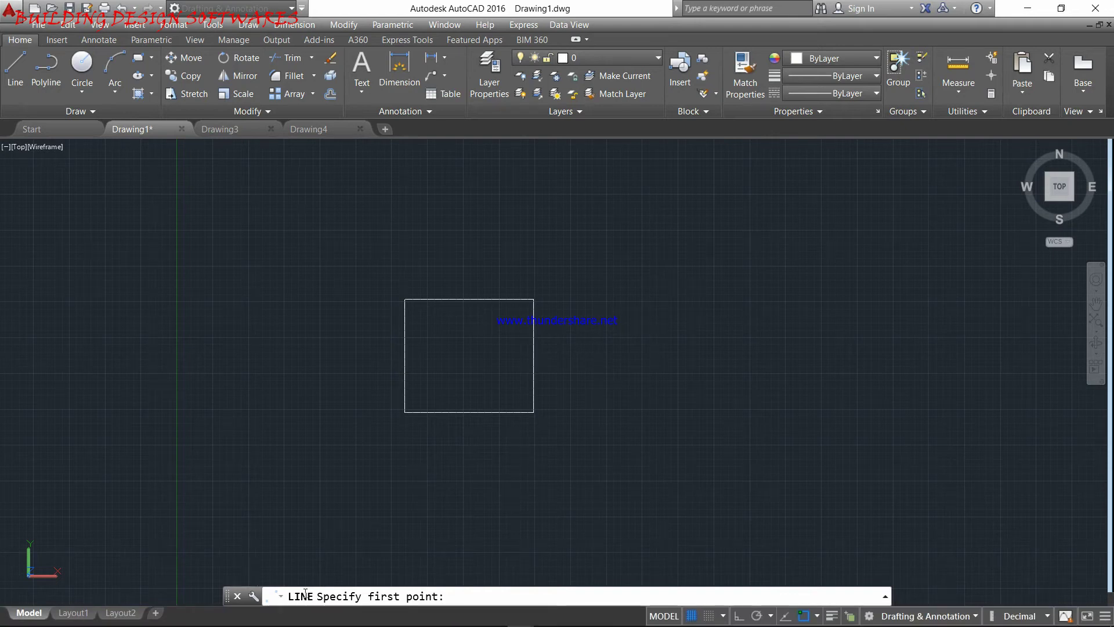
{"action": "key", "text": "Escape"}
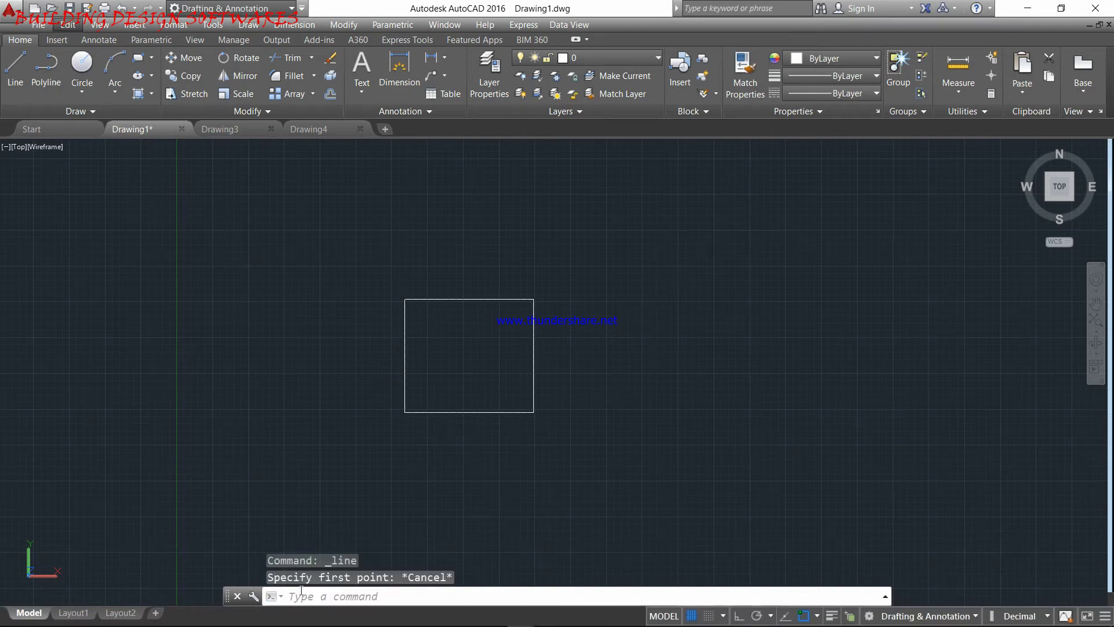
{"action": "left_click", "coordinate": [236, 598]}
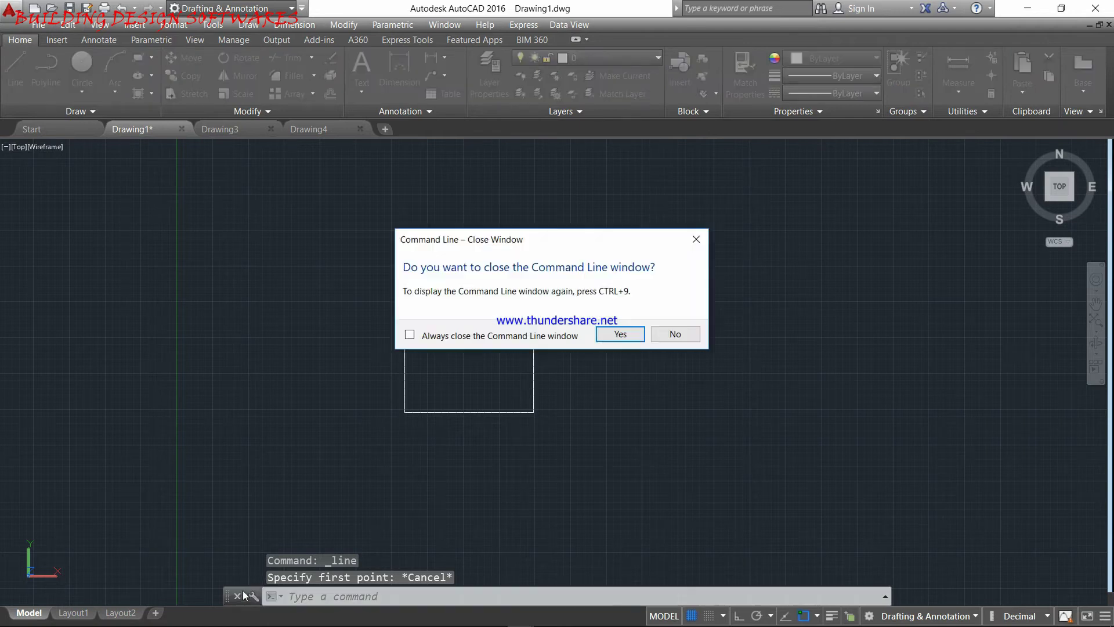
{"action": "left_click", "coordinate": [669, 338]}
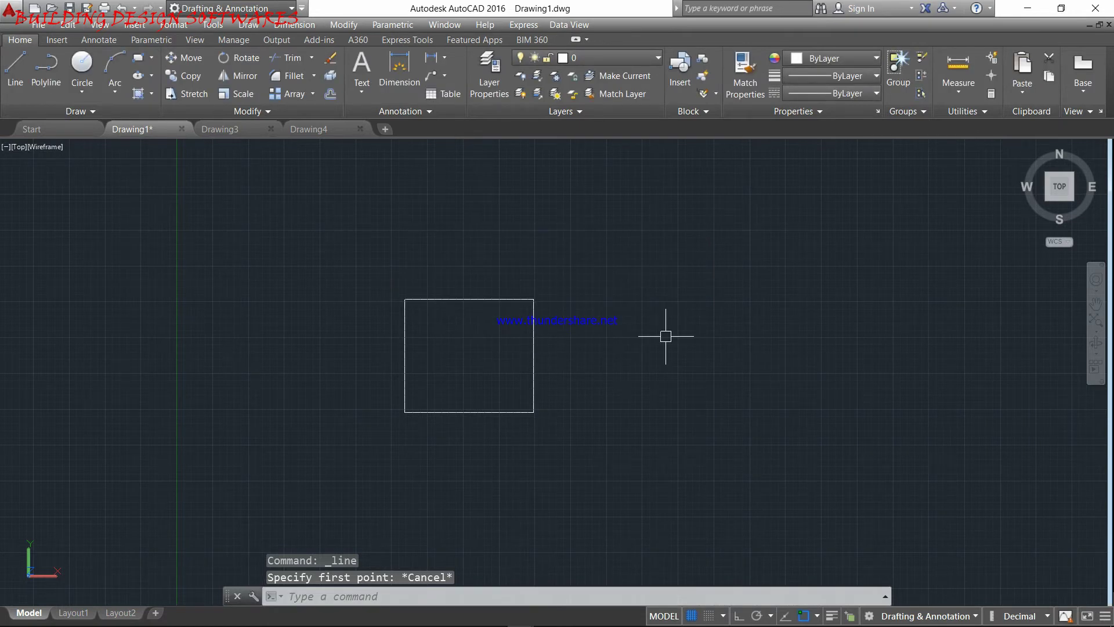
- Close the Command Line window and display it again with the COMMANDLINE command
{"action": "left_click", "coordinate": [238, 597]}
{"action": "left_click", "coordinate": [618, 332]}
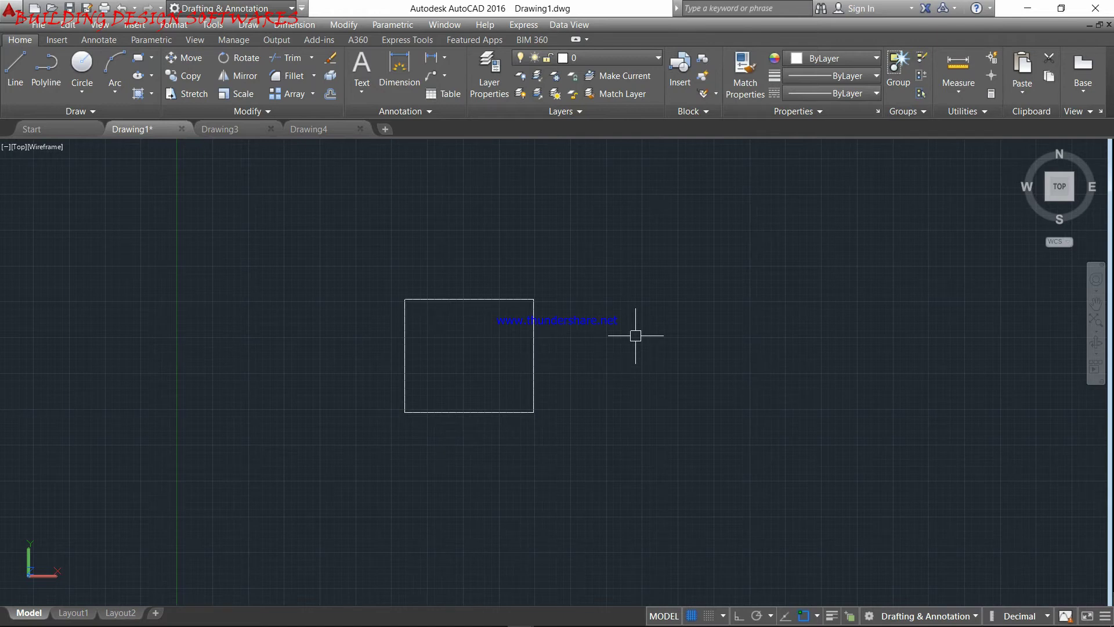
{"action": "key", "text": "ctrl+9"}
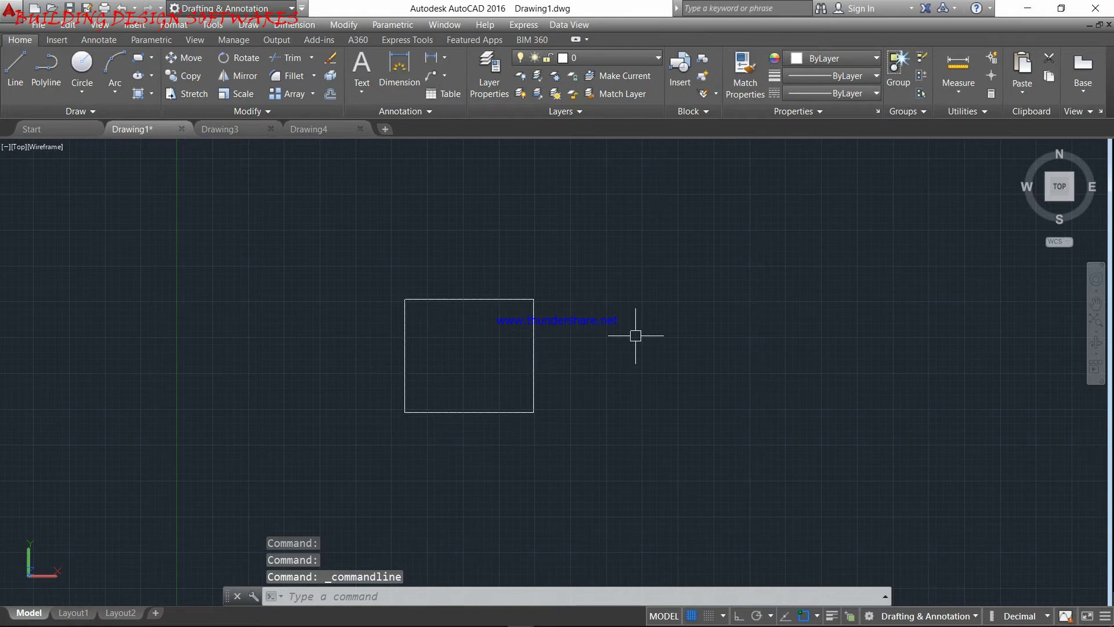
{"action": "type", "text": "commandline"}
{"action": "key", "text": "Return"}
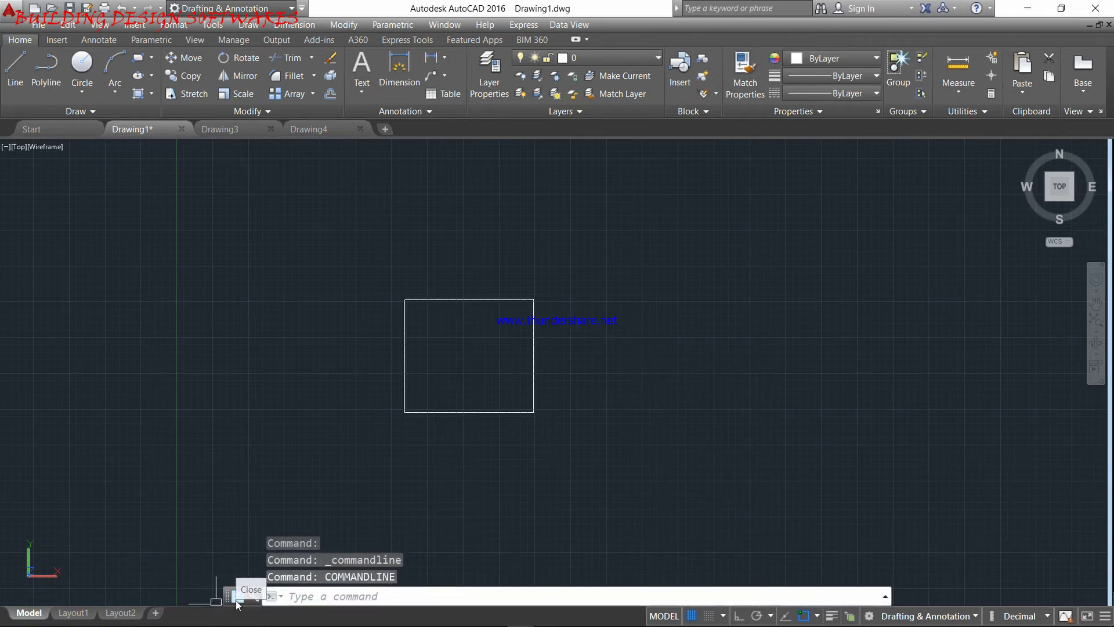
- Delete the rectangle from the model space of Drawing1
{"action": "mouse_move", "coordinate": [473, 407]}
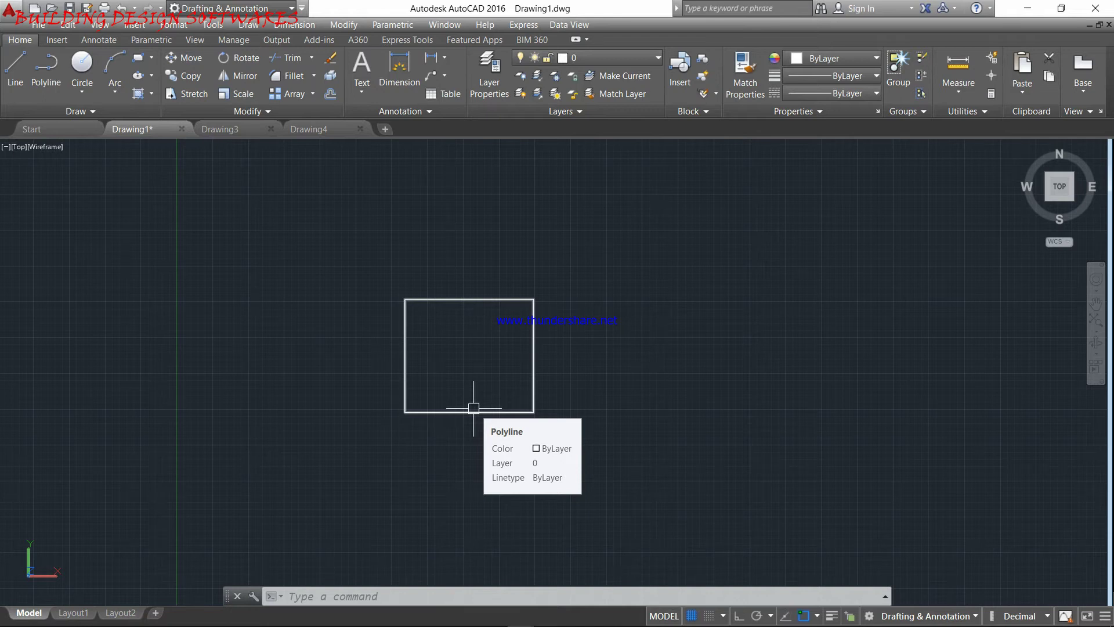
{"action": "left_click", "coordinate": [478, 300]}
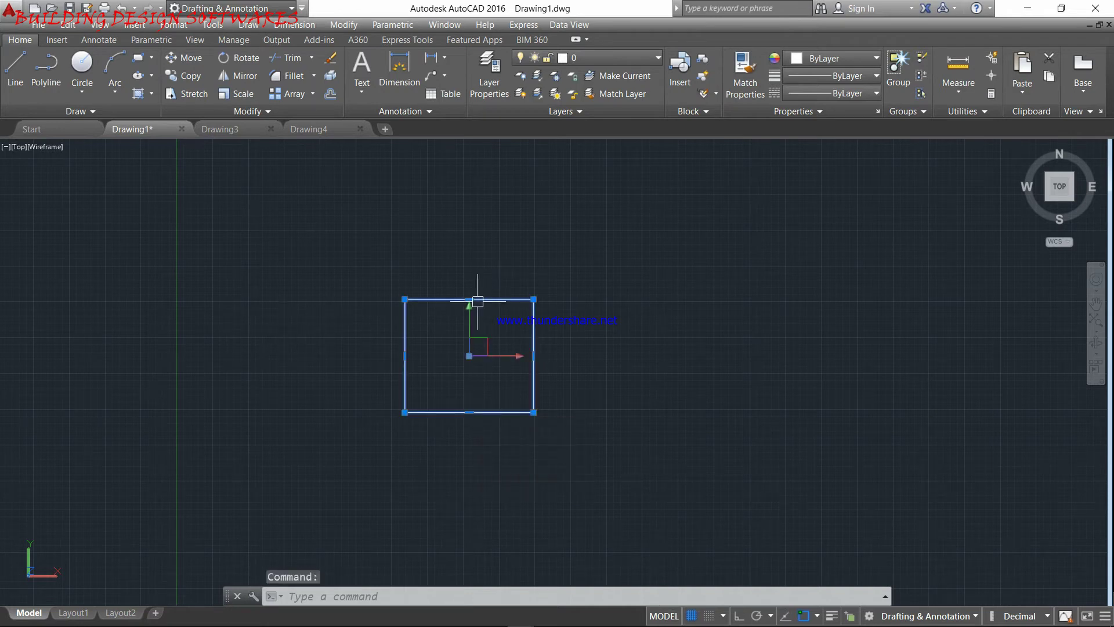
{"action": "key", "text": "Delete"}
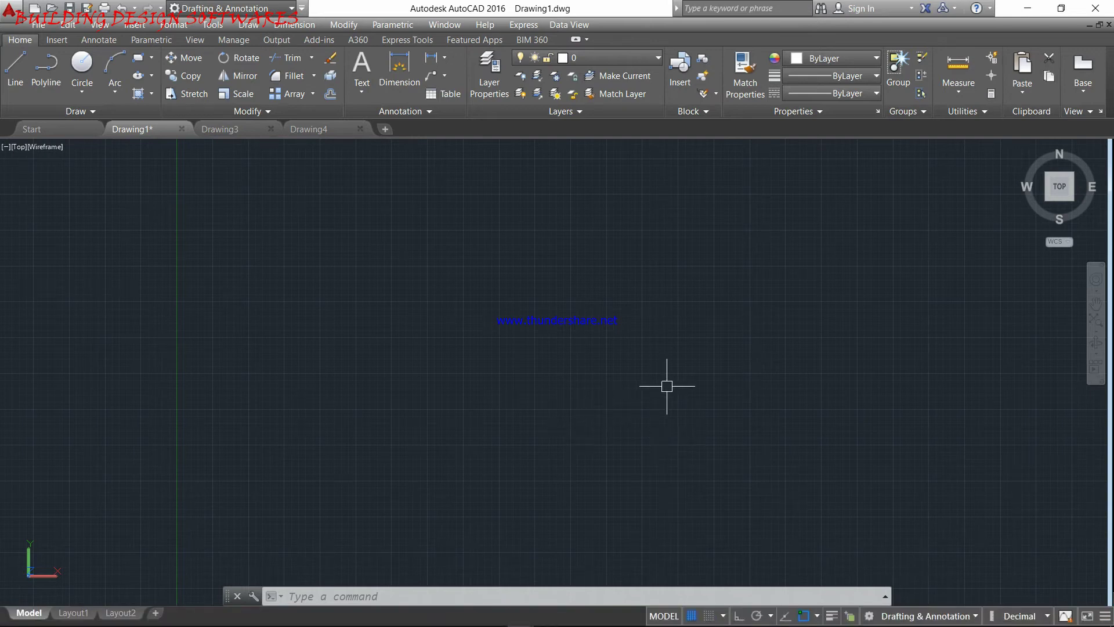
- Open the drawing units settings and set the length type to Architectural
{"action": "type", "text": "UN"}
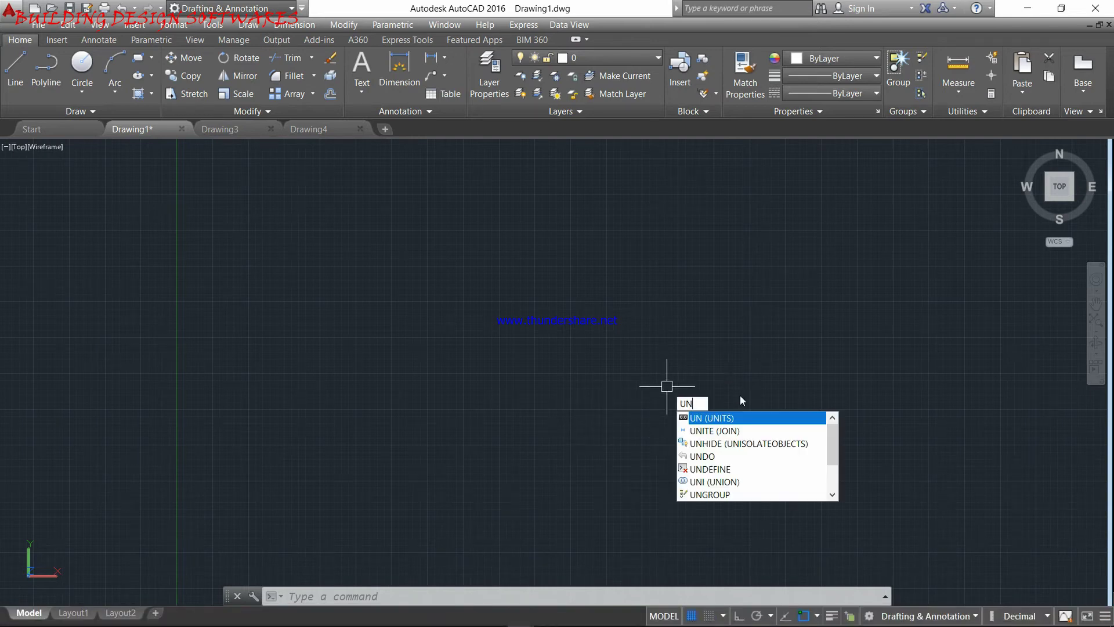
{"action": "key", "text": "Return"}
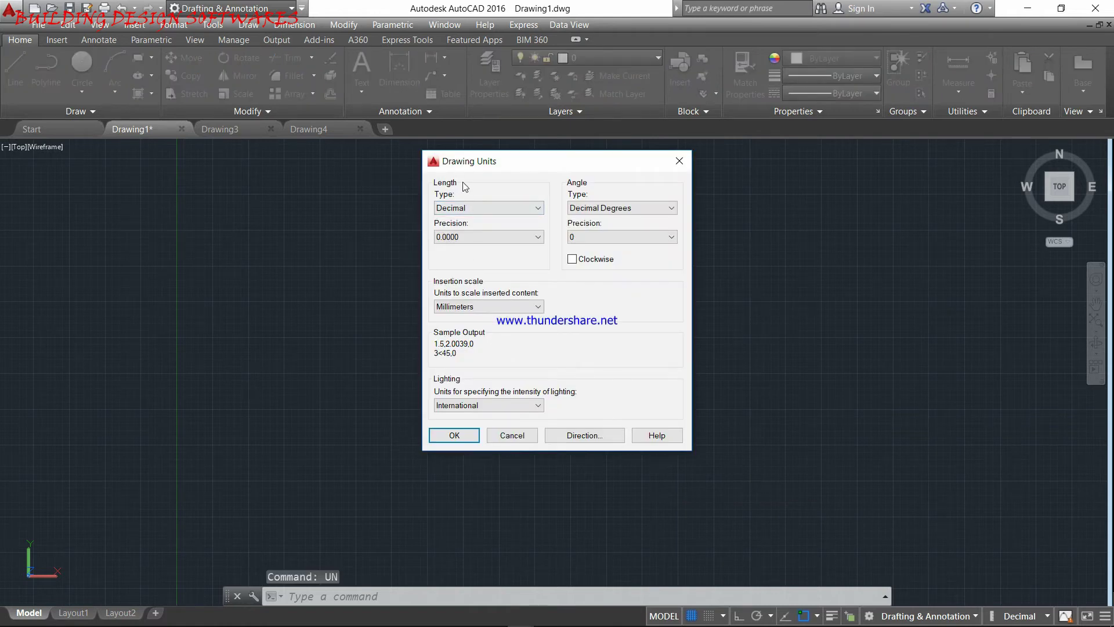
{"action": "left_click", "coordinate": [471, 209]}
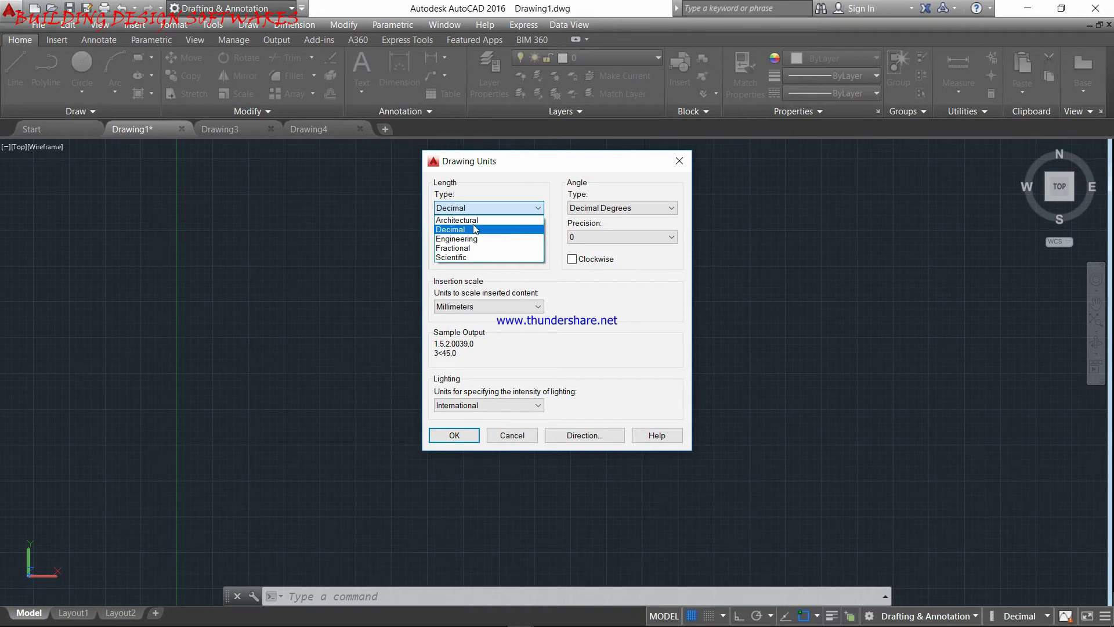
{"action": "left_click", "coordinate": [471, 220]}
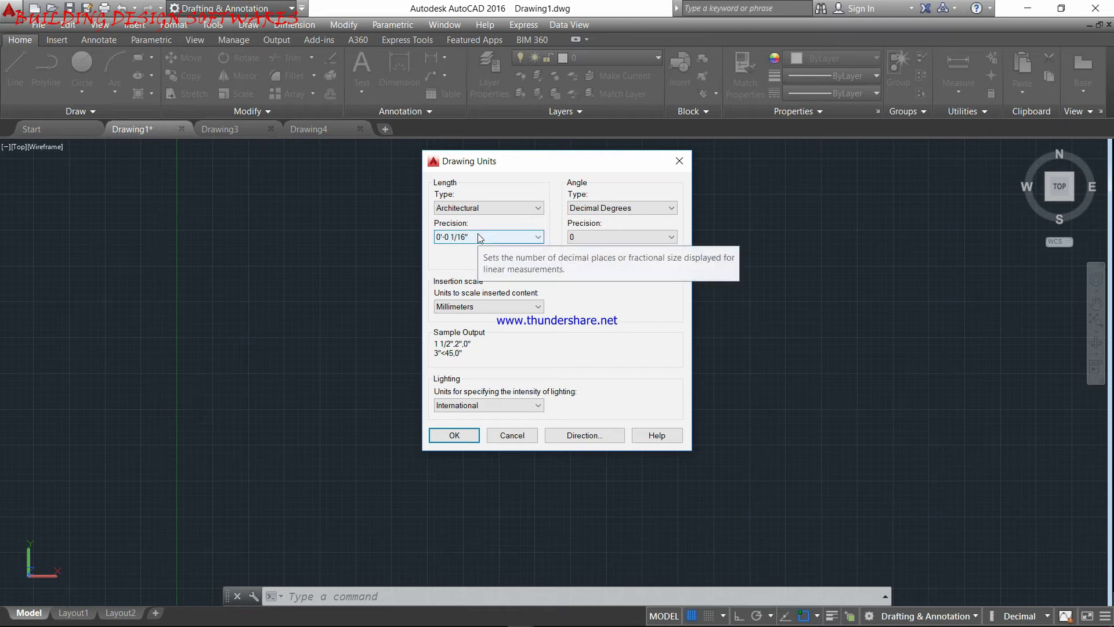
{"action": "left_click", "coordinate": [493, 209]}
{"action": "left_click", "coordinate": [491, 204]}
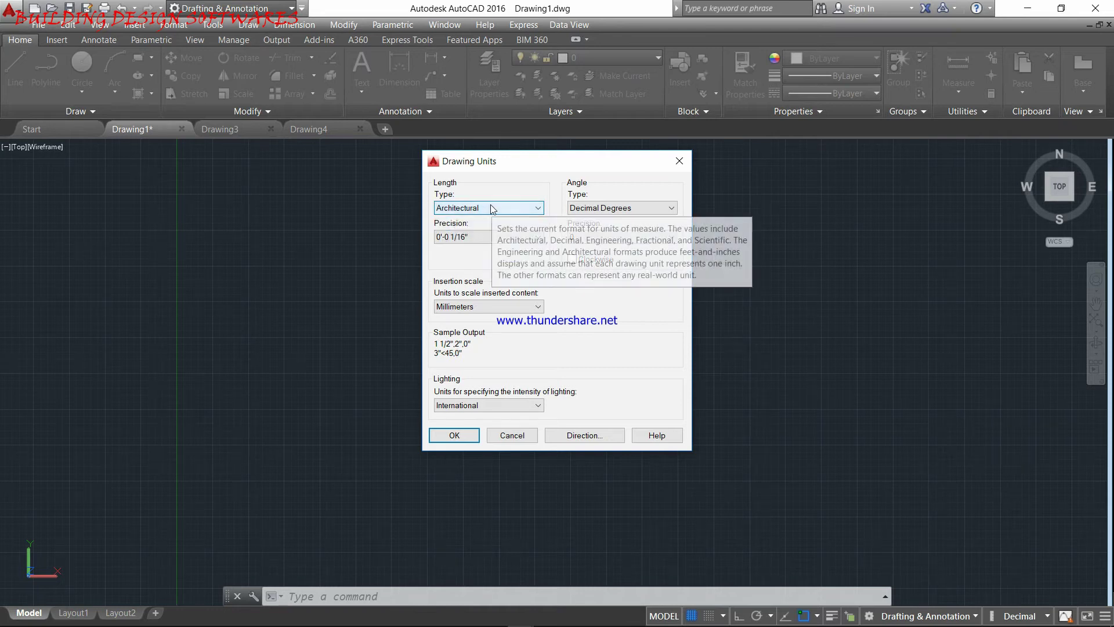
- Set the length precision to 0'-0 1/64" and the insertion scale units to Inches
{"action": "left_click", "coordinate": [469, 241]}
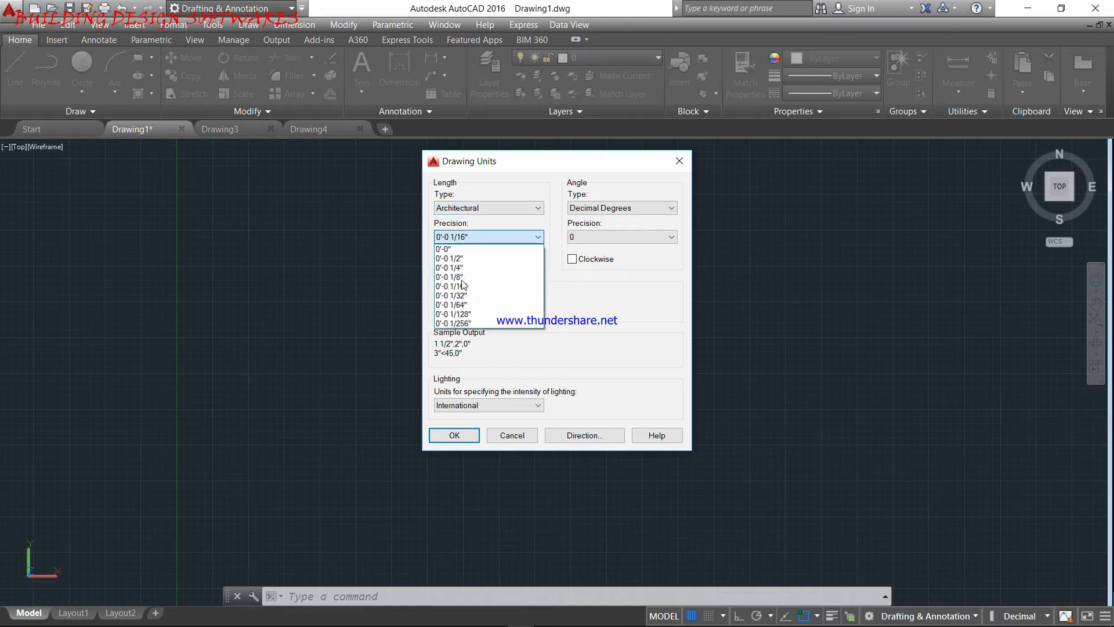
{"action": "left_click", "coordinate": [465, 306]}
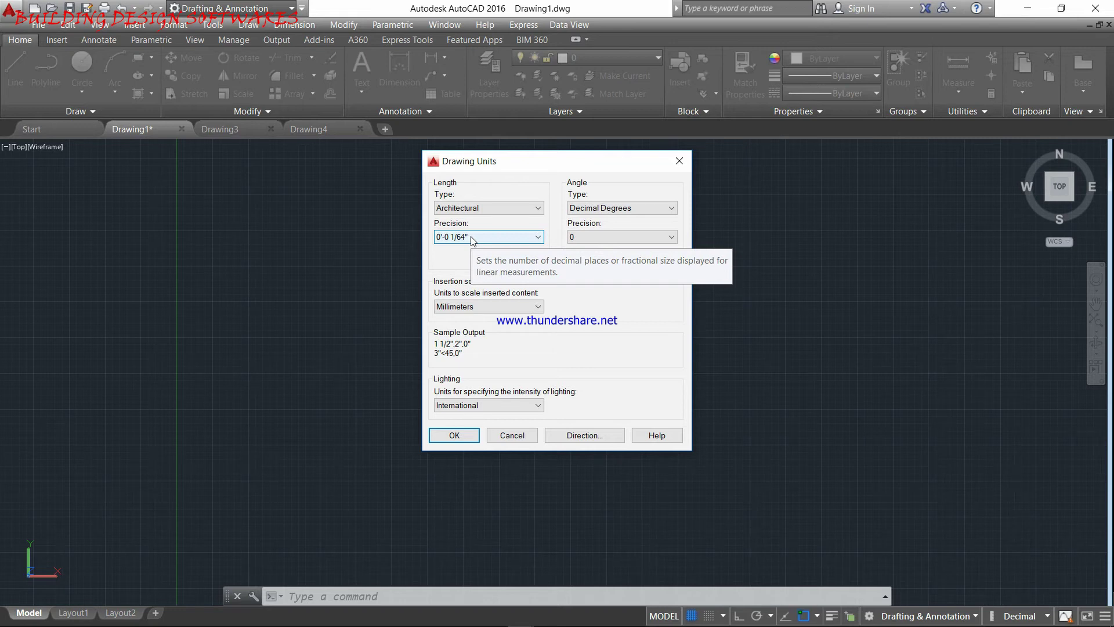
{"action": "left_click", "coordinate": [472, 237]}
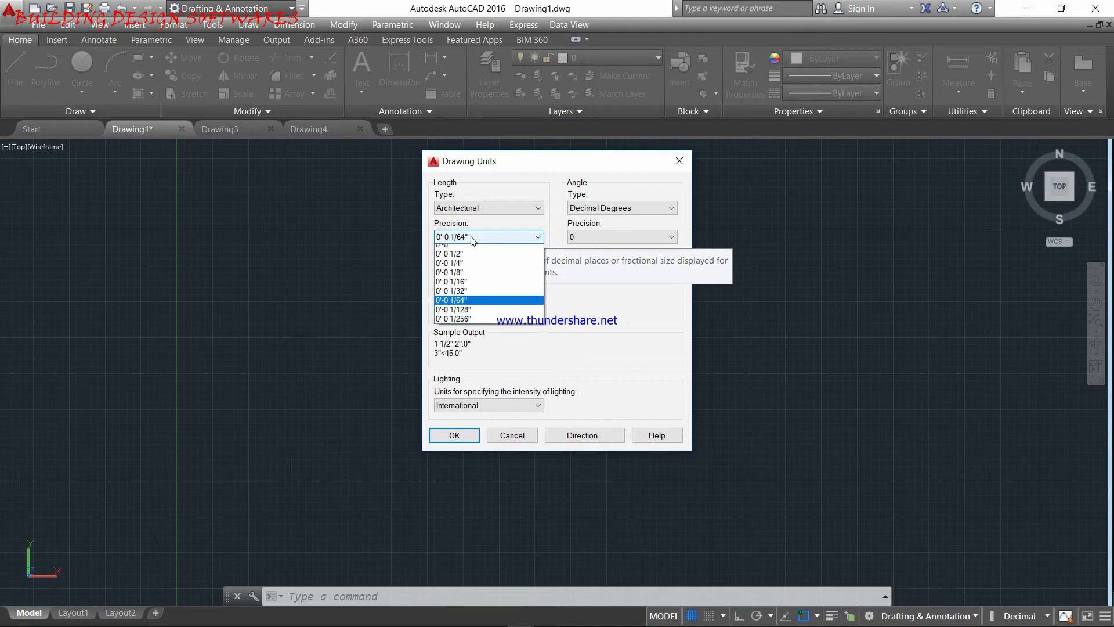
{"action": "left_click", "coordinate": [481, 305]}
{"action": "left_click", "coordinate": [480, 306]}
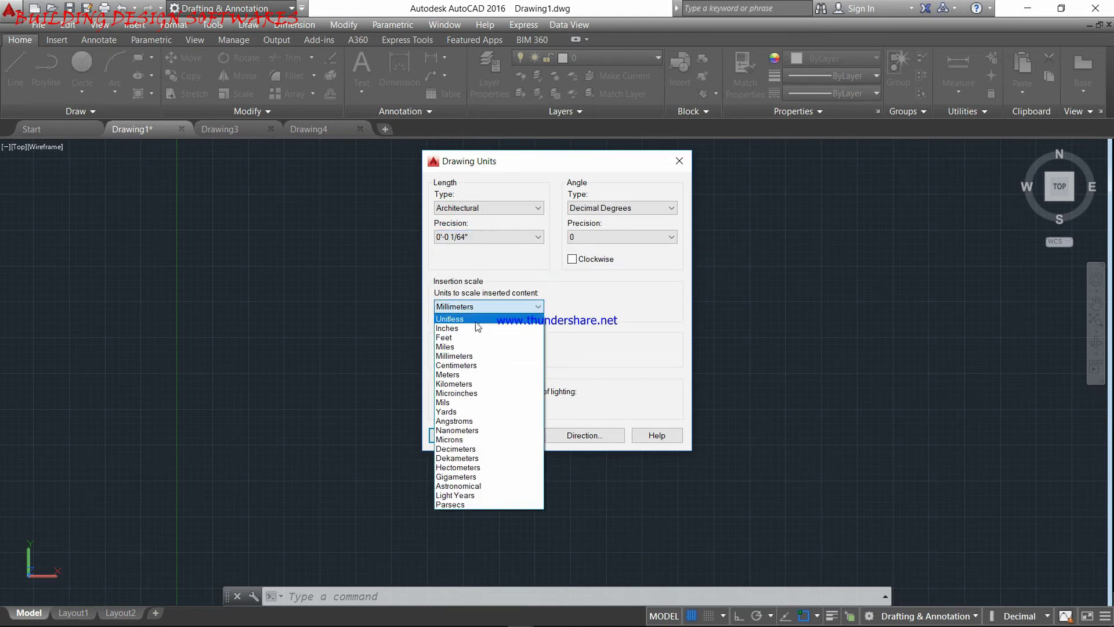
{"action": "left_click", "coordinate": [455, 328]}
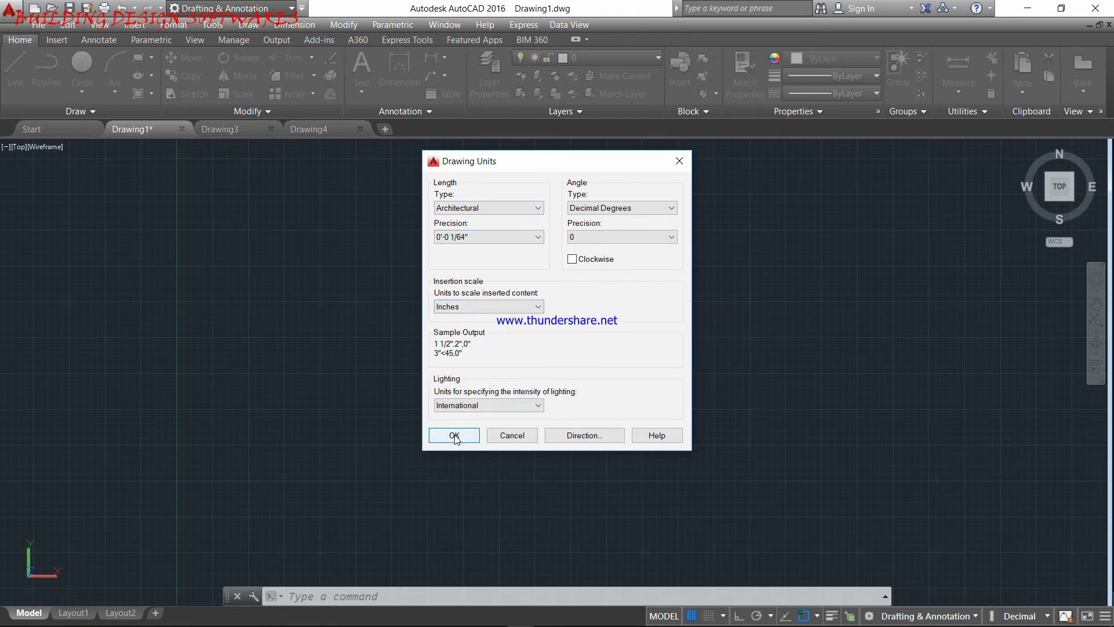
- Try decimal units with length type Decimal, precision 0.00000 and insertion scale Meters
{"action": "left_click", "coordinate": [494, 208]}
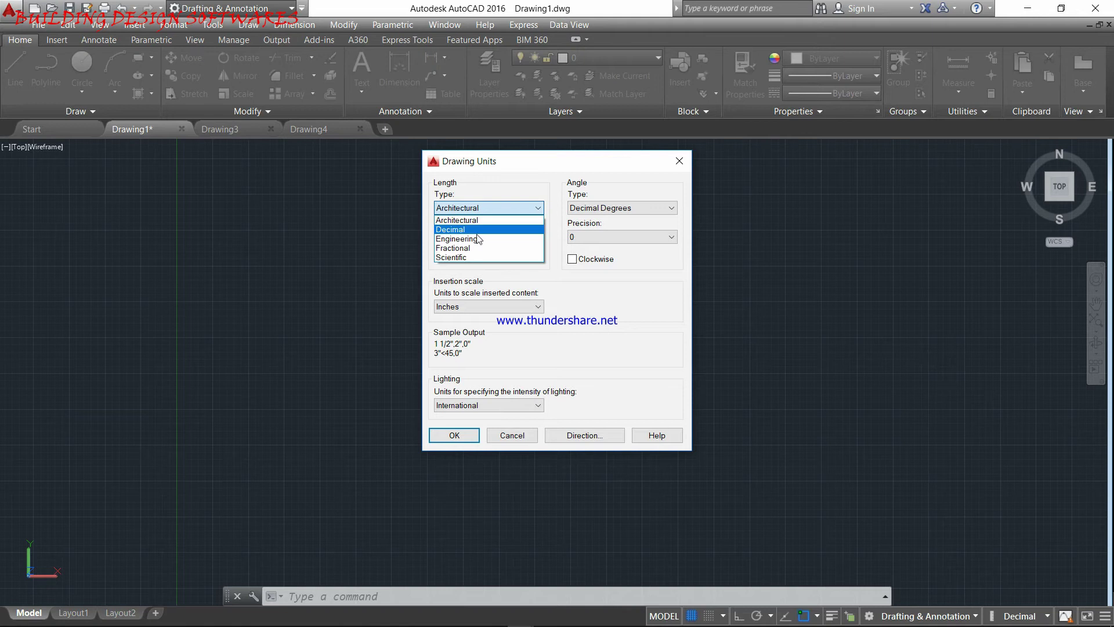
{"action": "left_click", "coordinate": [476, 230]}
{"action": "left_click", "coordinate": [478, 232]}
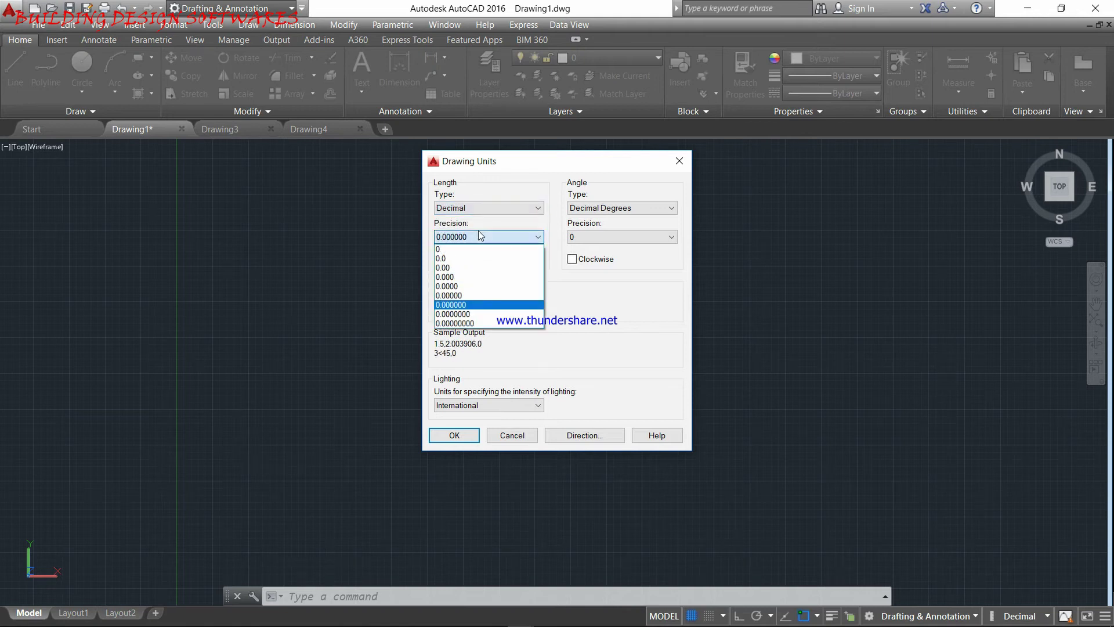
{"action": "left_click", "coordinate": [461, 297]}
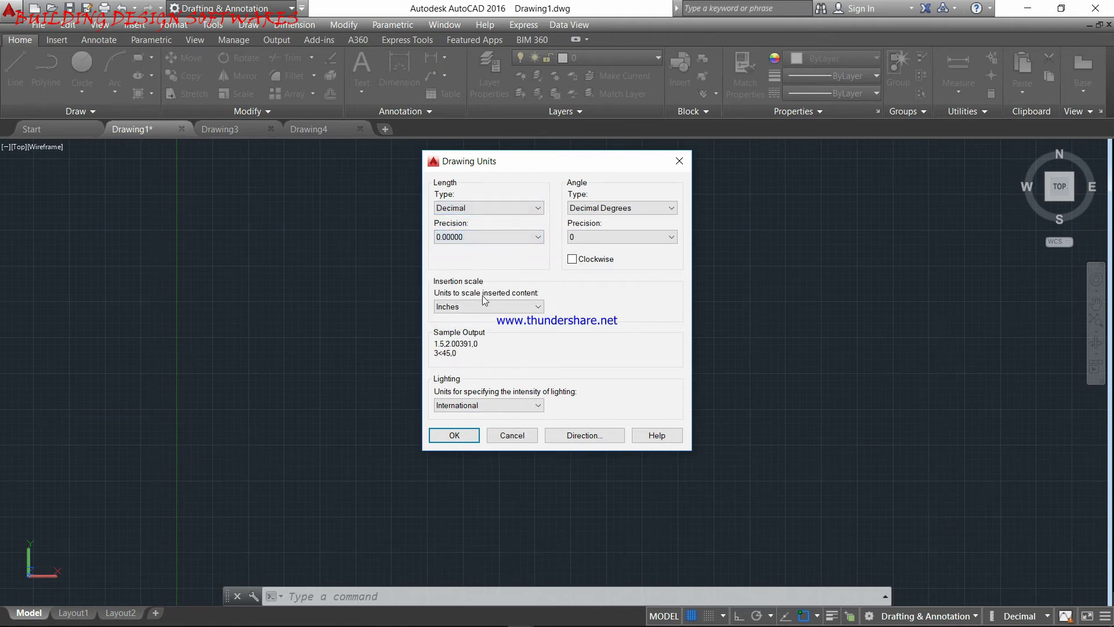
{"action": "left_click", "coordinate": [478, 308]}
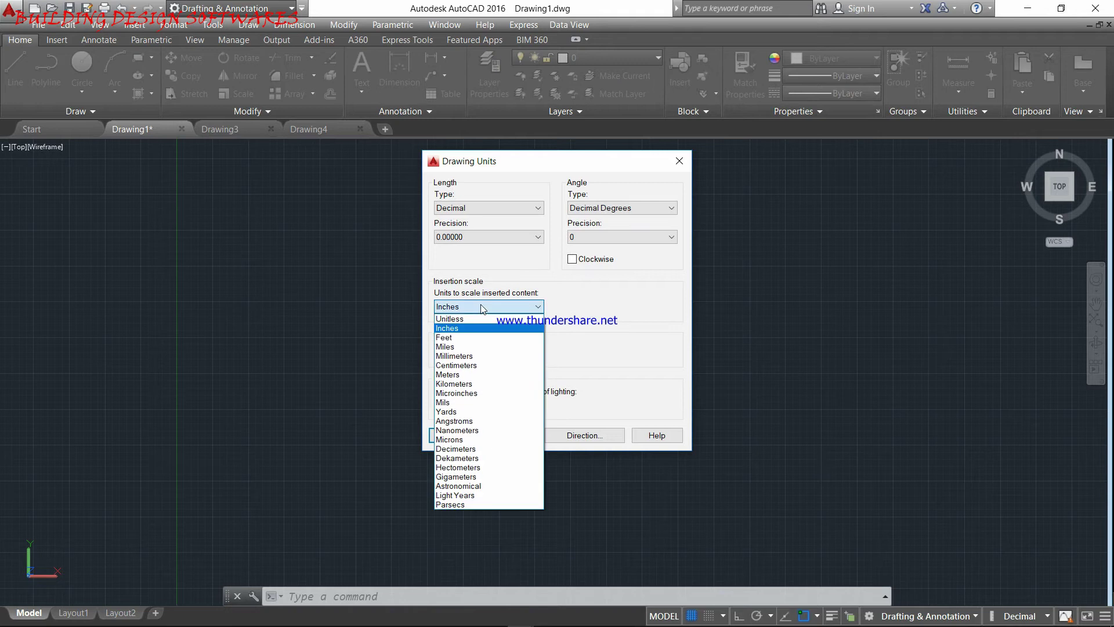
{"action": "left_click", "coordinate": [471, 375]}
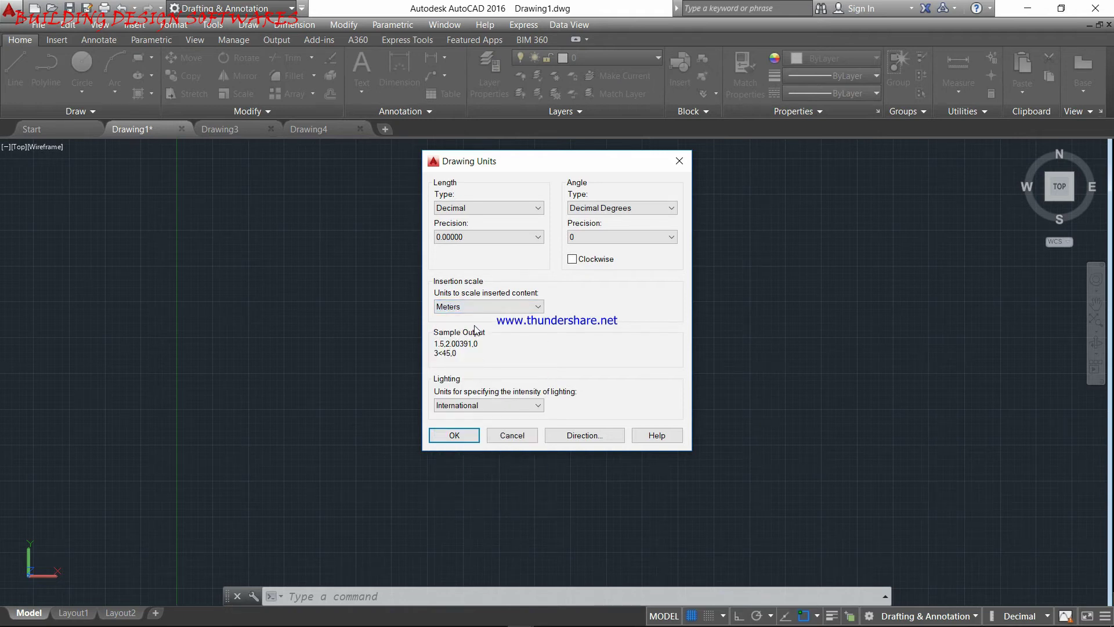
- Set the length type to Architectural, precision to 0'-0 1/64" and insertion scale to Inches, and apply the units
{"action": "left_click", "coordinate": [508, 207]}
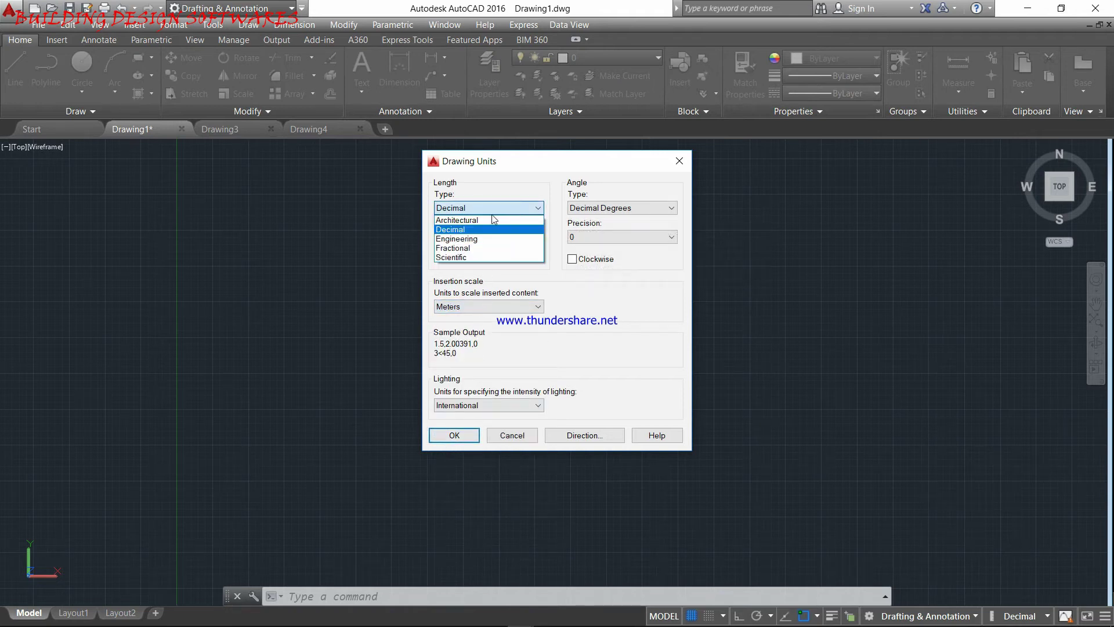
{"action": "left_click", "coordinate": [488, 218]}
{"action": "left_click", "coordinate": [485, 236]}
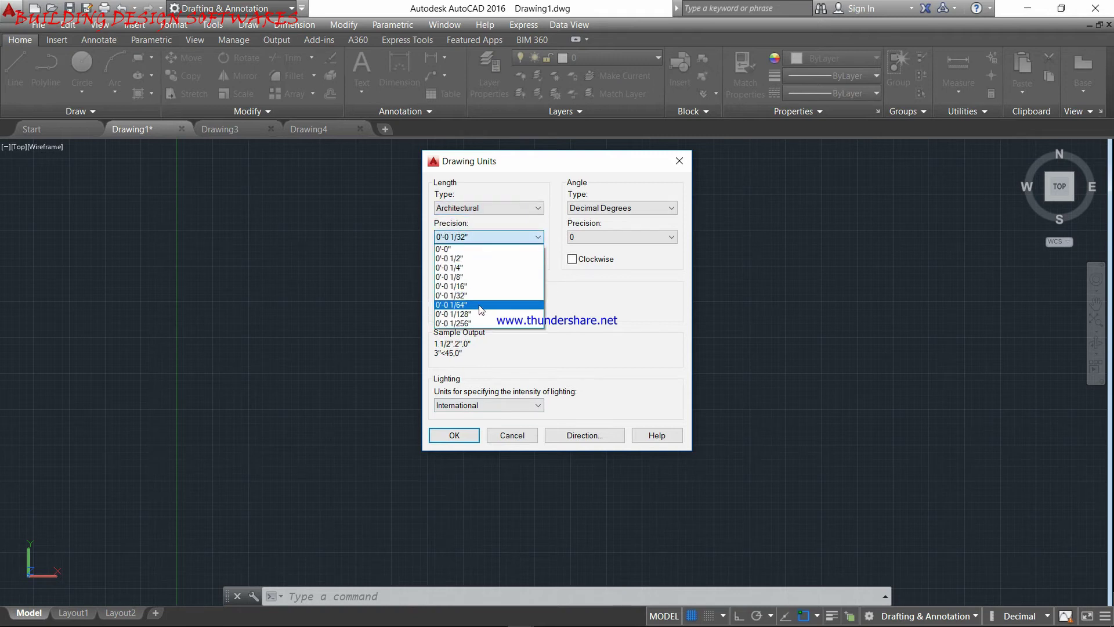
{"action": "left_click", "coordinate": [479, 304]}
{"action": "left_click", "coordinate": [479, 306]}
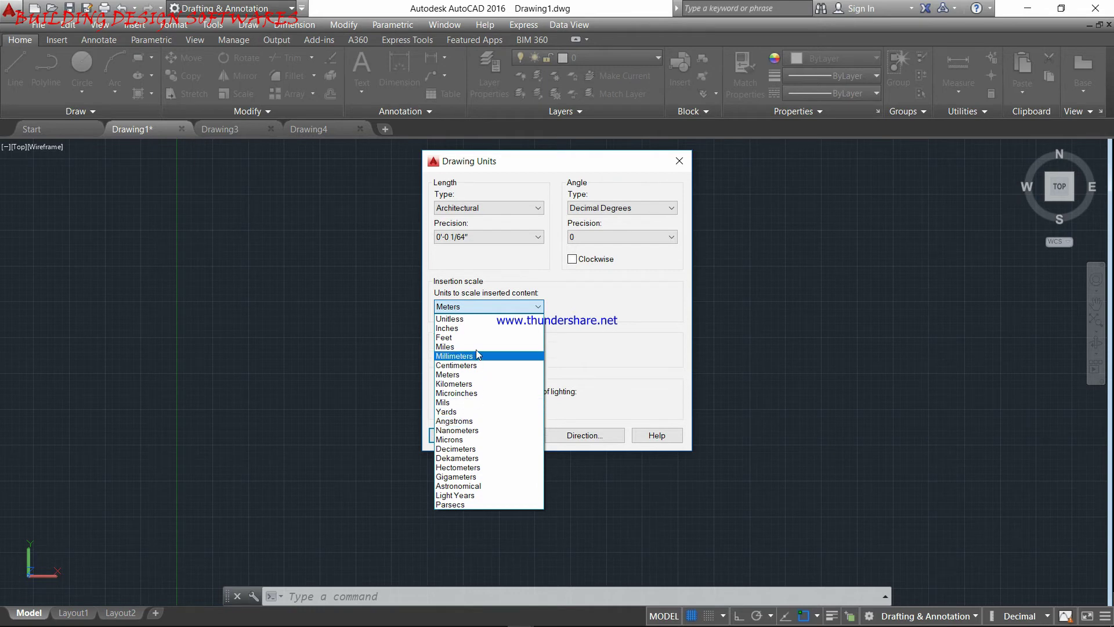
{"action": "left_click", "coordinate": [480, 328]}
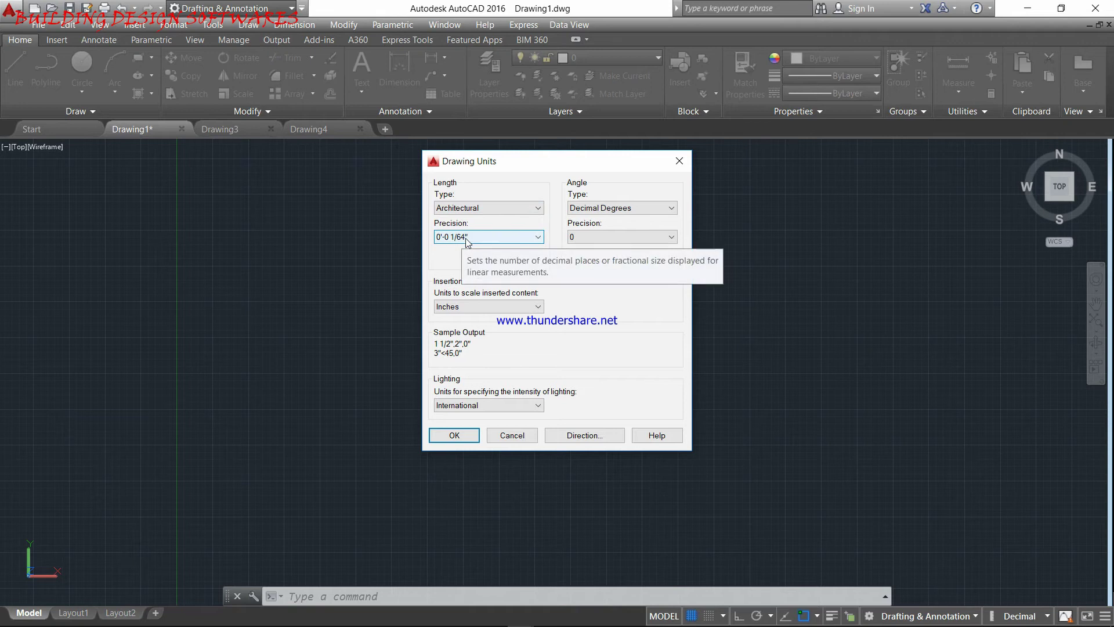
{"action": "left_click", "coordinate": [439, 440]}
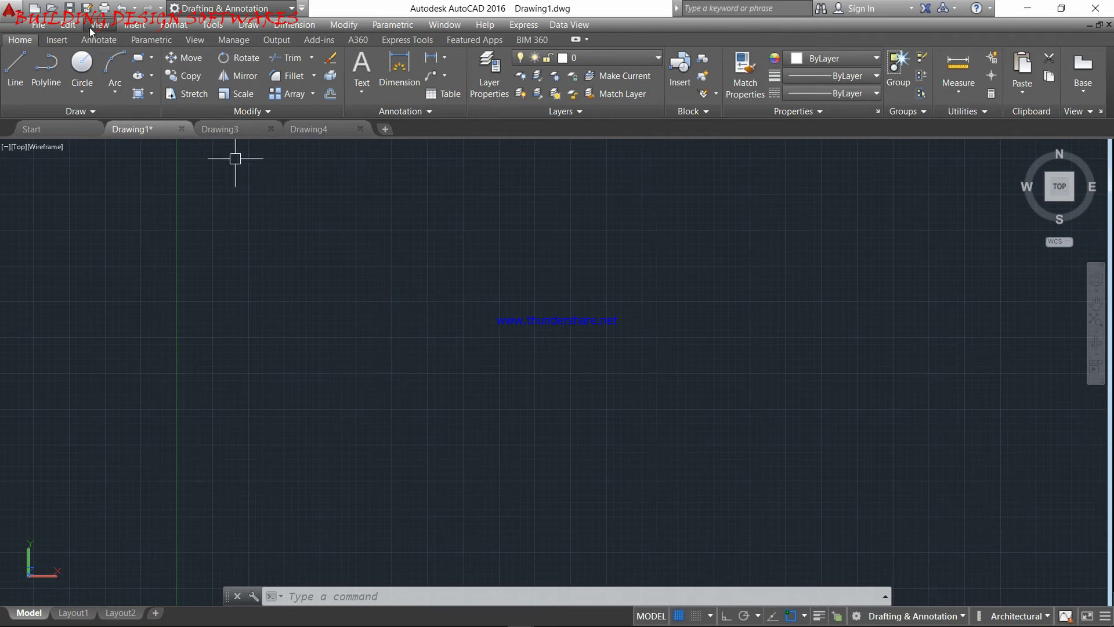
- Draw a trial rectangle by two corner points in model space and erase it
{"action": "left_click", "coordinate": [137, 58]}
{"action": "left_click", "coordinate": [308, 267]}
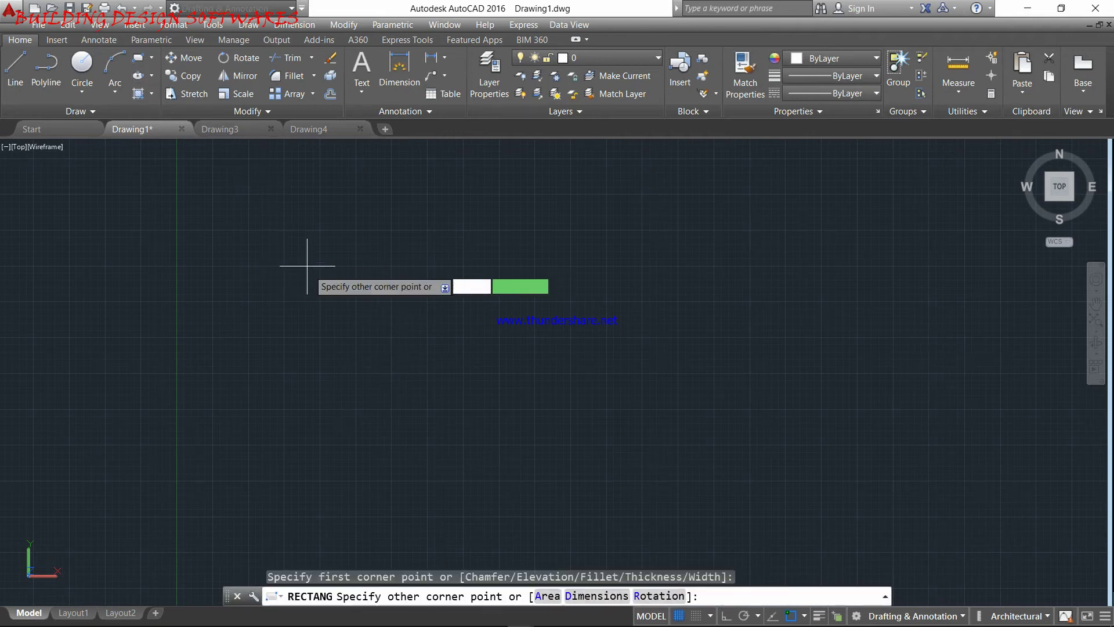
{"action": "left_click", "coordinate": [510, 447]}
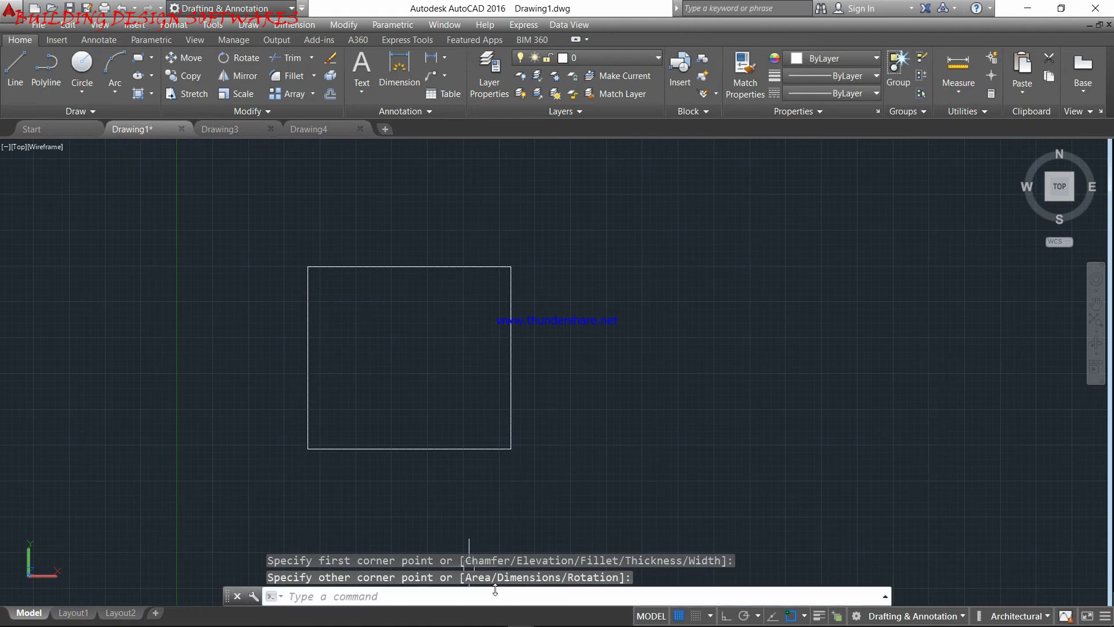
{"action": "left_click", "coordinate": [494, 449]}
{"action": "key", "text": "Delete"}
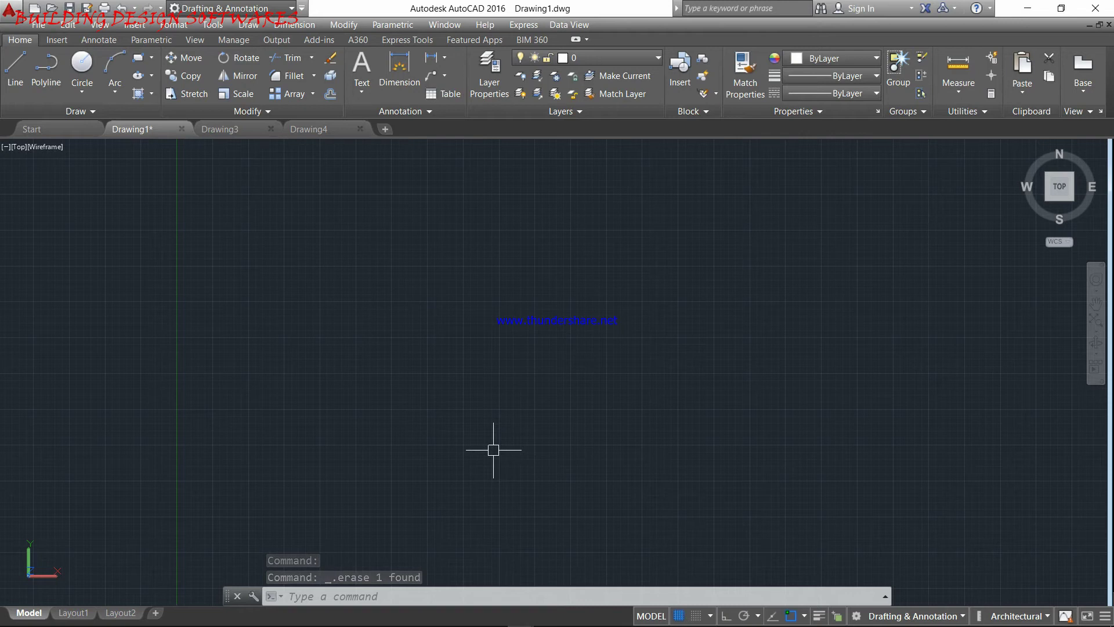
- Start the LIMITS command and set the lower left corner of the model space limits to 0,0
{"action": "type", "text": "lim"}
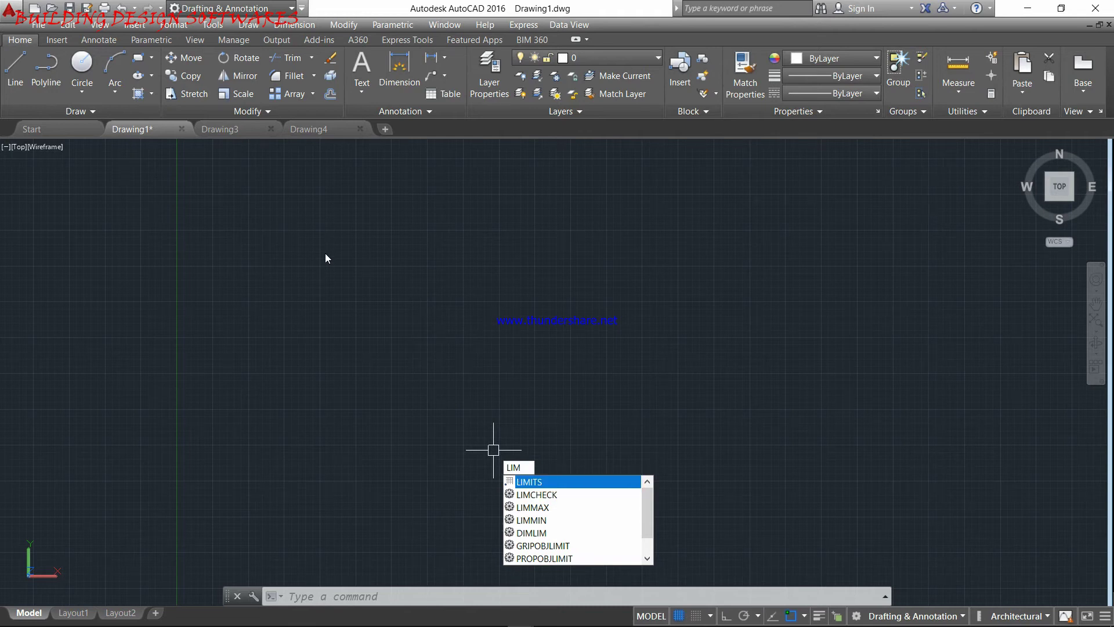
{"action": "key", "text": "BackSpace"}
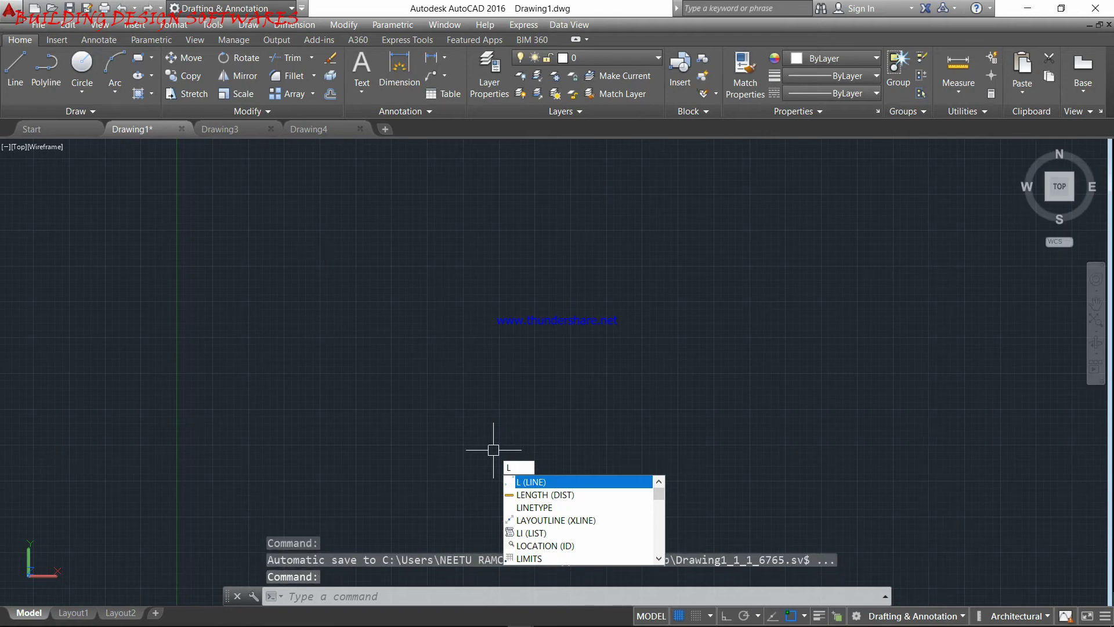
{"action": "type", "text": "IMITS"}
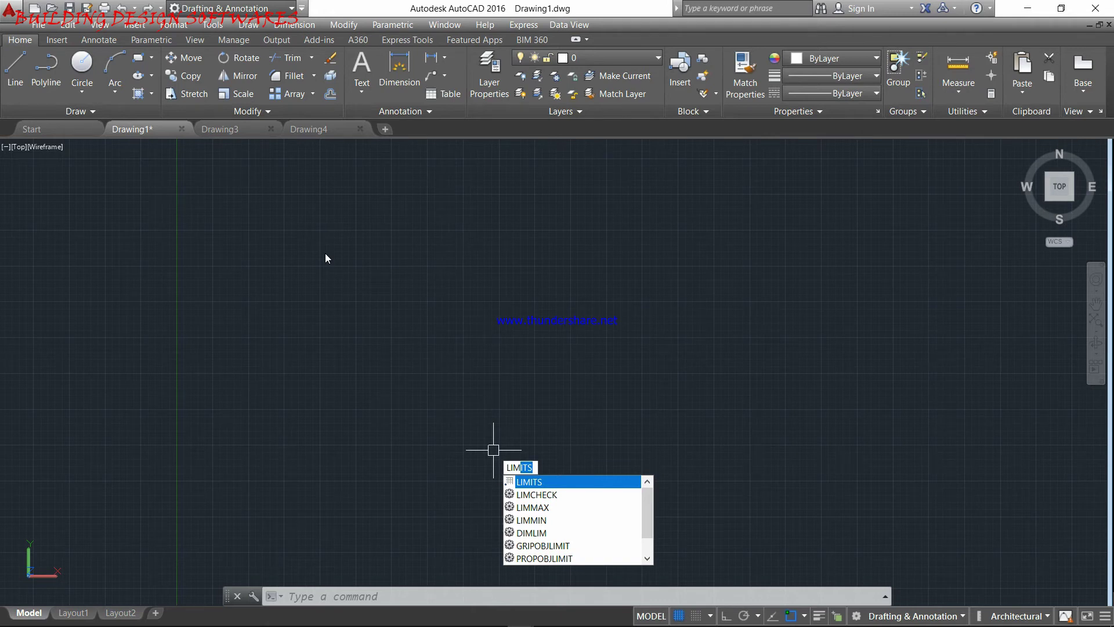
{"action": "key", "text": "Return"}
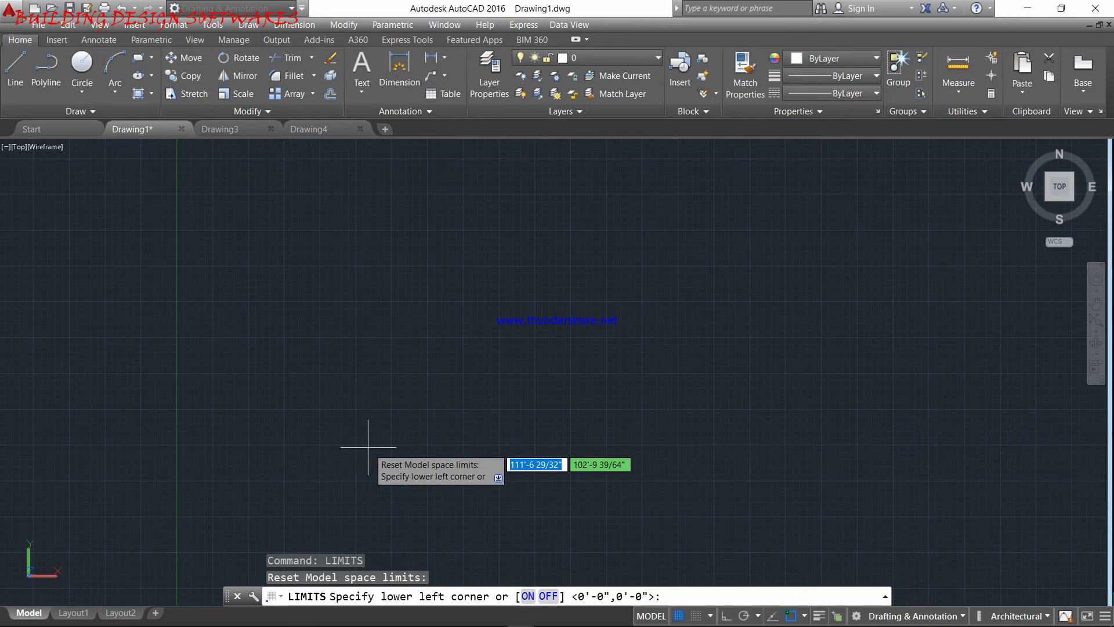
{"action": "type", "text": "0"}
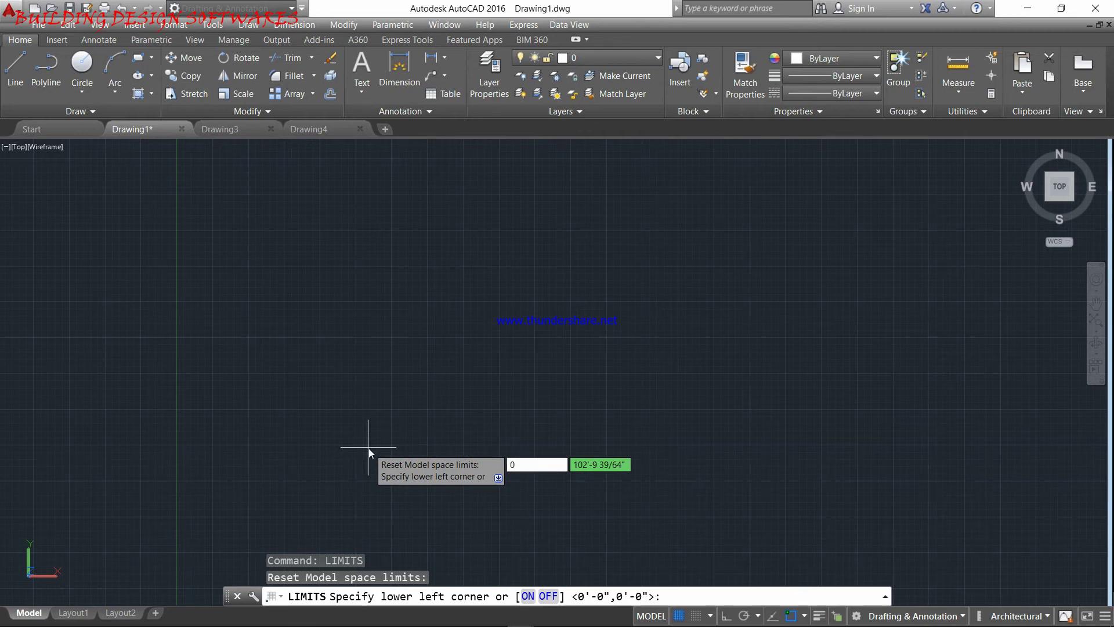
{"action": "type", "text": ",0"}
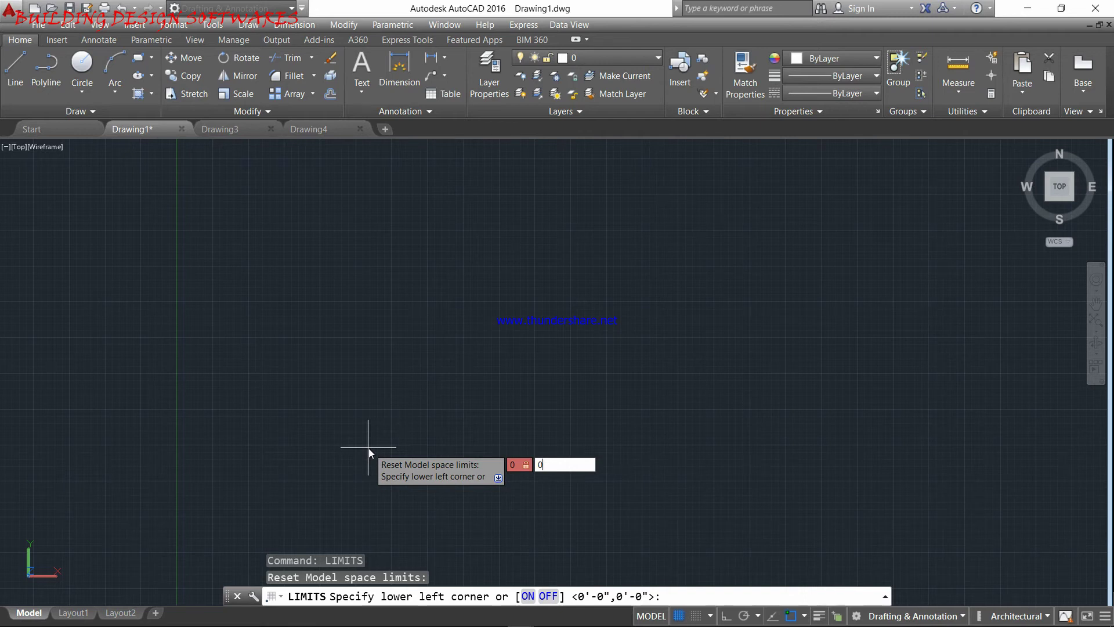
{"action": "key", "text": "Return"}
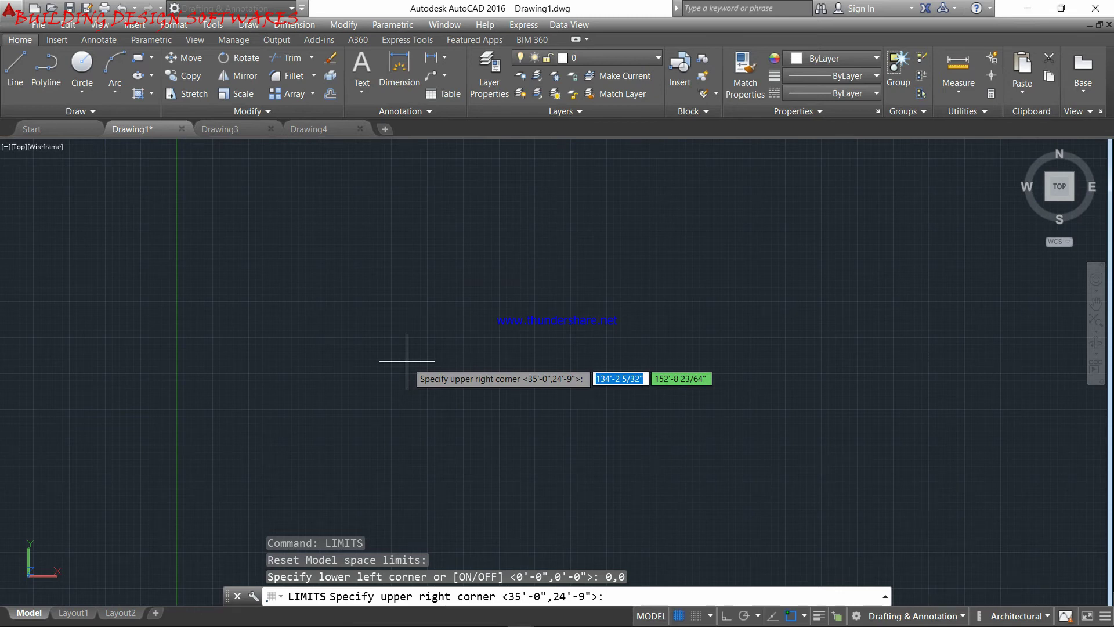
- Set the upper right corner of the model space limits to X 1000' and Y 1000
{"action": "type", "text": "1000"}
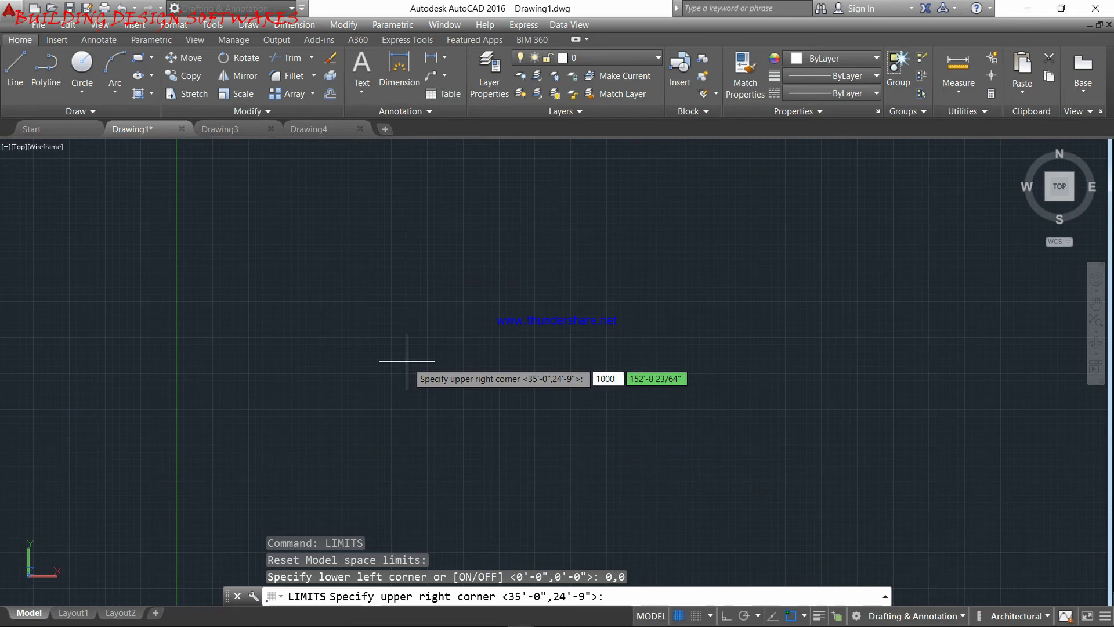
{"action": "type", "text": "'"}
{"action": "key", "text": "Tab"}
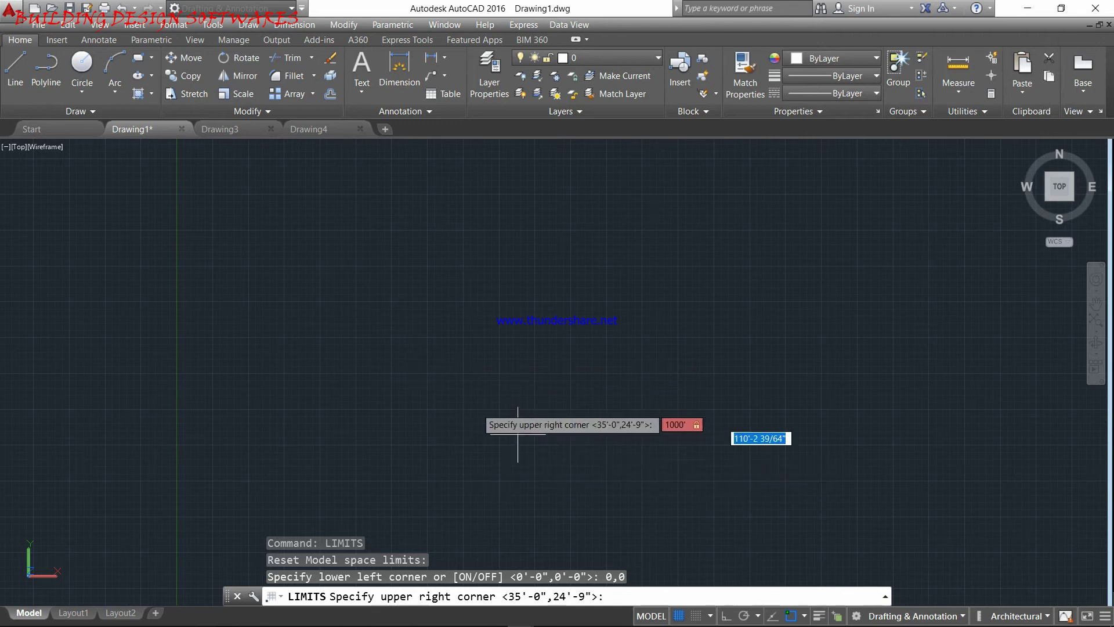
{"action": "key", "text": "BackSpace"}
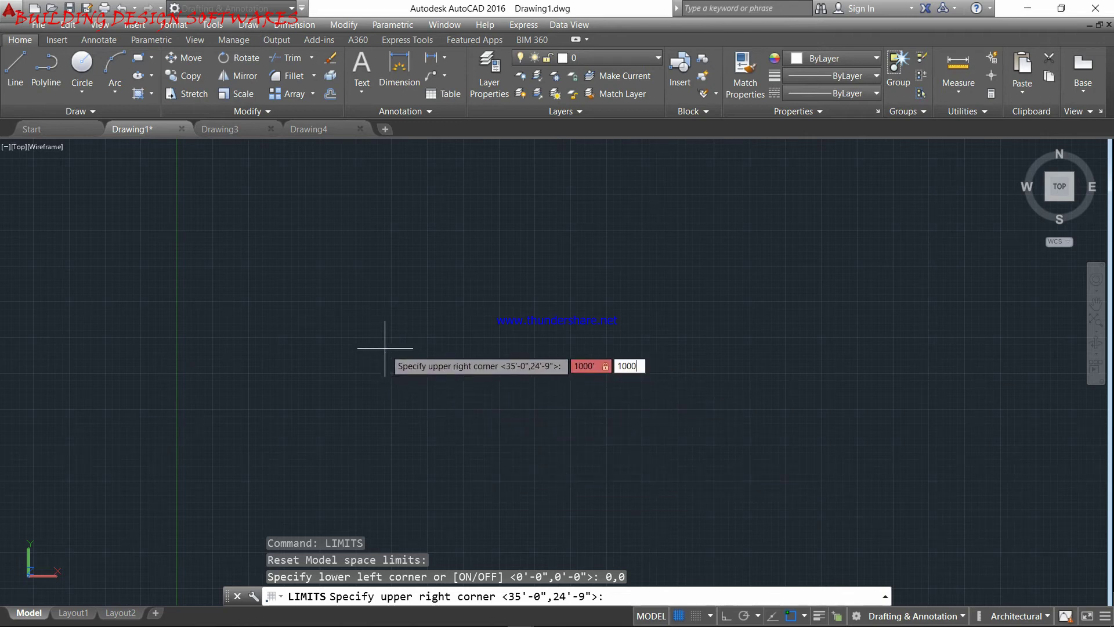
{"action": "key", "text": "Return"}
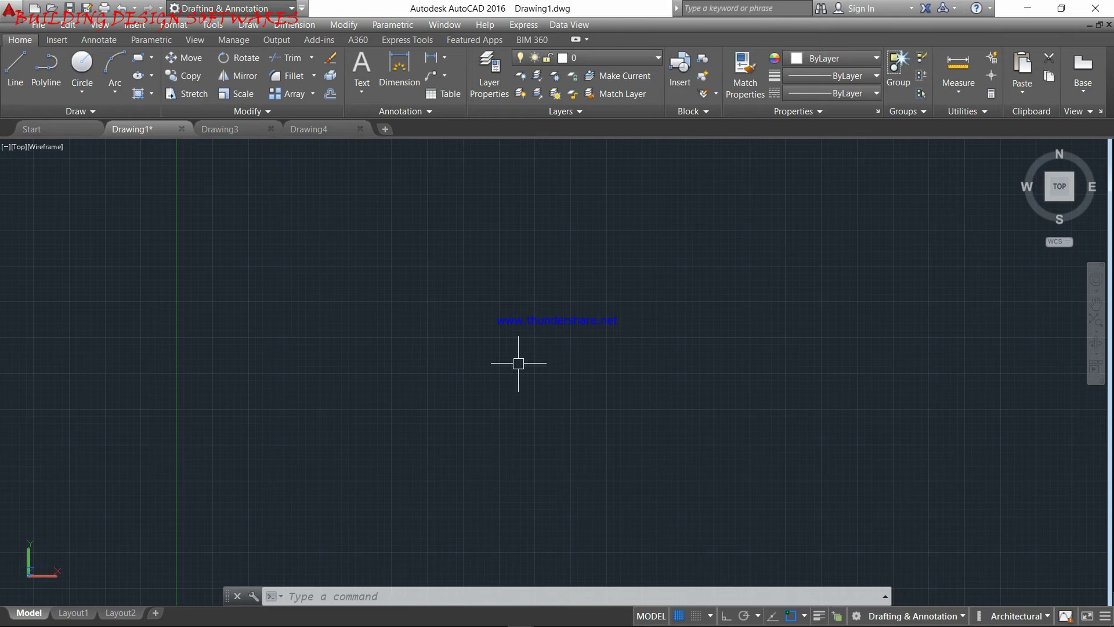
- Turn off displaying the grid beyond the limits in the snap and grid drafting settings and apply the change
{"action": "type", "text": "DS"}
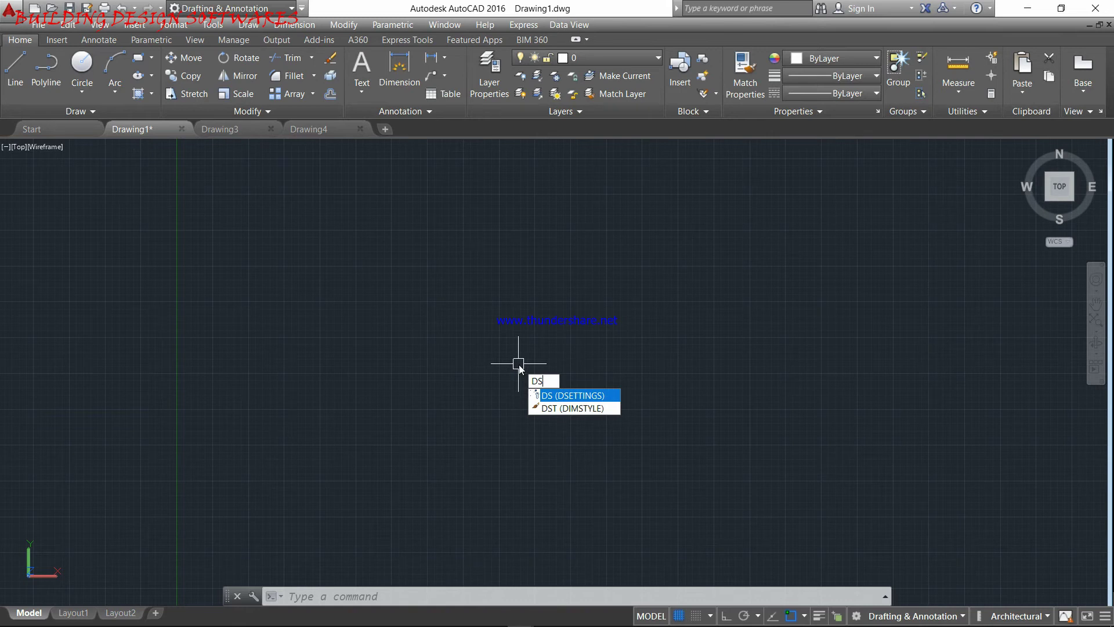
{"action": "key", "text": "Return"}
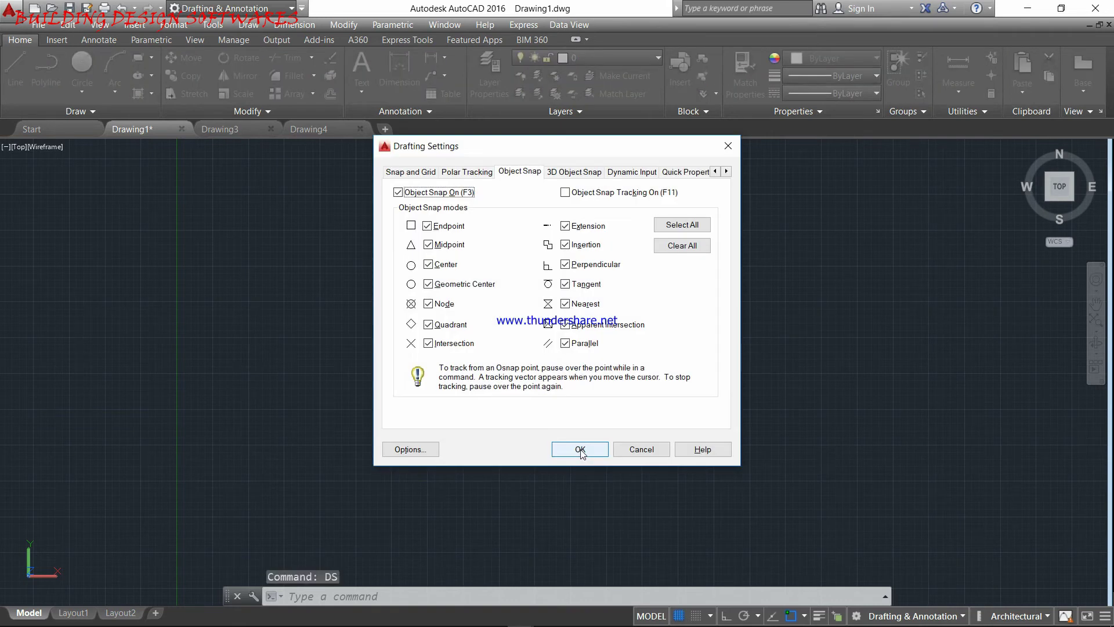
{"action": "left_click", "coordinate": [415, 173]}
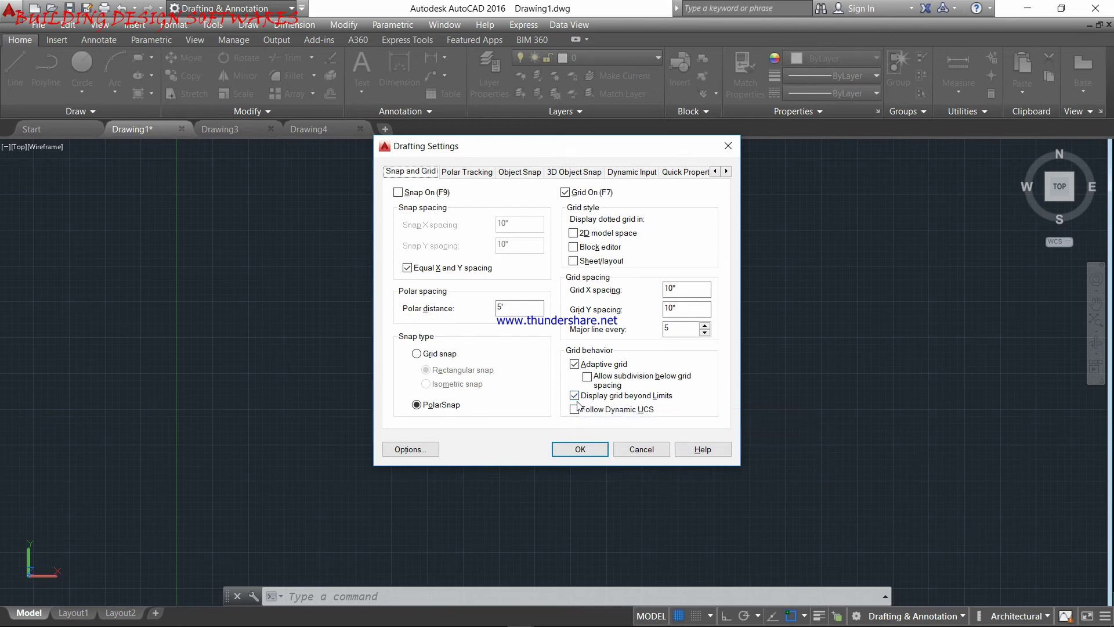
{"action": "left_click", "coordinate": [579, 448]}
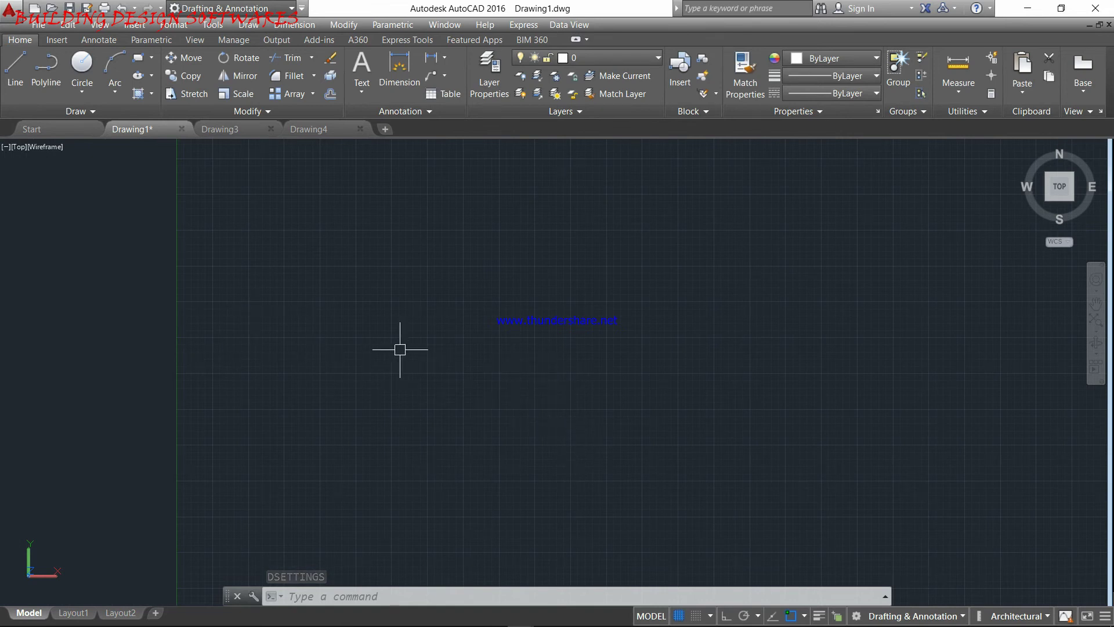
- Zoom to the drawing extents and examine the grid area bounded by the model space limits
{"action": "scroll", "coordinate": [400, 349], "scroll_direction": "down", "scroll_amount": 10}
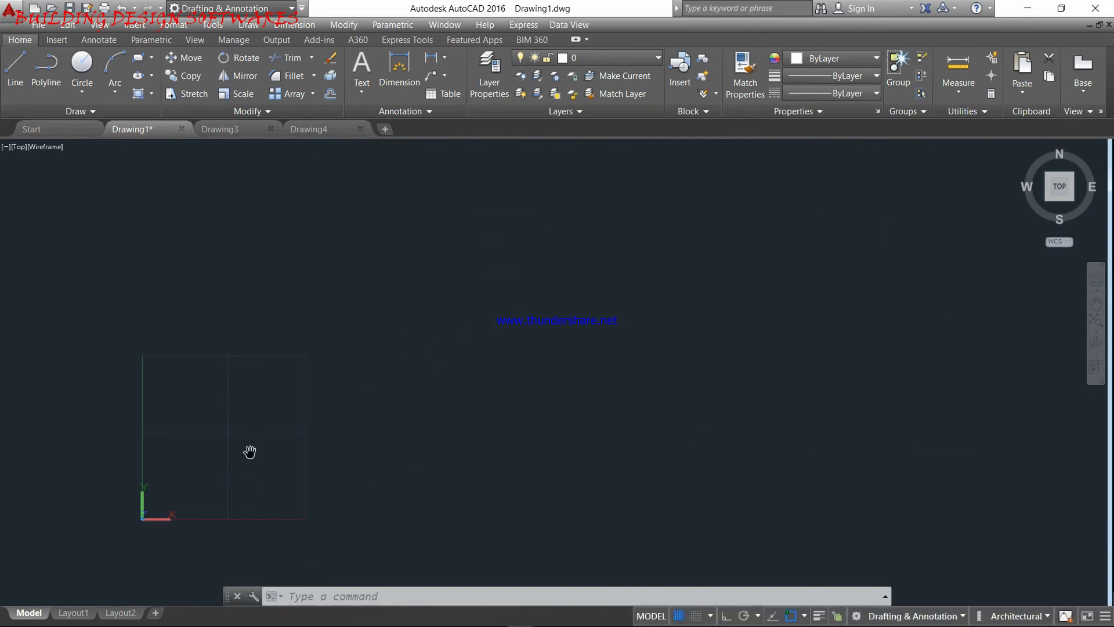
{"action": "middle_click_drag", "start_coordinate": [280, 437], "coordinate": [141, 540]}
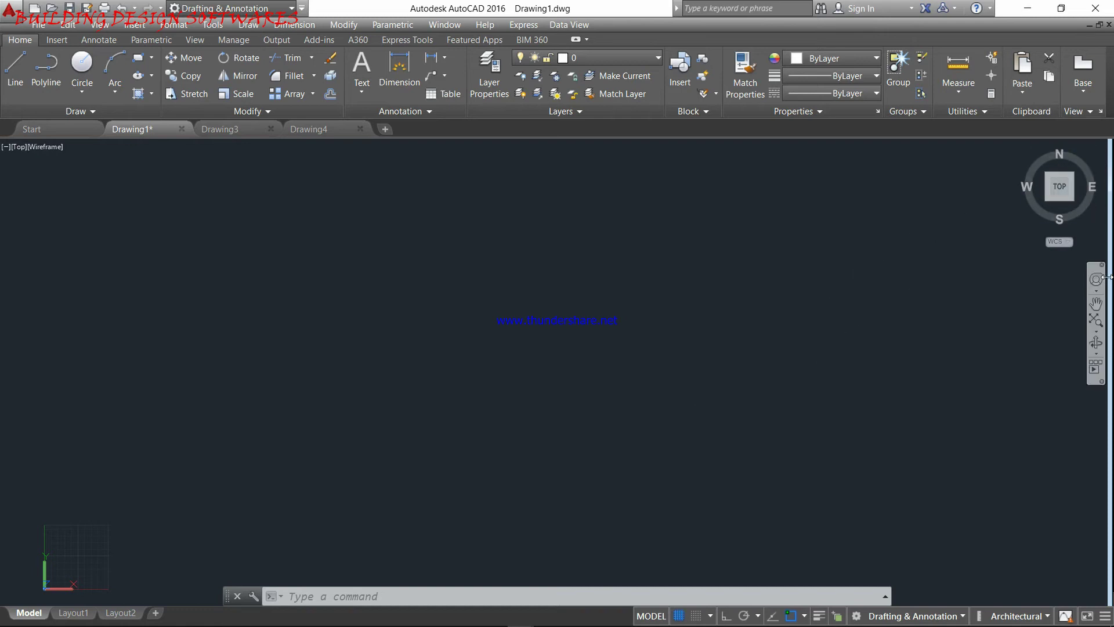
{"action": "left_click", "coordinate": [1096, 319]}
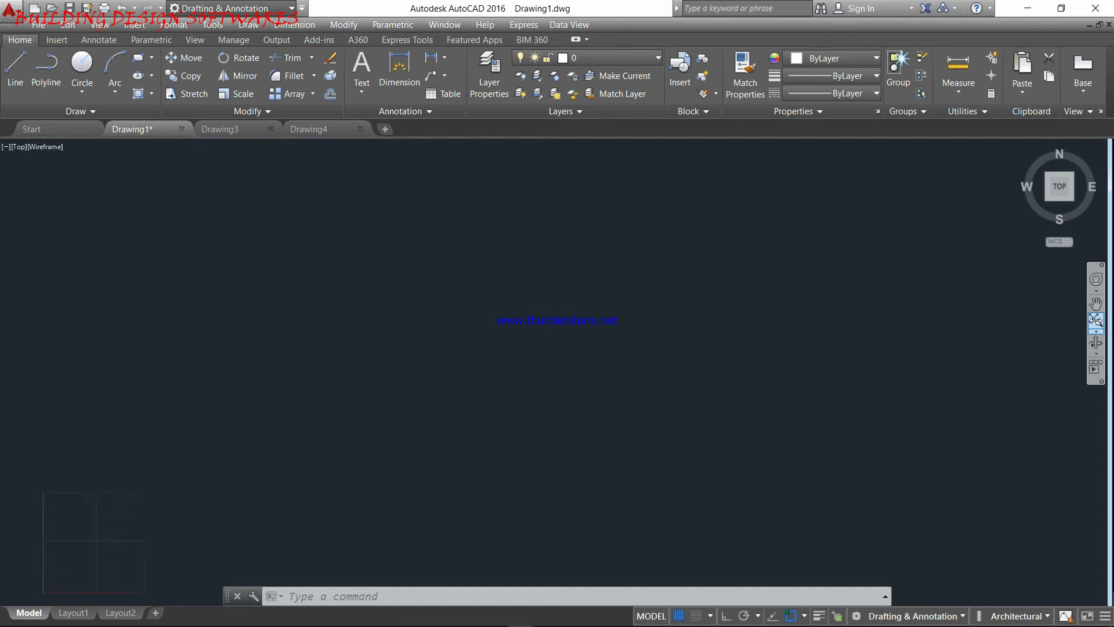
{"action": "scroll", "coordinate": [558, 304], "scroll_direction": "down", "scroll_amount": 4}
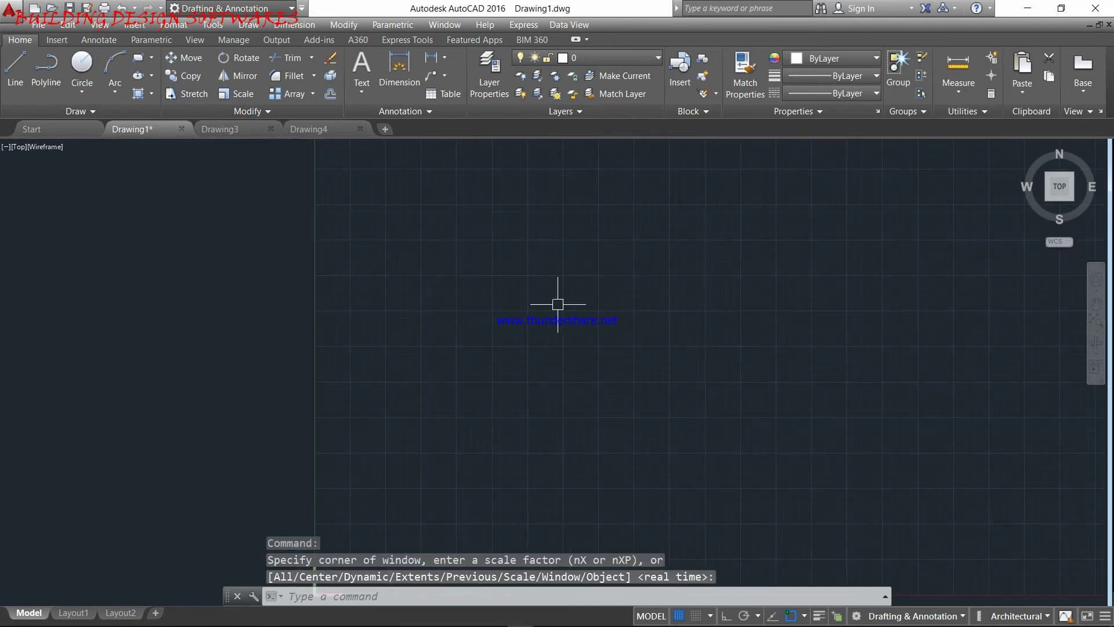
{"action": "middle_click_drag", "start_coordinate": [686, 327], "coordinate": [487, 379]}
{"action": "scroll", "coordinate": [487, 379], "scroll_direction": "down", "scroll_amount": 4}
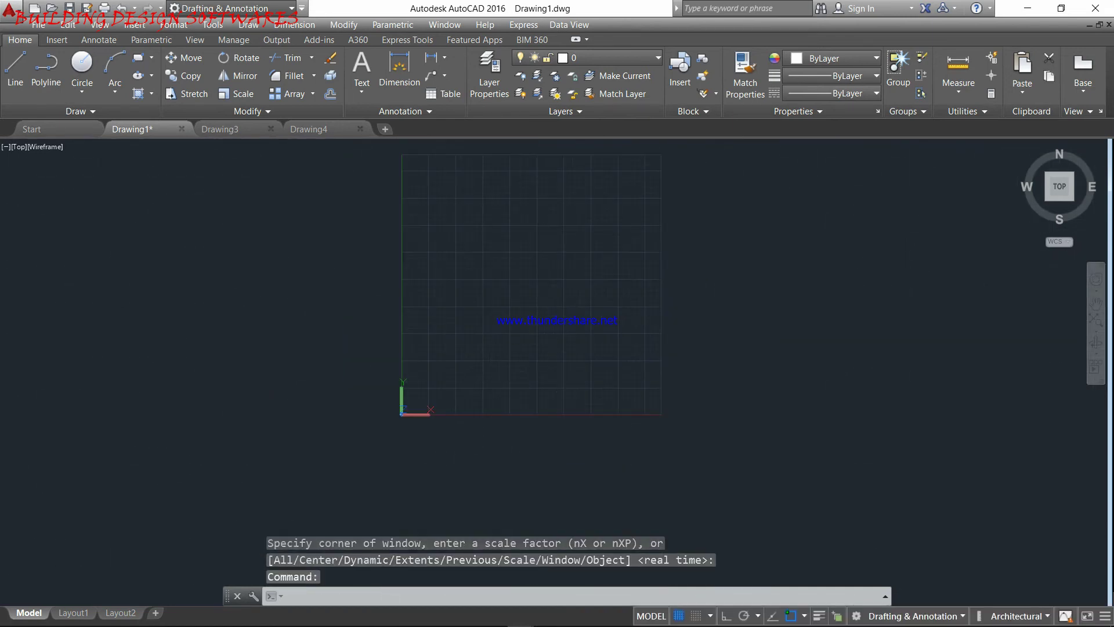
{"action": "middle_click_drag", "start_coordinate": [571, 291], "coordinate": [561, 325]}
{"action": "scroll", "coordinate": [555, 341], "scroll_direction": "up", "scroll_amount": 3}
{"action": "scroll", "coordinate": [554, 342], "scroll_direction": "down", "scroll_amount": 4}
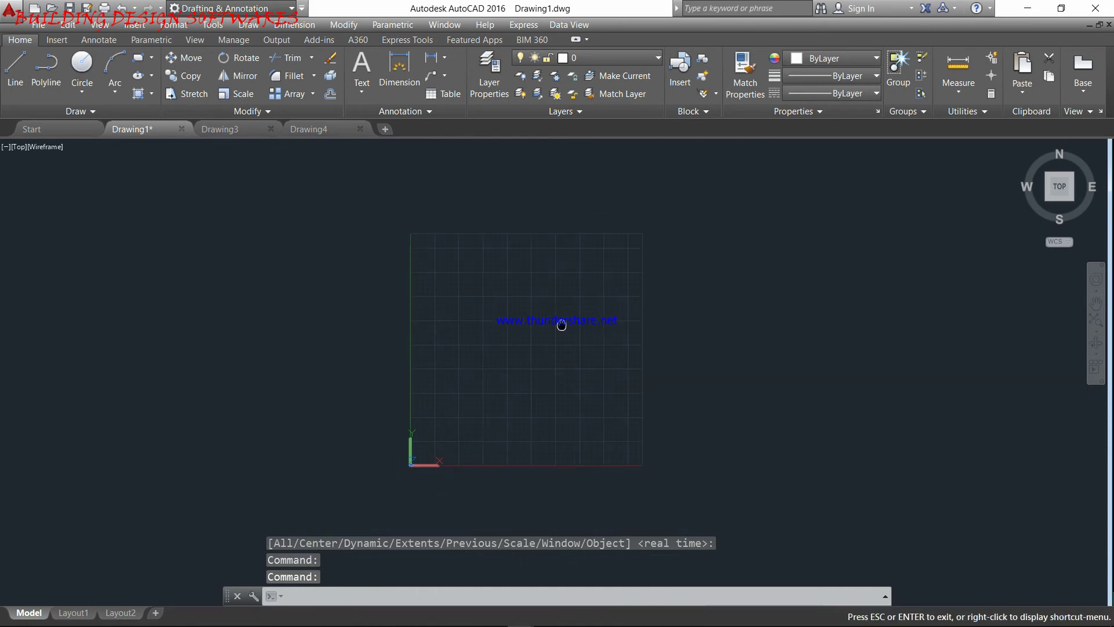
{"action": "scroll", "coordinate": [562, 326], "scroll_direction": "up", "scroll_amount": 3}
{"action": "scroll", "coordinate": [562, 327], "scroll_direction": "down", "scroll_amount": 1}
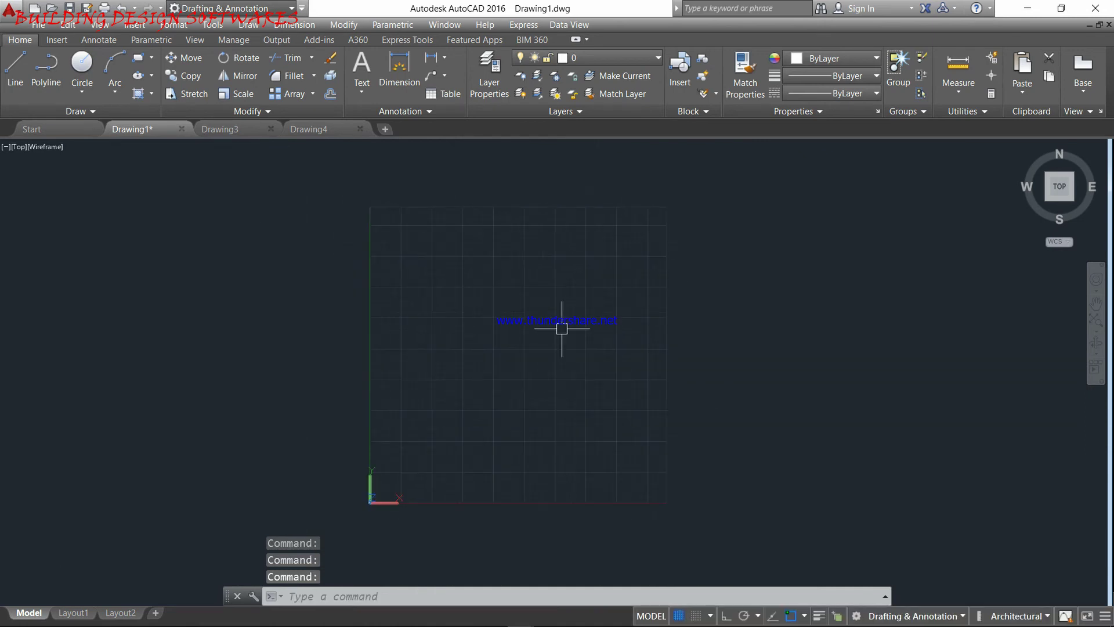
{"action": "scroll", "coordinate": [562, 329], "scroll_direction": "up", "scroll_amount": 2}
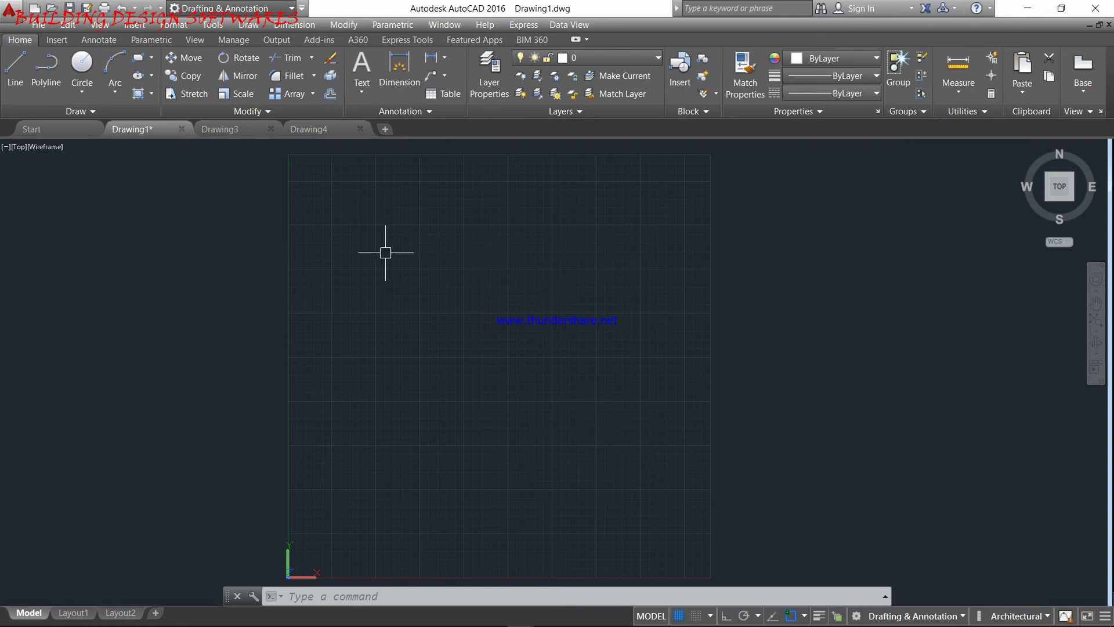
- Draw a circle with a radius of about 171' by center and radius inside the grid area, near its left edge
{"action": "middle_click_drag", "start_coordinate": [382, 253], "coordinate": [382, 257]}
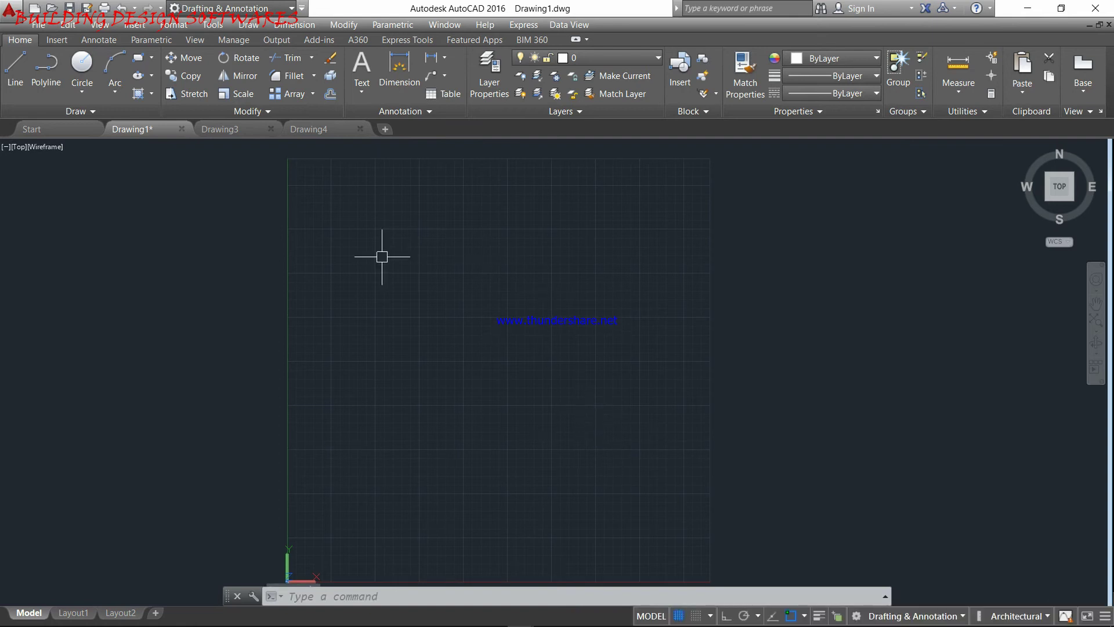
{"action": "left_click", "coordinate": [82, 64]}
{"action": "left_click", "coordinate": [379, 307]}
{"action": "left_click", "coordinate": [410, 372]}
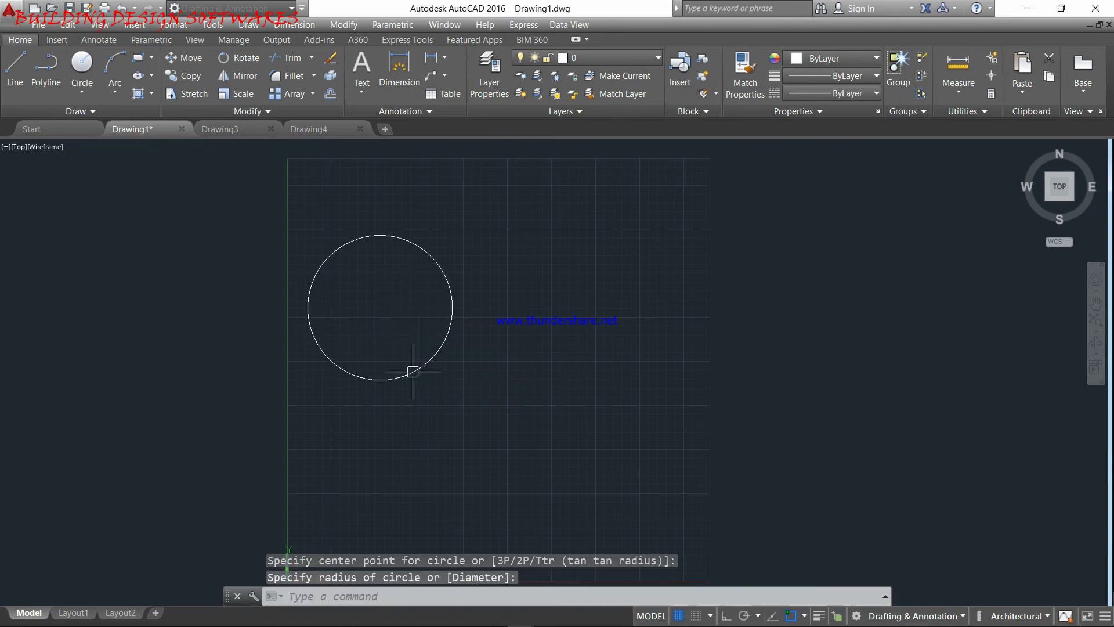
- Draw a rectangle by two corner points inside the grid area, below and to the right of the circle
{"action": "middle_click_drag", "start_coordinate": [260, 141], "coordinate": [267, 149]}
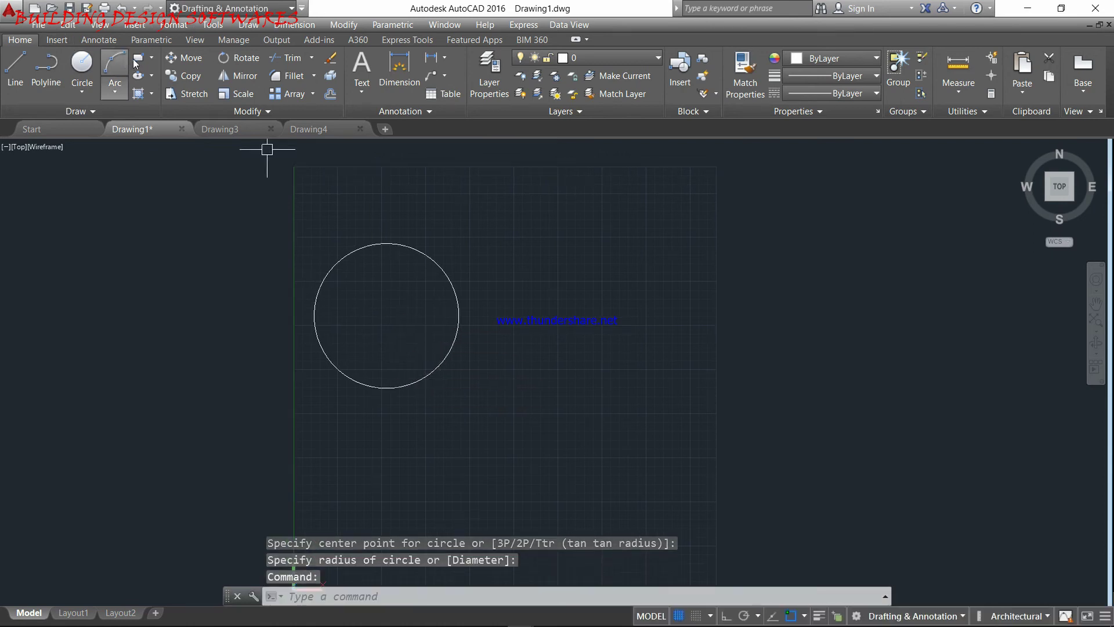
{"action": "left_click", "coordinate": [139, 58]}
{"action": "left_click", "coordinate": [480, 352]}
{"action": "left_click", "coordinate": [587, 474]}
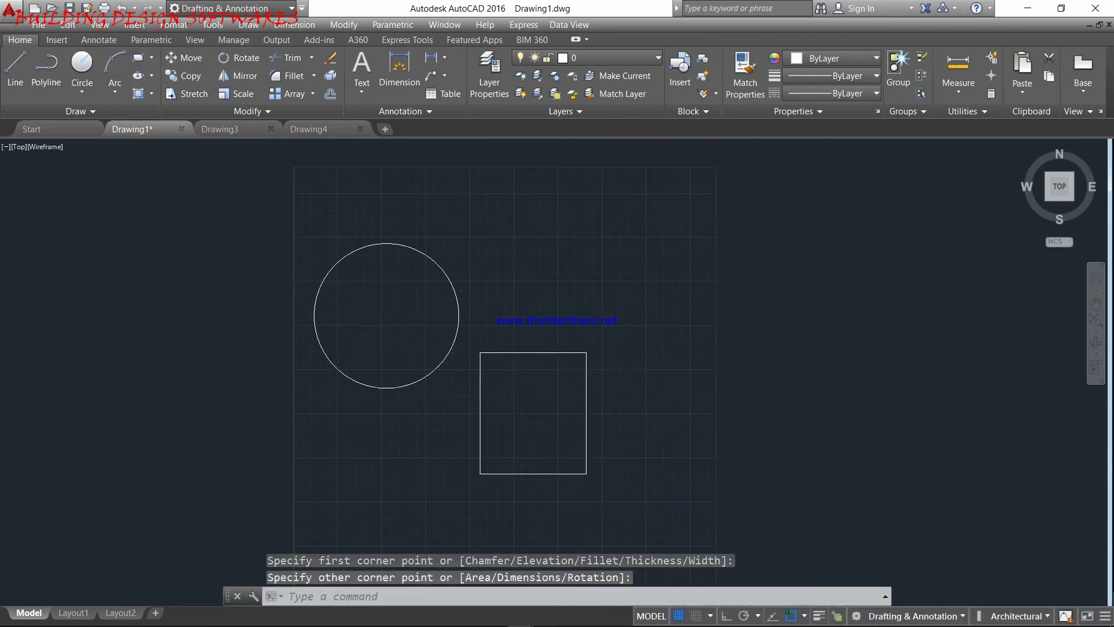
- Draw an open three-segment polyline outside the limits, to the left of the grid area
{"action": "scroll", "coordinate": [364, 314], "scroll_direction": "down", "scroll_amount": 5}
{"action": "middle_click_drag", "start_coordinate": [364, 314], "coordinate": [405, 325]}
{"action": "left_click", "coordinate": [49, 69]}
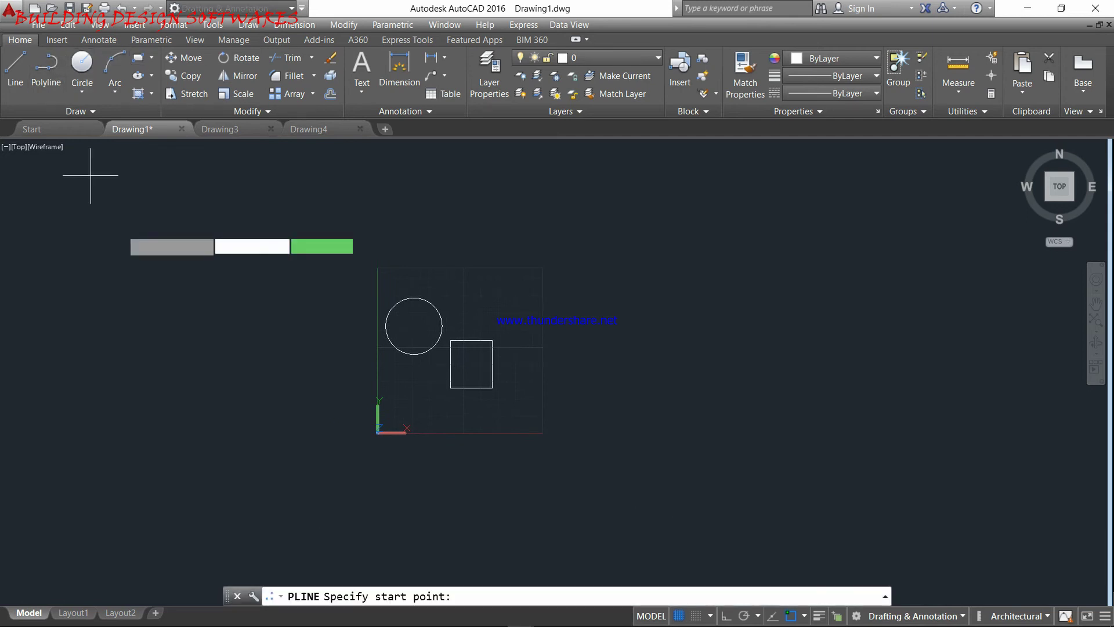
{"action": "left_click", "coordinate": [166, 286]}
{"action": "left_click", "coordinate": [313, 224]}
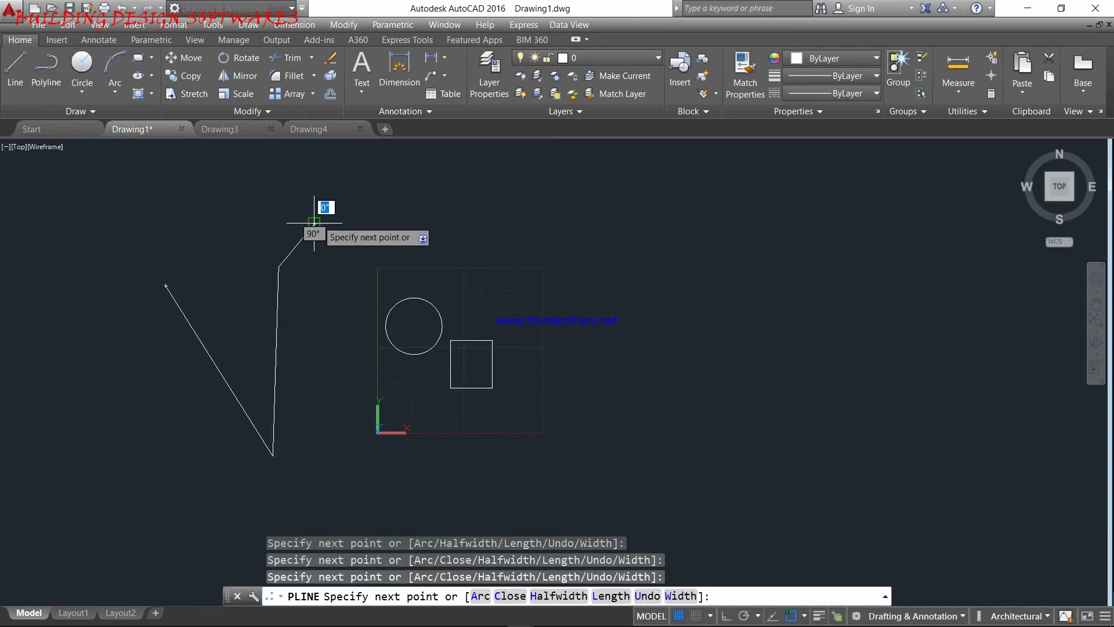
{"action": "key", "text": "Escape"}
- Draw a larger circle by center and radius outside the limits, to the right of the grid area
{"action": "type", "text": "c"}
{"action": "key", "text": "Return"}
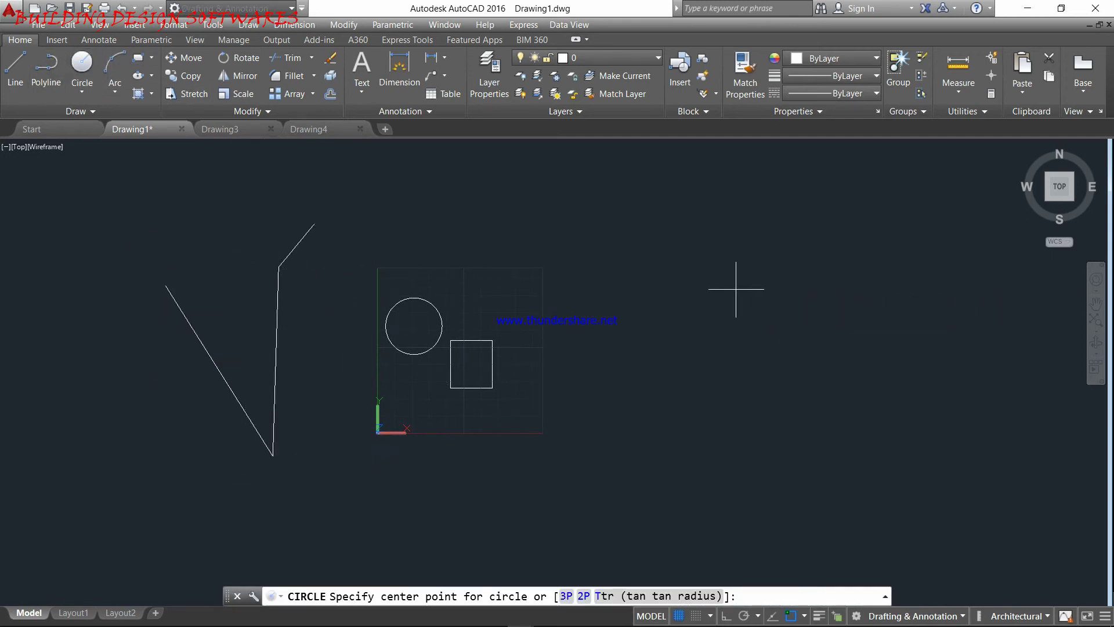
{"action": "left_click", "coordinate": [735, 289]}
{"action": "key", "text": "Escape"}
- Examine the shapes inside the grid area against those drawn outside the model space limits
{"action": "scroll", "coordinate": [509, 332], "scroll_direction": "up", "scroll_amount": 2}
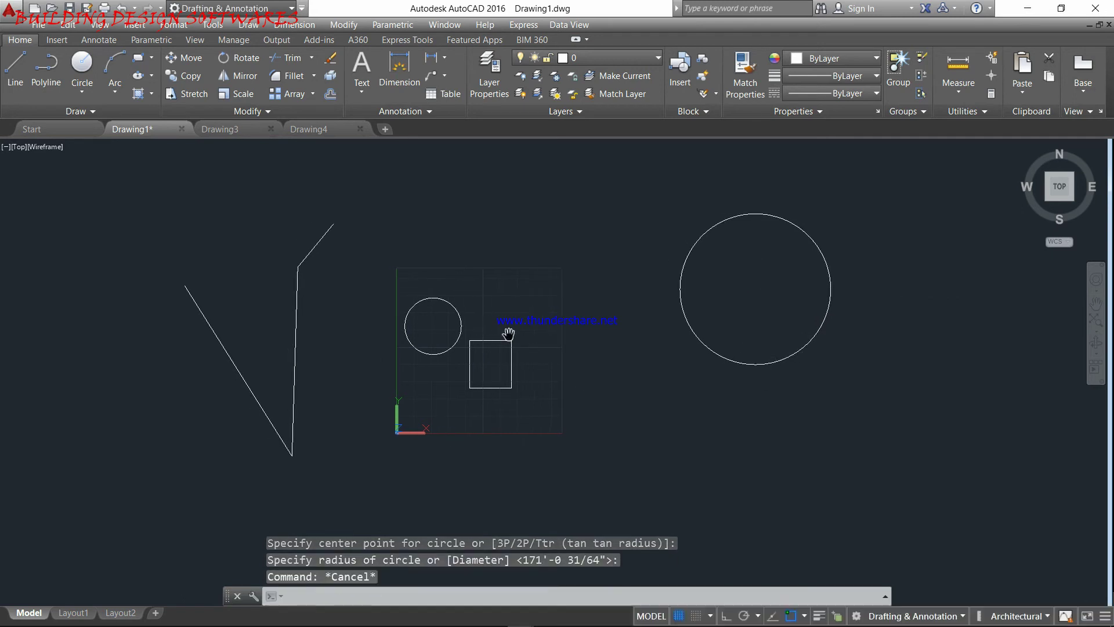
{"action": "scroll", "coordinate": [509, 331], "scroll_direction": "up", "scroll_amount": 2}
{"action": "middle_click_drag", "start_coordinate": [522, 328], "coordinate": [561, 319]}
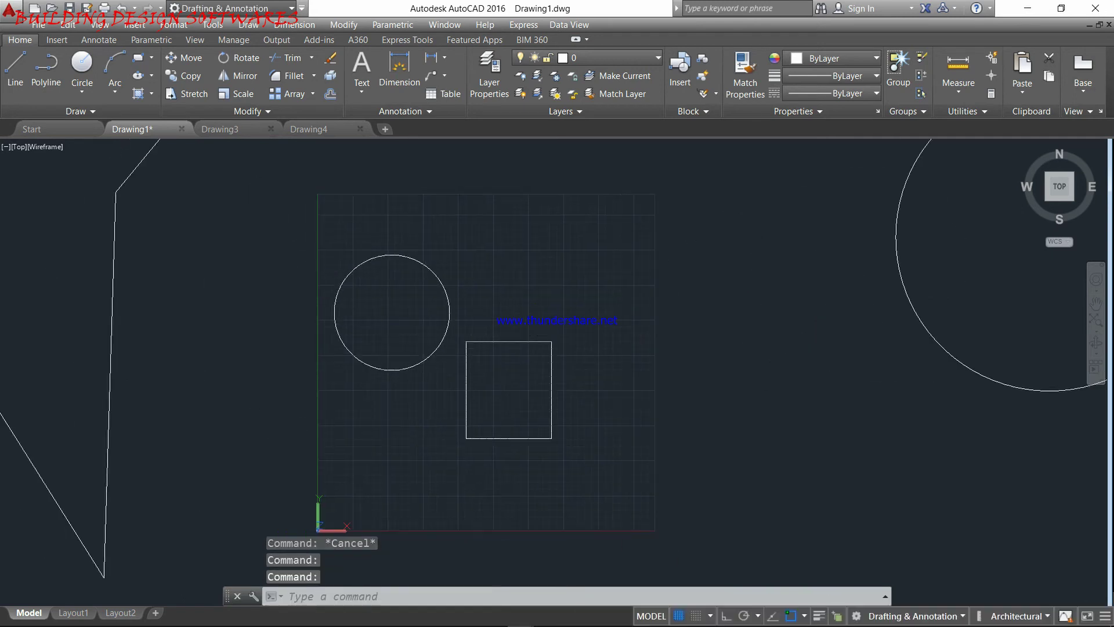
{"action": "scroll", "coordinate": [561, 319], "scroll_direction": "down", "scroll_amount": 3}
{"action": "scroll", "coordinate": [560, 319], "scroll_direction": "up", "scroll_amount": 2}
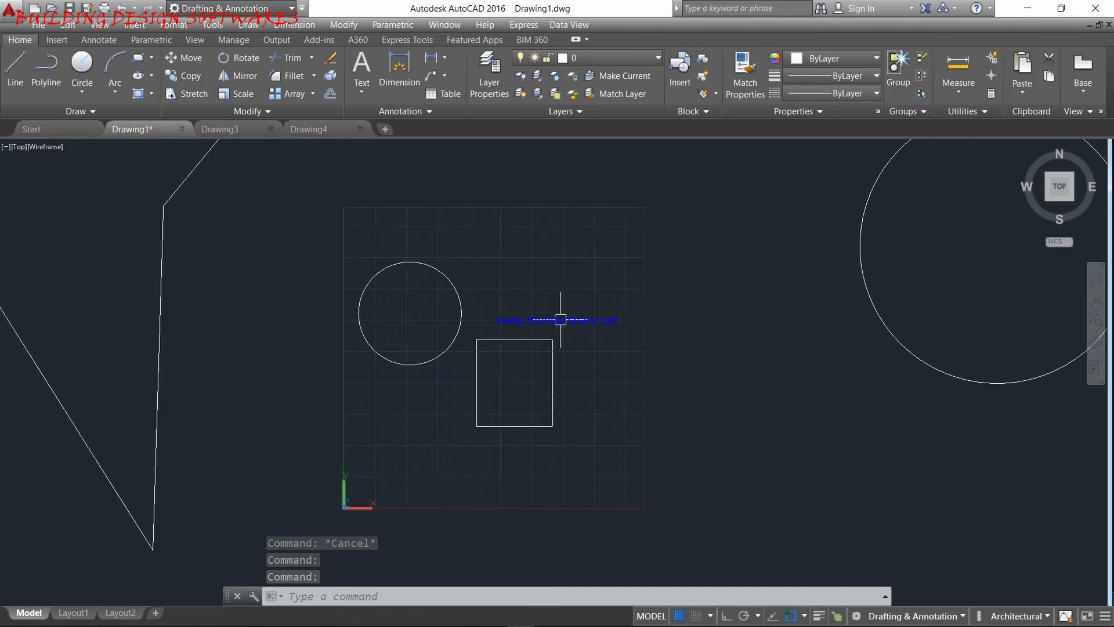
{"action": "scroll", "coordinate": [546, 282], "scroll_direction": "down", "scroll_amount": 2}
{"action": "middle_click_drag", "start_coordinate": [547, 283], "coordinate": [533, 322]}
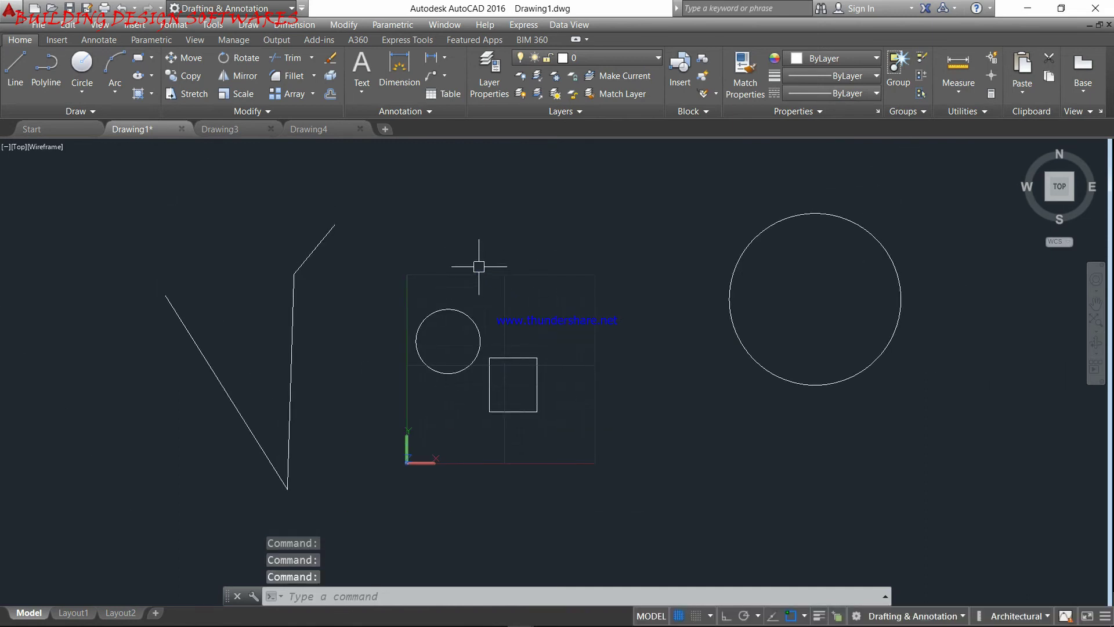
{"action": "scroll", "coordinate": [551, 312], "scroll_direction": "down", "scroll_amount": 5}
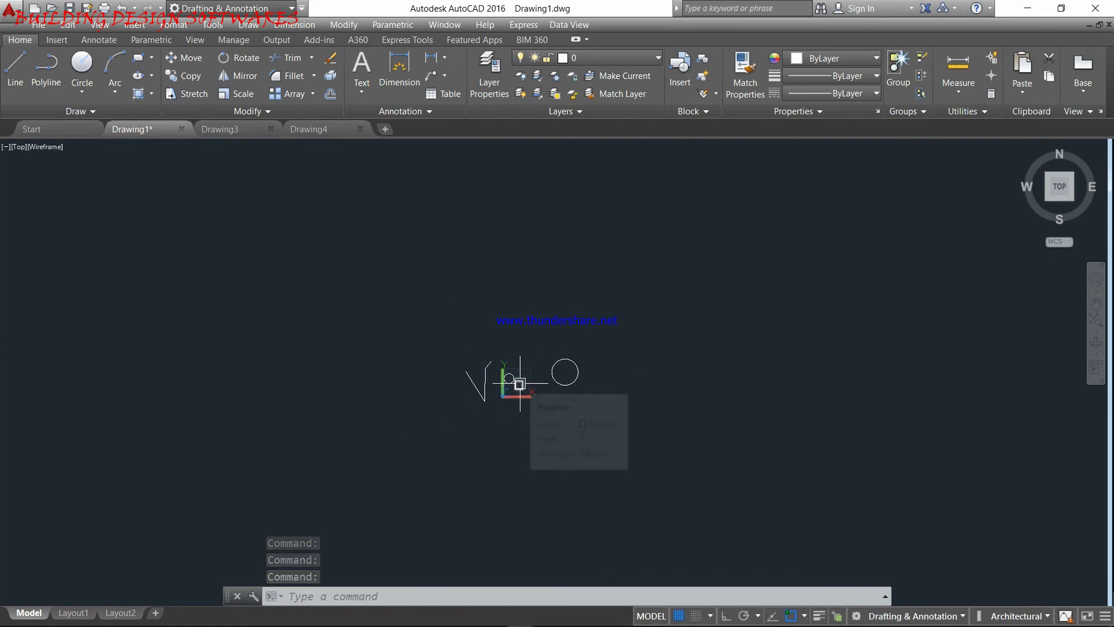
{"action": "scroll", "coordinate": [519, 384], "scroll_direction": "up", "scroll_amount": 3}
{"action": "scroll", "coordinate": [522, 383], "scroll_direction": "up", "scroll_amount": 6}
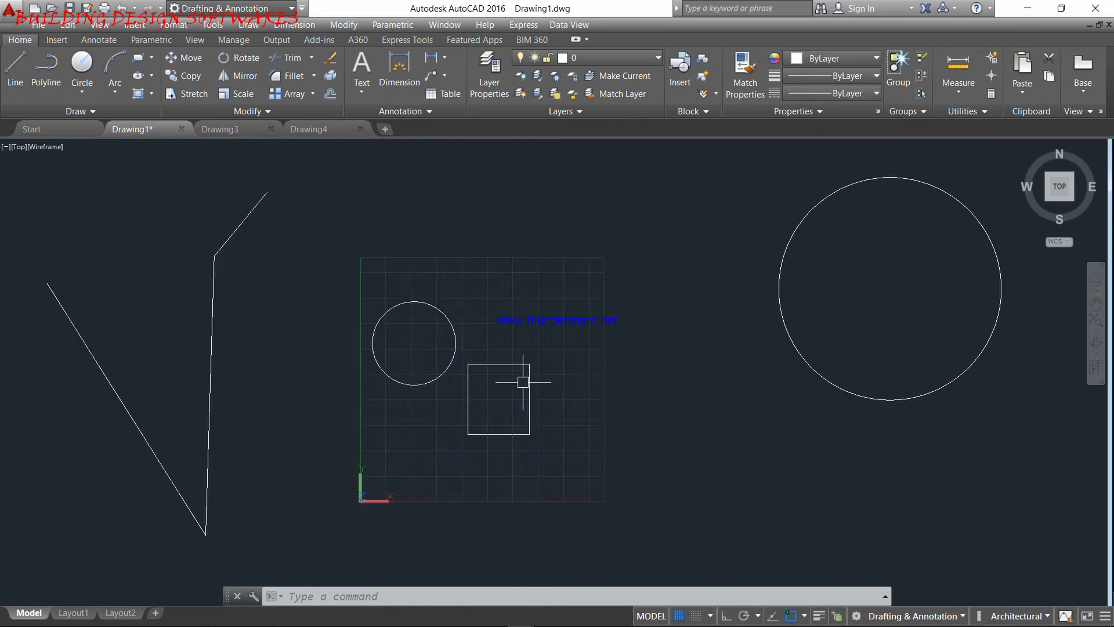
{"action": "scroll", "coordinate": [614, 383], "scroll_direction": "down", "scroll_amount": 4}
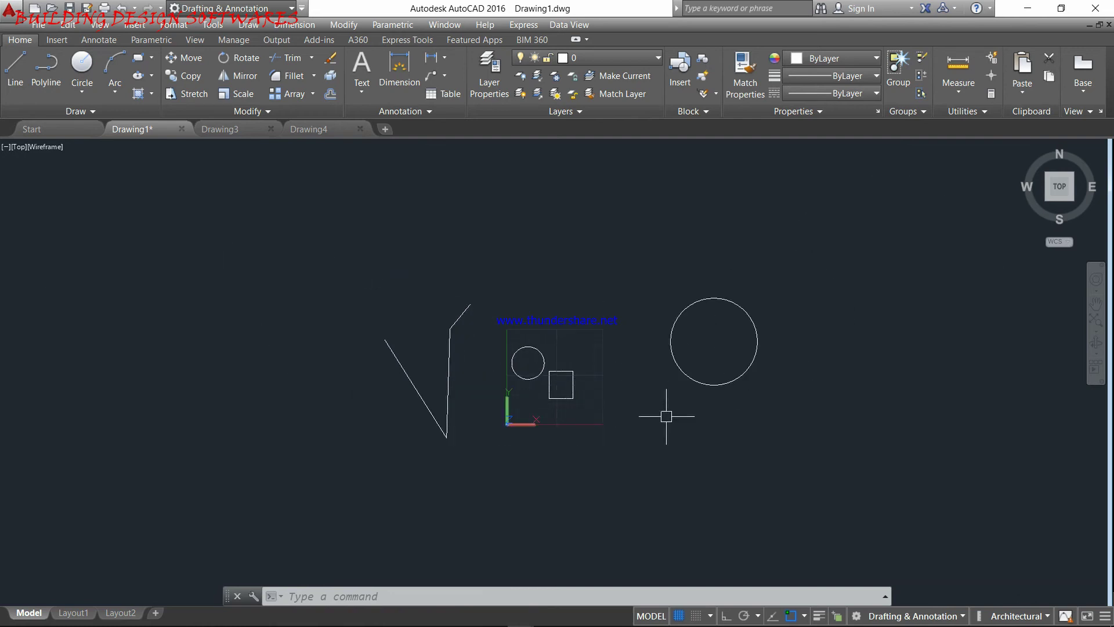
- Erase all the trial shapes: both circles, the rectangle and the polyline
{"action": "left_click", "coordinate": [846, 491]}
{"action": "left_click", "coordinate": [679, 429]}
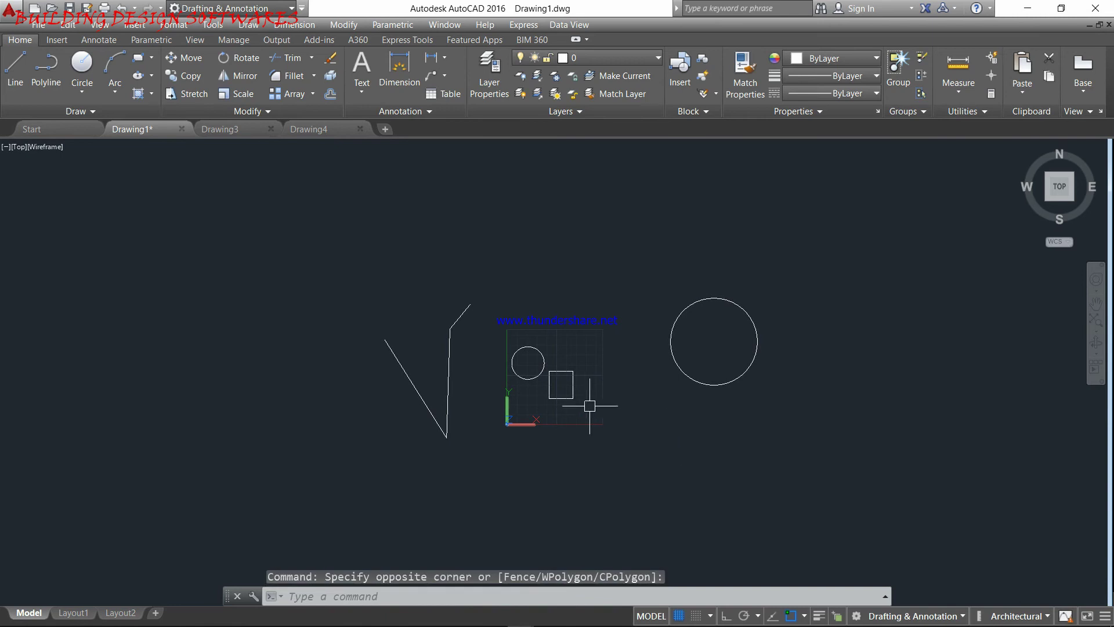
{"action": "scroll", "coordinate": [595, 401], "scroll_direction": "down", "scroll_amount": 1}
{"action": "left_click", "coordinate": [851, 493]}
{"action": "left_click", "coordinate": [324, 306]}
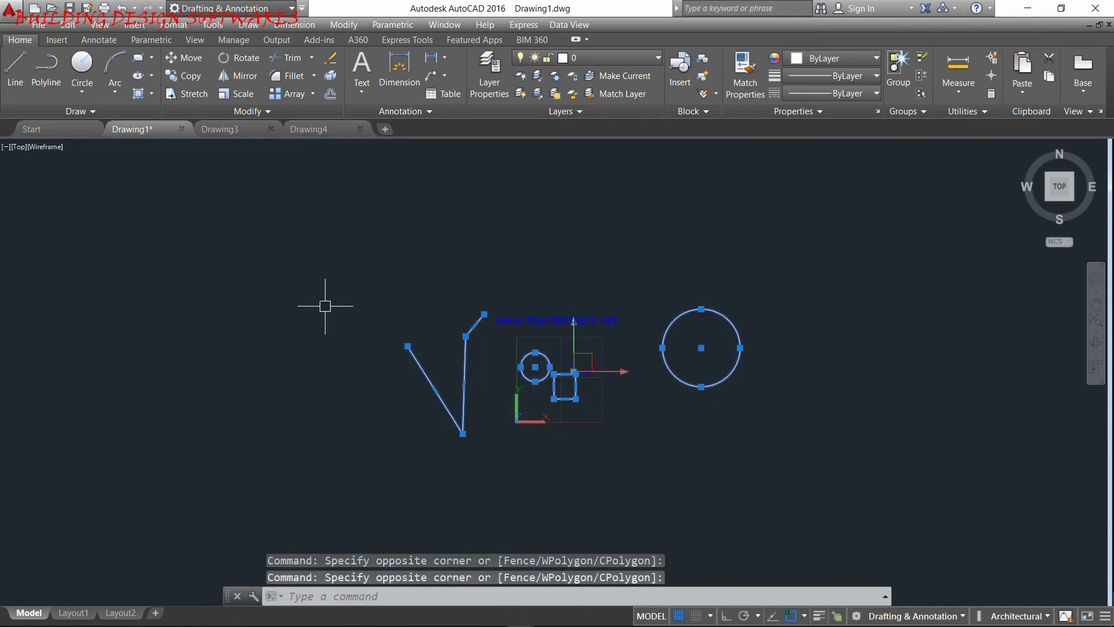
{"action": "key", "text": "Delete"}
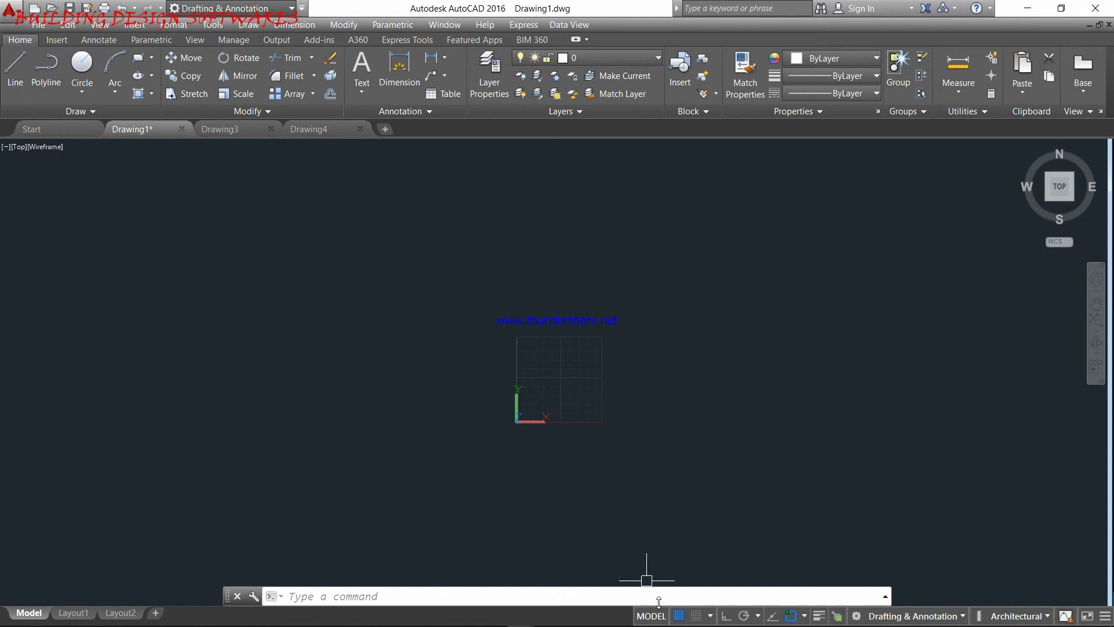
- View the Layout1 paper space and return to the grid area in model space
{"action": "left_click", "coordinate": [73, 612]}
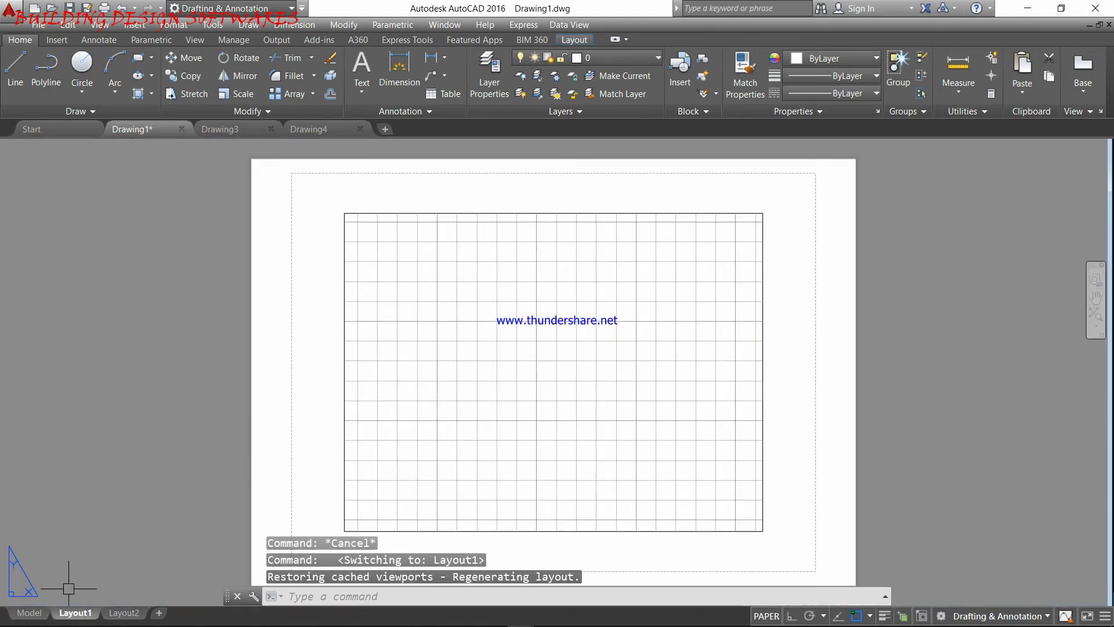
{"action": "left_click", "coordinate": [23, 612]}
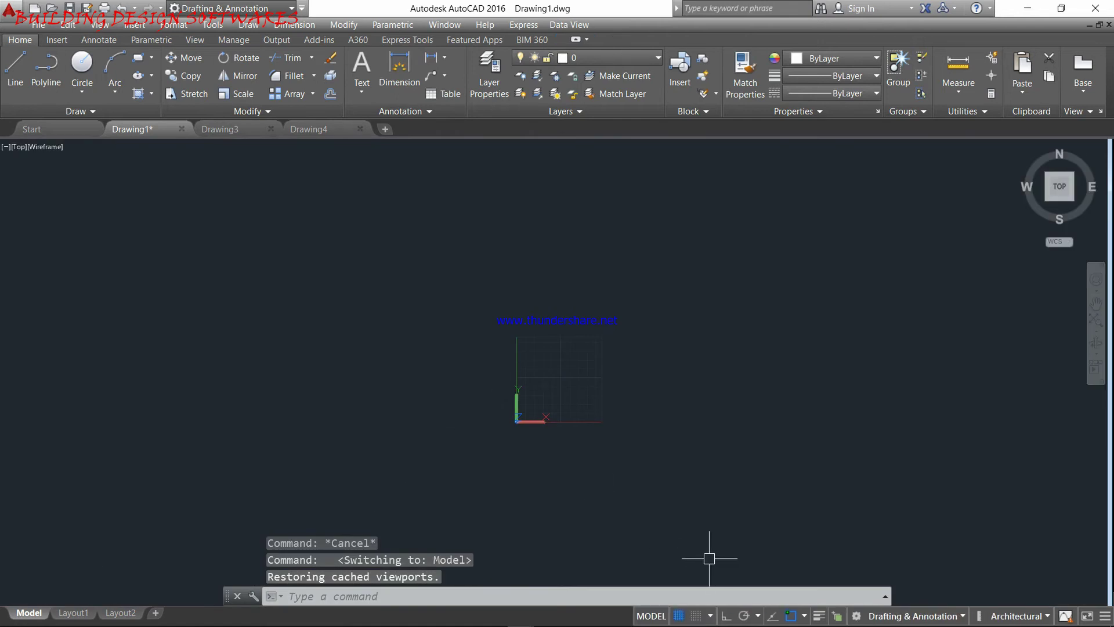
{"action": "scroll", "coordinate": [542, 355], "scroll_direction": "up", "scroll_amount": 3}
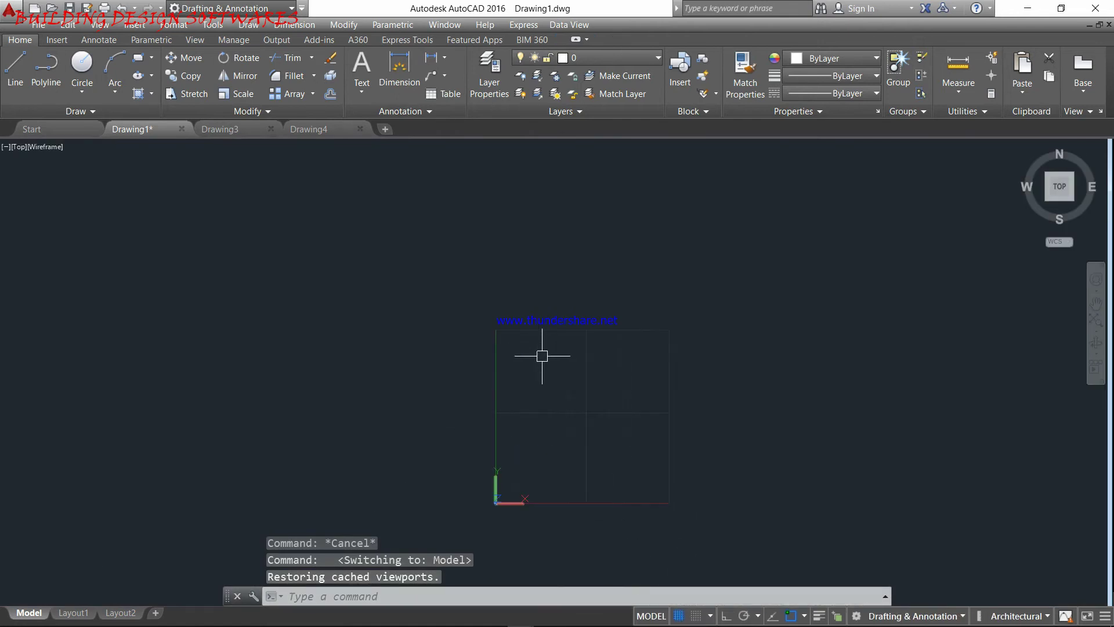
{"action": "scroll", "coordinate": [571, 396], "scroll_direction": "up", "scroll_amount": 4}
{"action": "middle_click_drag", "start_coordinate": [598, 423], "coordinate": [571, 327]}
{"action": "scroll", "coordinate": [604, 401], "scroll_direction": "up", "scroll_amount": 2}
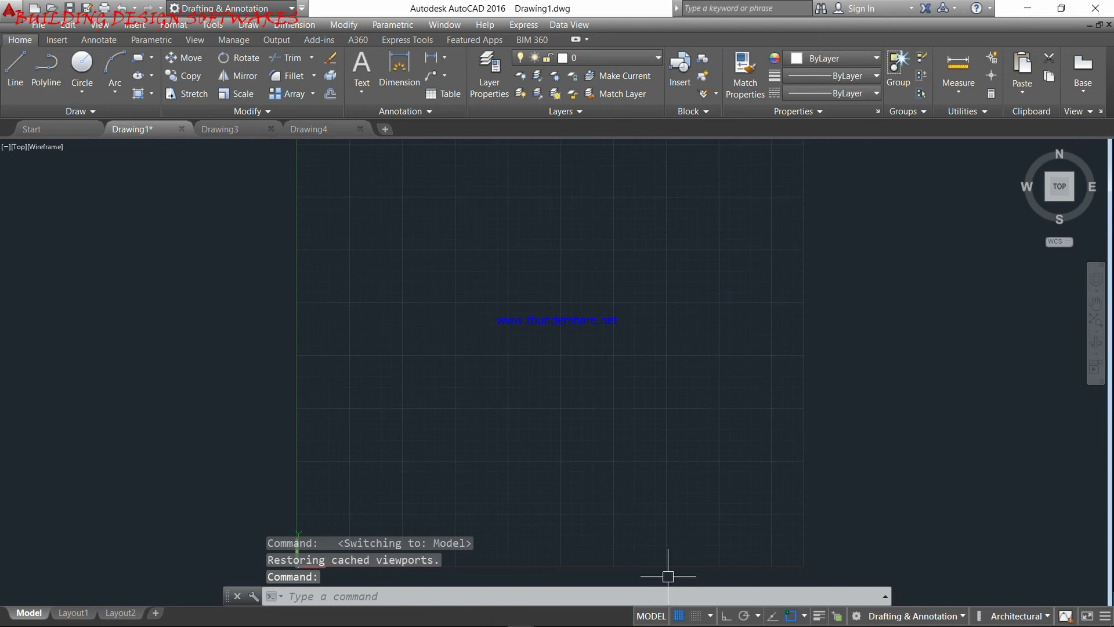
- Toggle the grid display off and back on, and turn off object snap
{"action": "left_click", "coordinate": [680, 615]}
{"action": "left_click", "coordinate": [680, 615]}
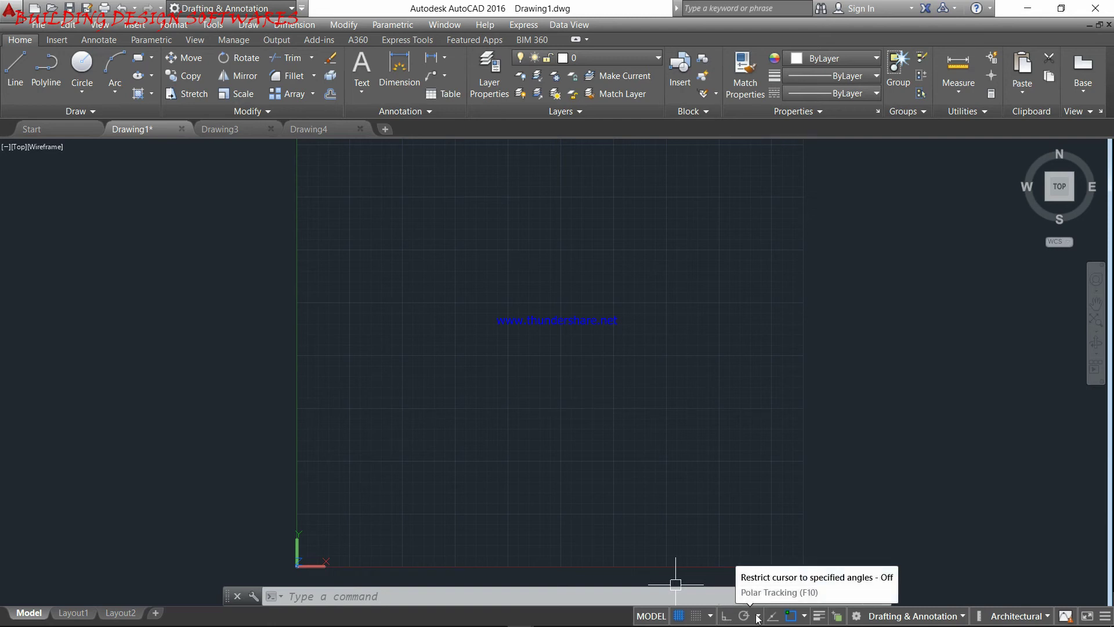
{"action": "left_click", "coordinate": [790, 615]}
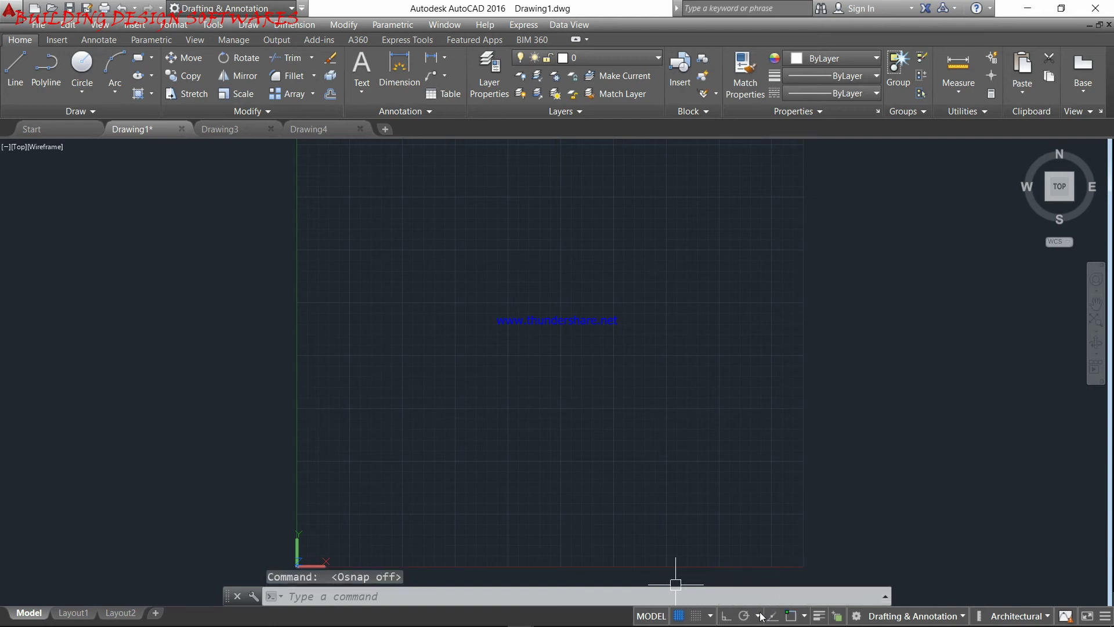
- Draw a single slightly slanted, nearly horizontal freehand line inside the grid with ortho mode off
{"action": "left_click", "coordinate": [725, 617]}
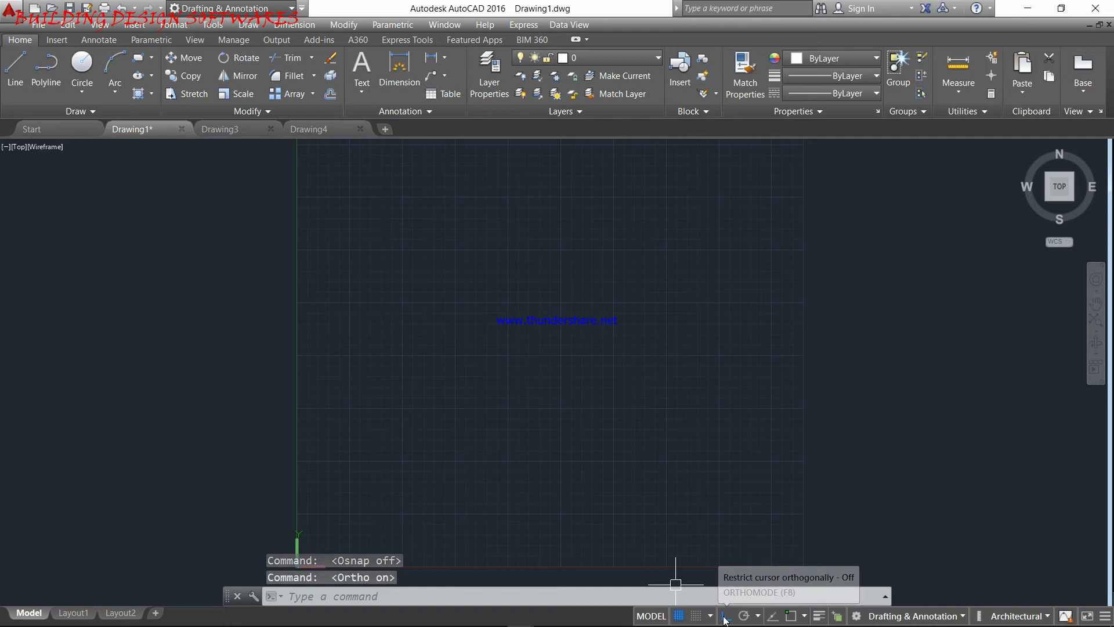
{"action": "left_click", "coordinate": [14, 76]}
{"action": "left_click", "coordinate": [728, 618]}
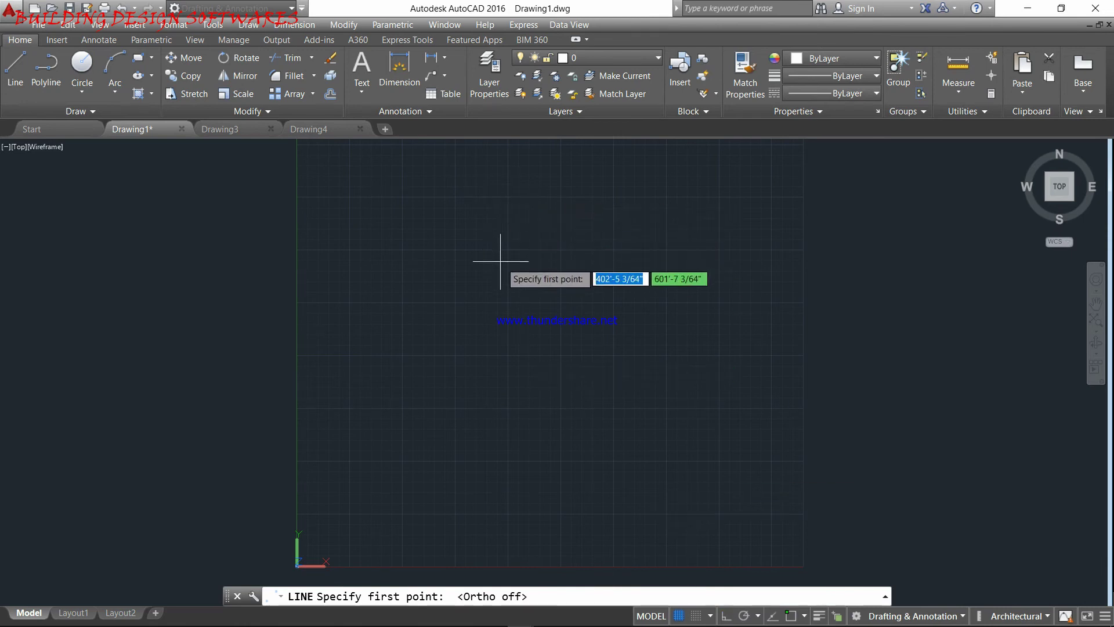
{"action": "left_click", "coordinate": [390, 279]}
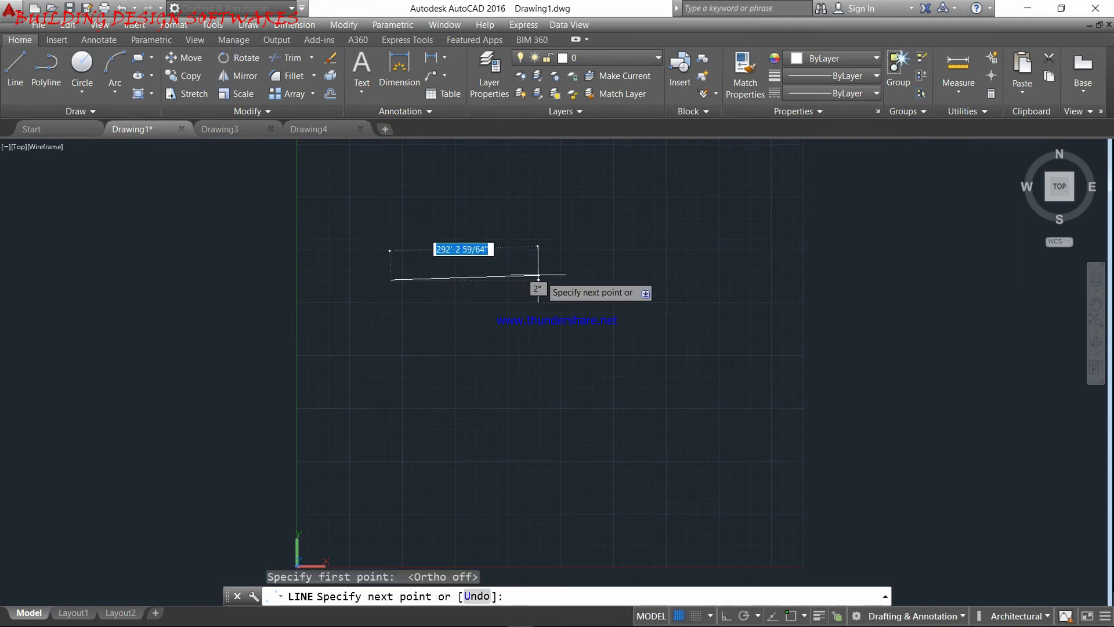
{"action": "scroll", "coordinate": [447, 275], "scroll_direction": "up", "scroll_amount": 3}
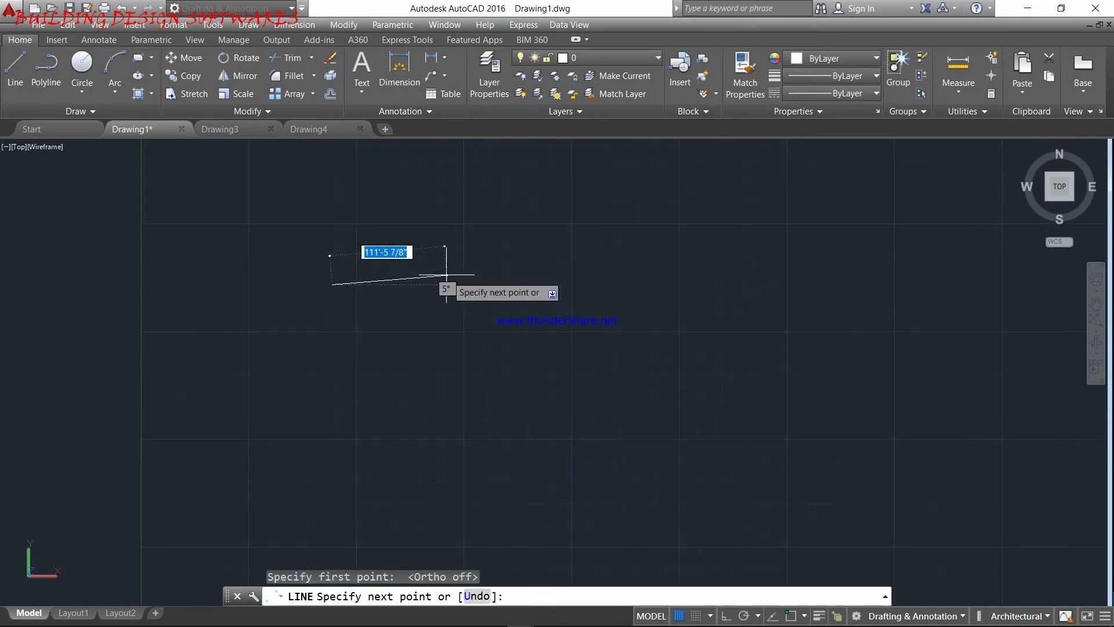
{"action": "left_click", "coordinate": [528, 281]}
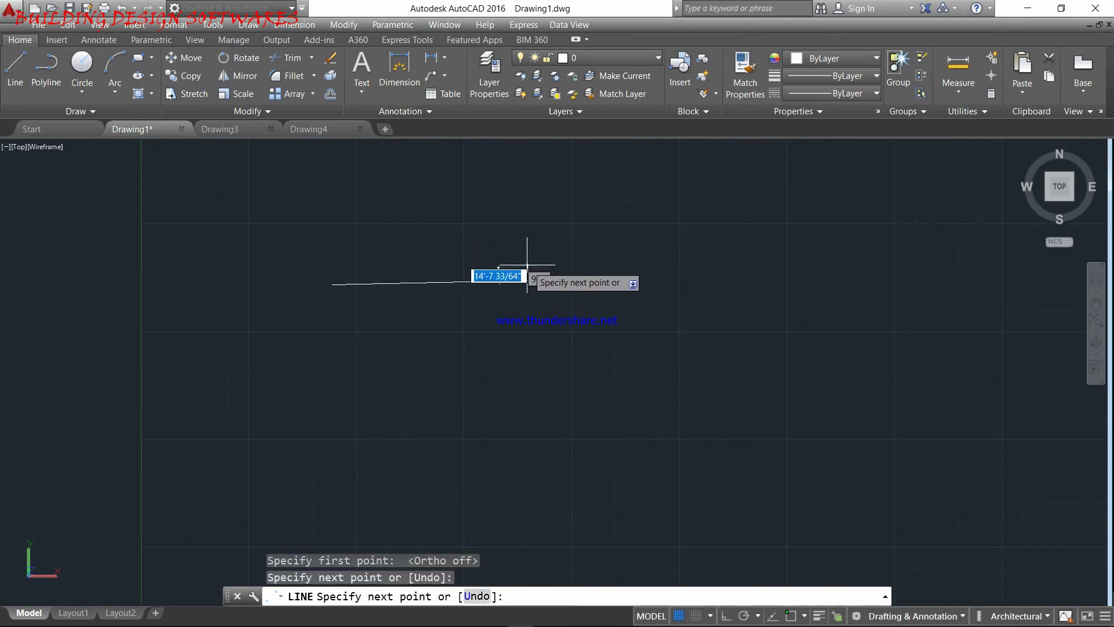
{"action": "key", "text": "Escape"}
- Draw a second nearly horizontal freehand line below and to the right of the first one
{"action": "key", "text": "Return"}
{"action": "left_click", "coordinate": [461, 390]}
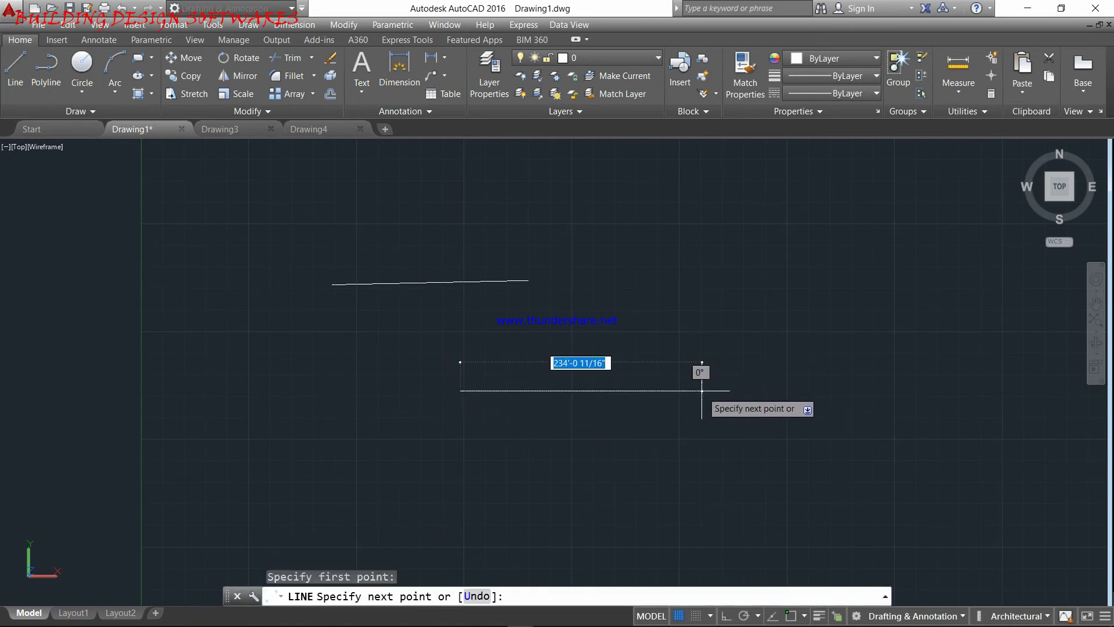
{"action": "left_click", "coordinate": [626, 388]}
{"action": "key", "text": "Escape"}
{"action": "scroll", "coordinate": [502, 399], "scroll_direction": "up", "scroll_amount": 2}
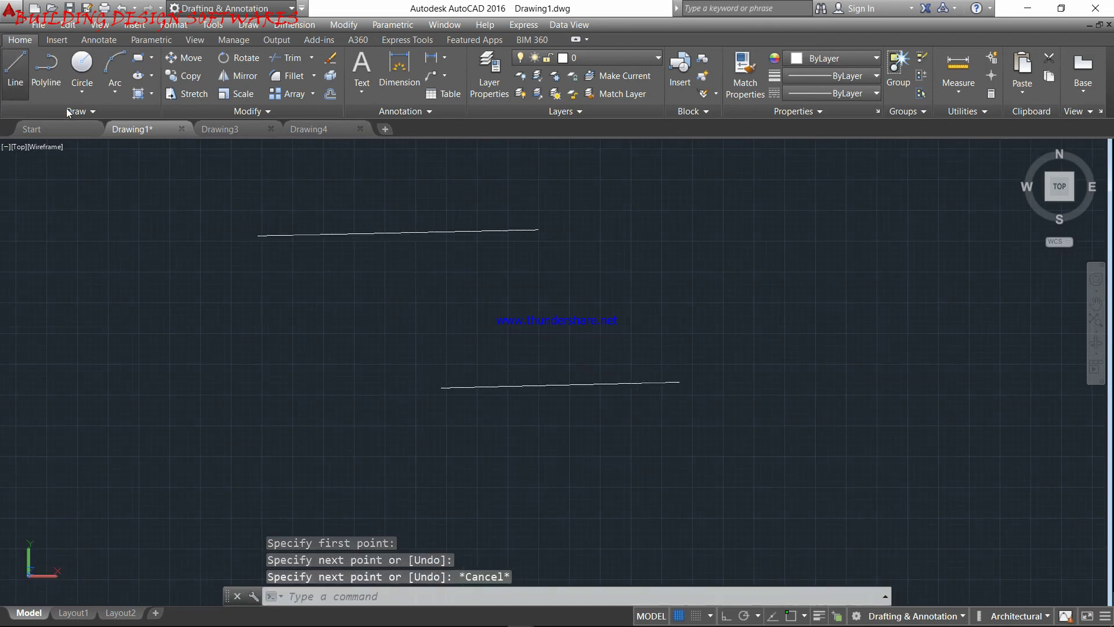
- Draw a nearly vertical freehand line to the right of the two slanted lines
{"action": "left_click", "coordinate": [15, 67]}
{"action": "left_click", "coordinate": [771, 254]}
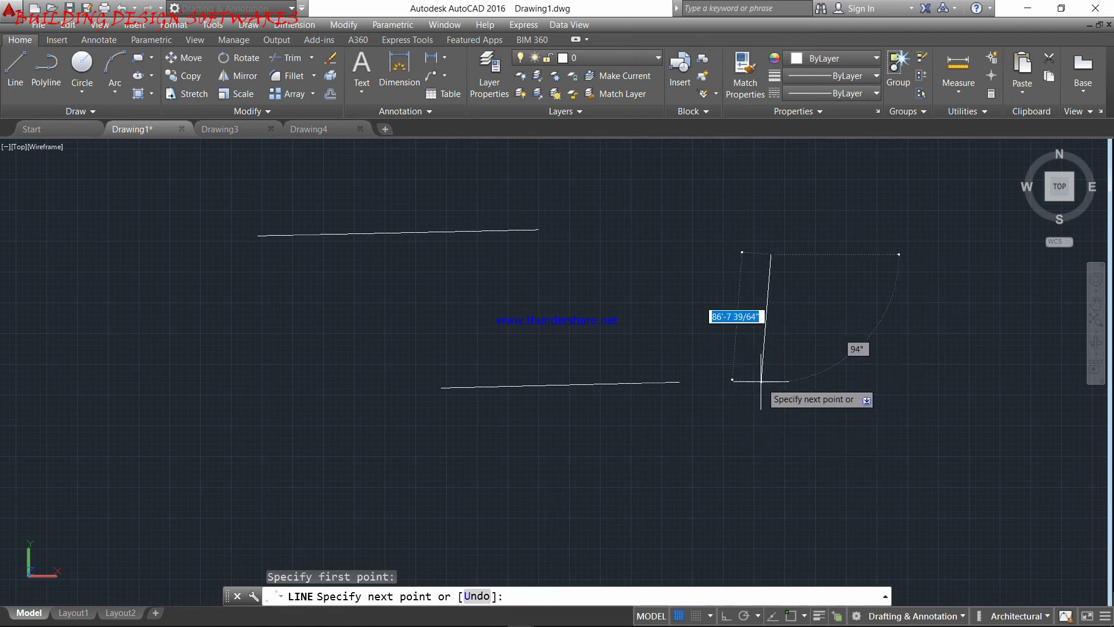
{"action": "left_click", "coordinate": [769, 398]}
{"action": "key", "text": "Escape"}
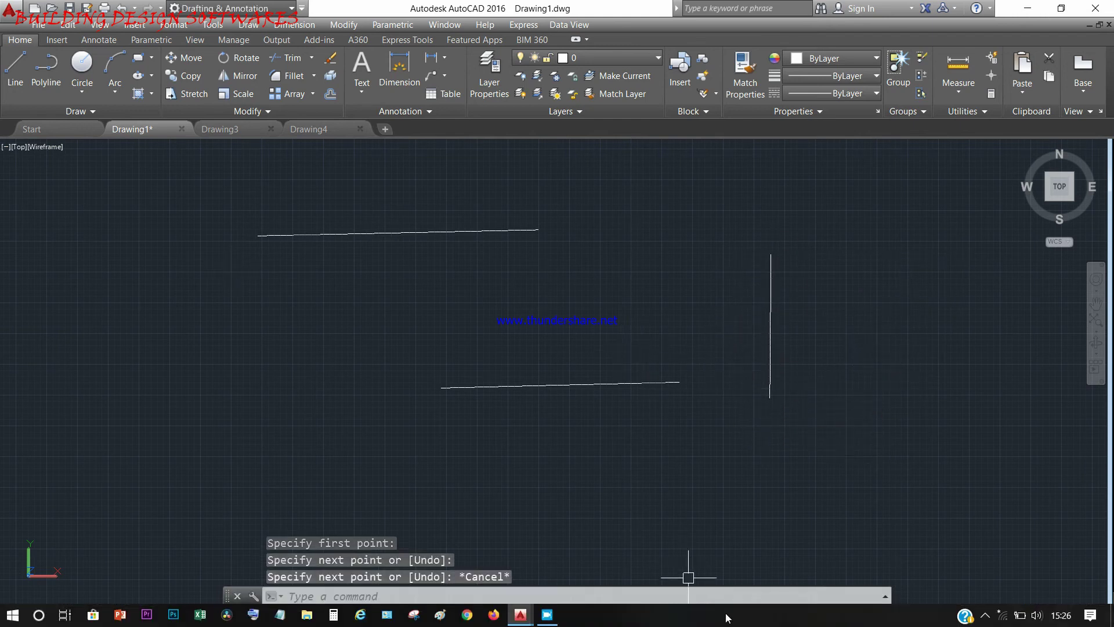
- Turn ortho mode on and draw a stepped line below the trial lines: horizontal, straight down, and horizontal to the right
{"action": "left_click", "coordinate": [727, 616]}
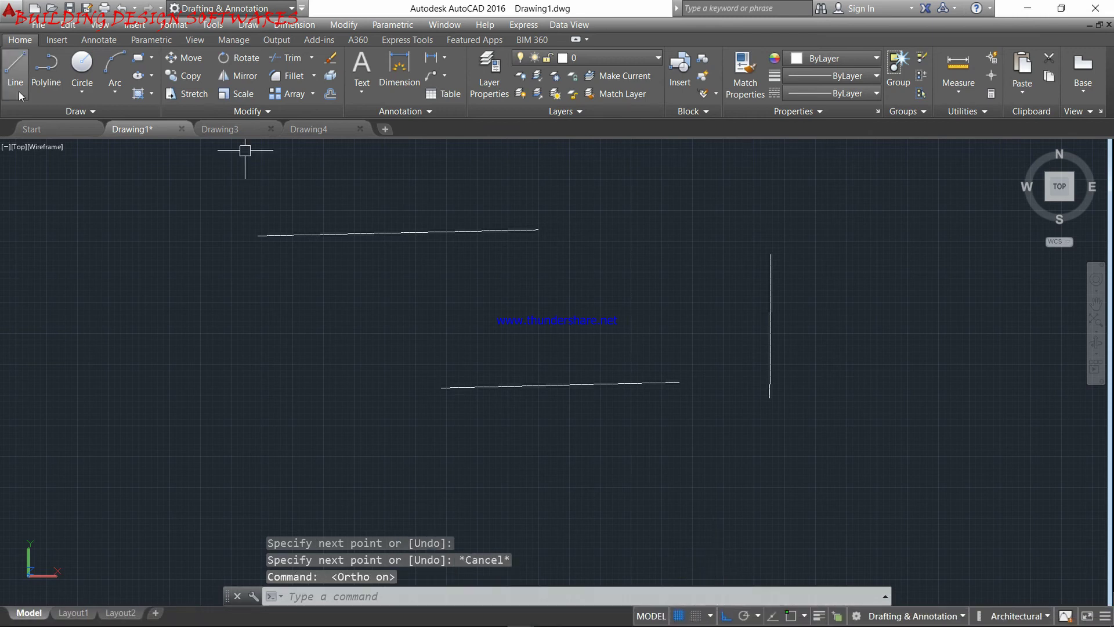
{"action": "left_click", "coordinate": [15, 67]}
{"action": "left_click", "coordinate": [473, 490]}
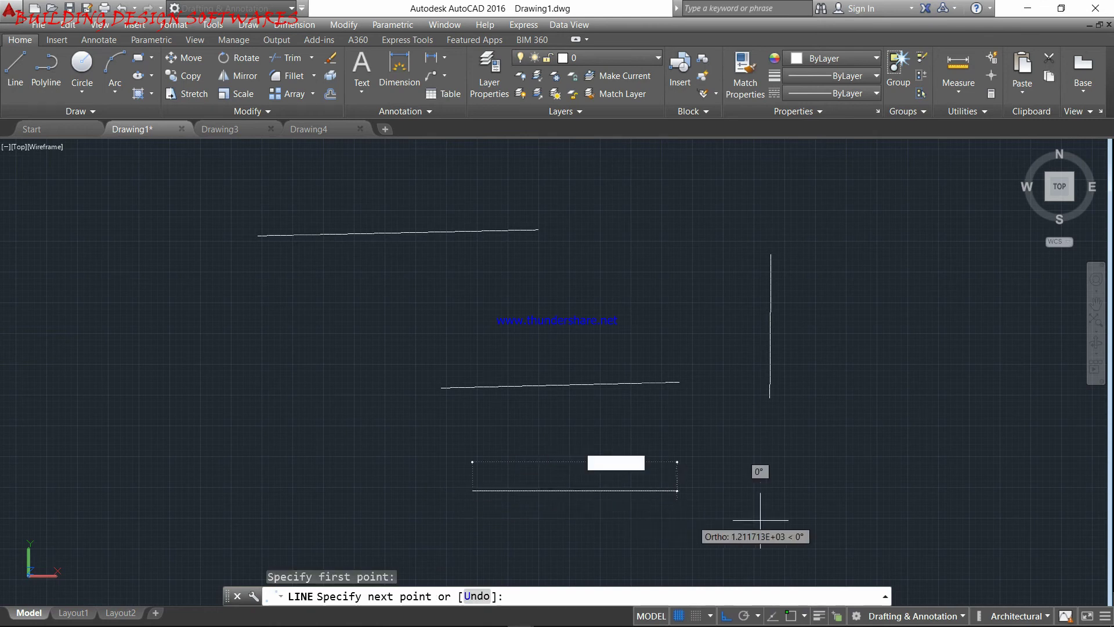
{"action": "middle_click_drag", "start_coordinate": [801, 504], "coordinate": [775, 325]}
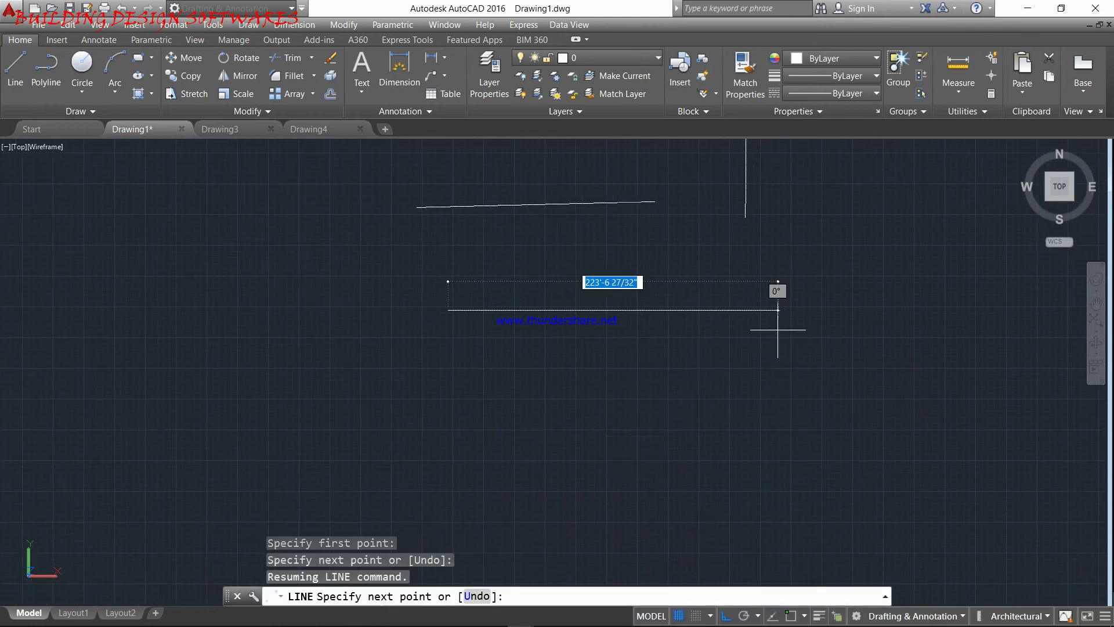
{"action": "left_click", "coordinate": [777, 310]}
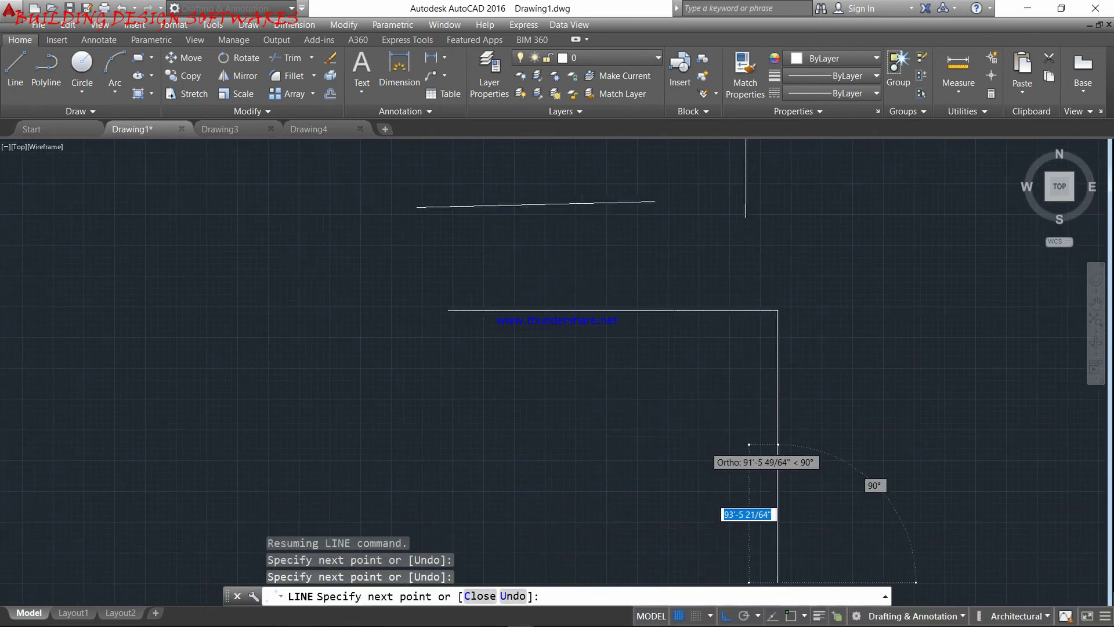
{"action": "scroll", "coordinate": [725, 444], "scroll_direction": "down", "scroll_amount": 4}
{"action": "left_click", "coordinate": [733, 497]}
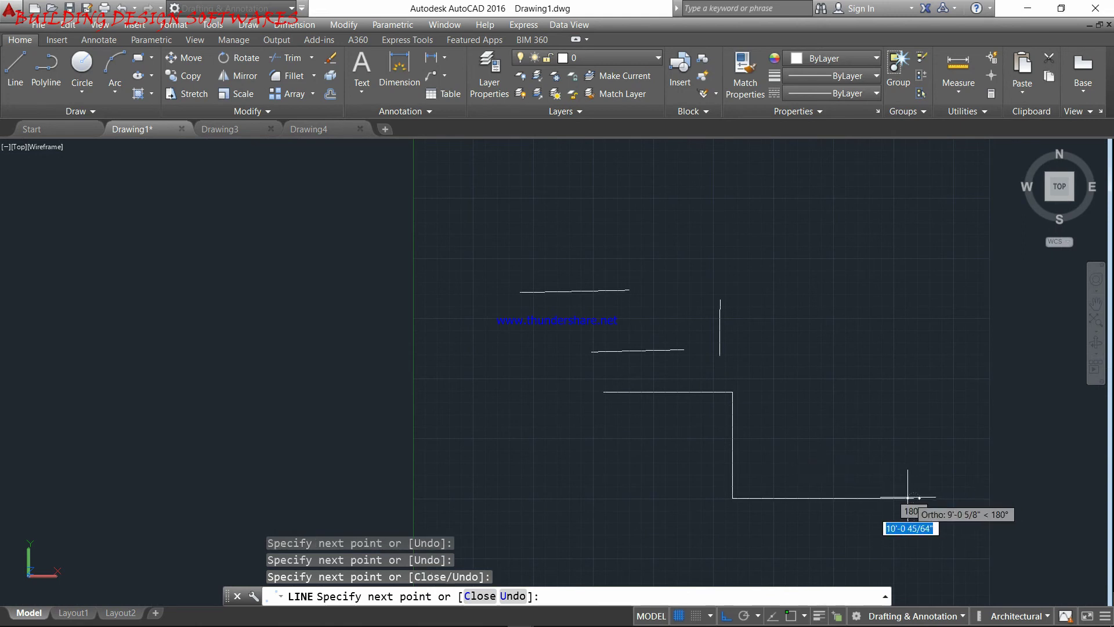
{"action": "key", "text": "Escape"}
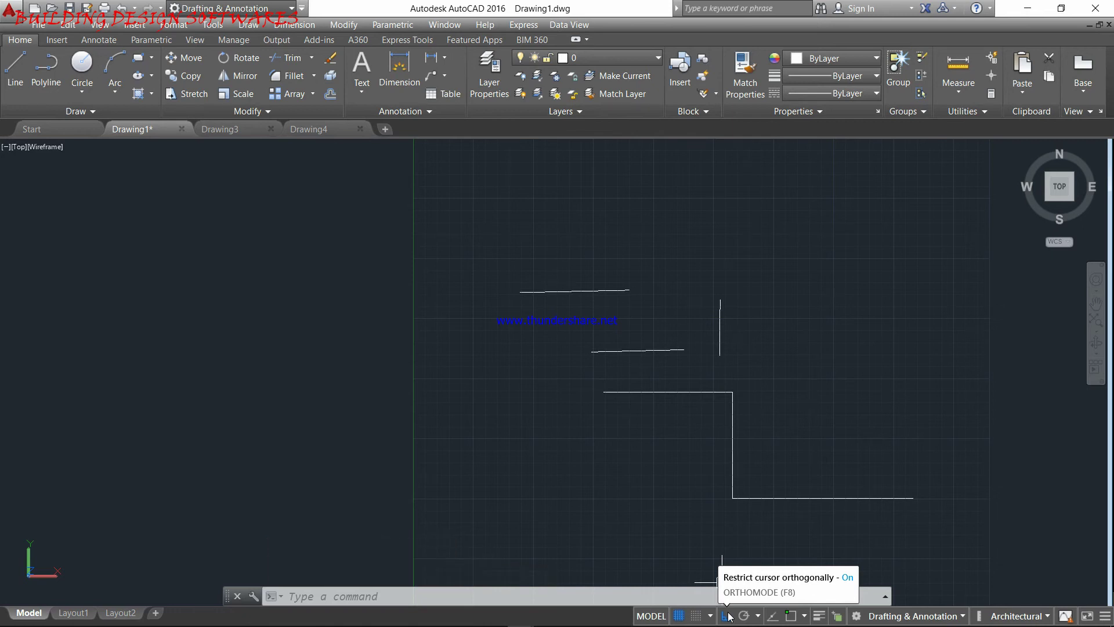
- Start an orthogonal line chain inside the grid, running straight up past its upper edge and horizontally to the right
{"action": "middle_click_drag", "start_coordinate": [580, 368], "coordinate": [430, 410]}
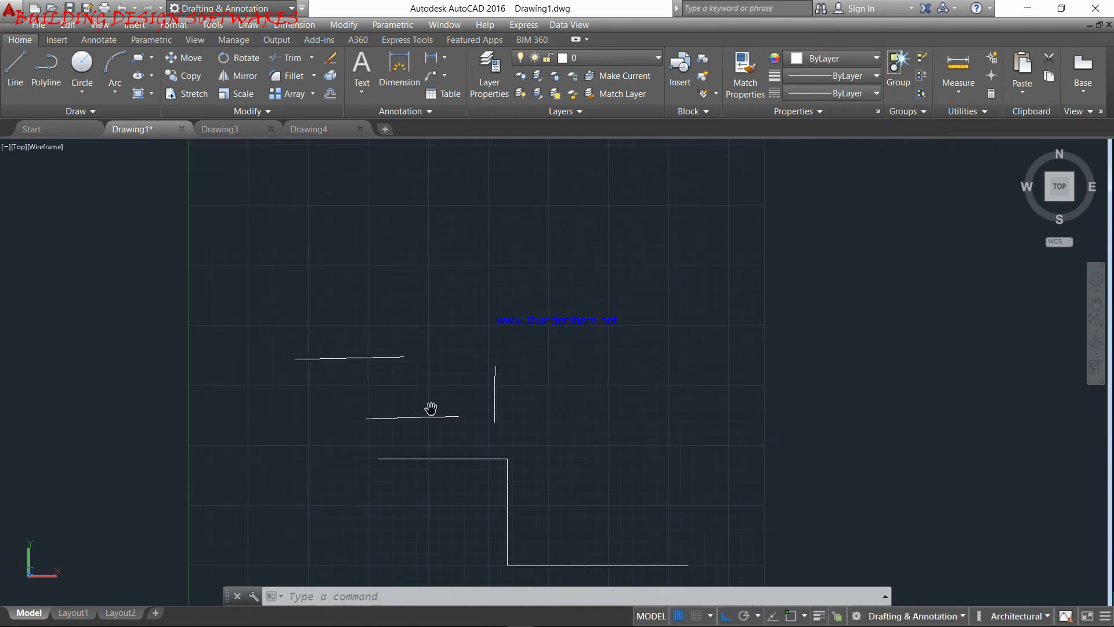
{"action": "left_click", "coordinate": [10, 59]}
{"action": "left_click", "coordinate": [653, 385]}
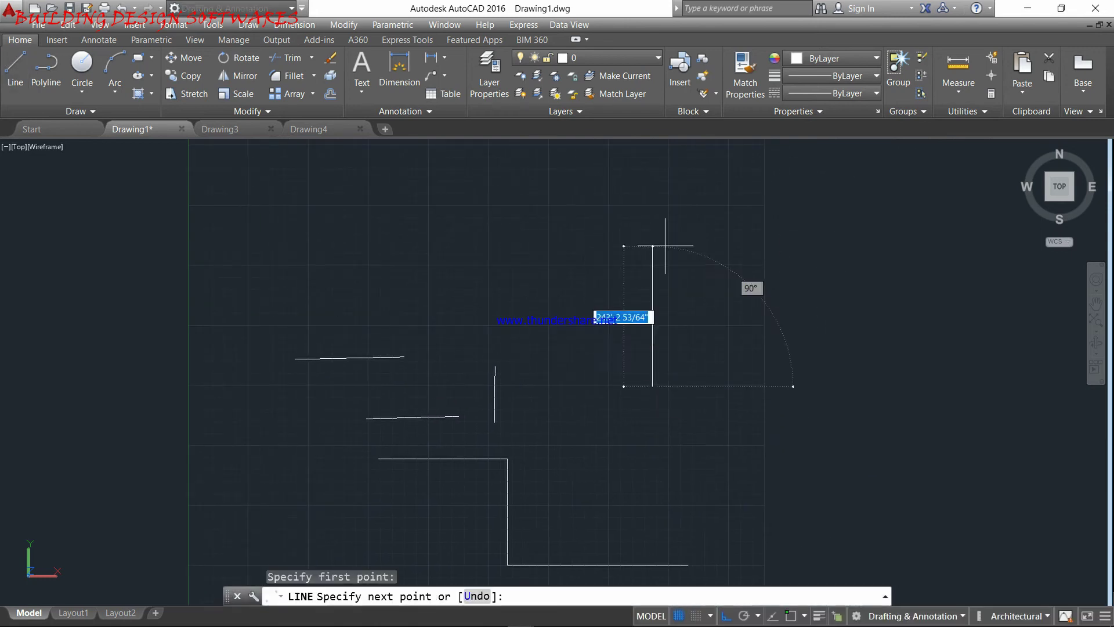
{"action": "scroll", "coordinate": [639, 273], "scroll_direction": "down", "scroll_amount": 5}
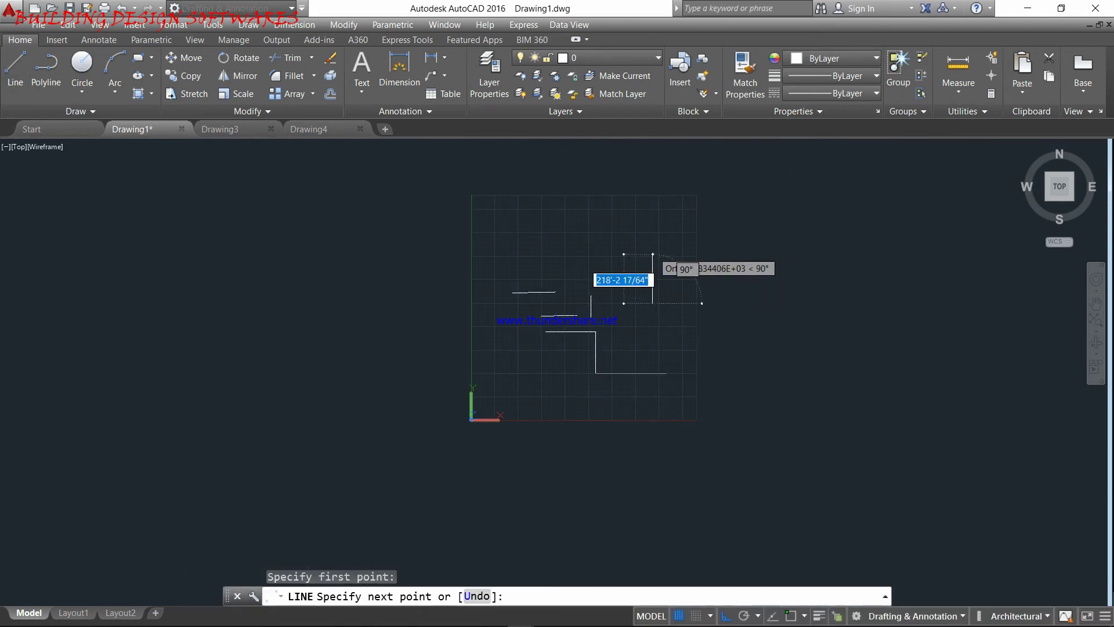
{"action": "scroll", "coordinate": [641, 318], "scroll_direction": "up", "scroll_amount": 2}
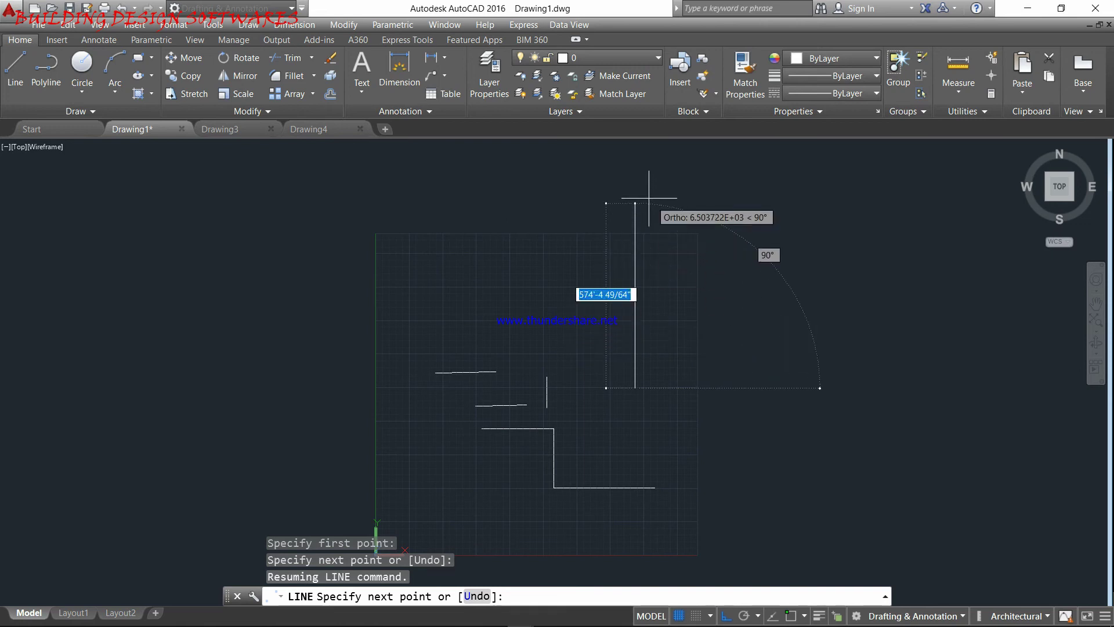
{"action": "left_click", "coordinate": [642, 178]}
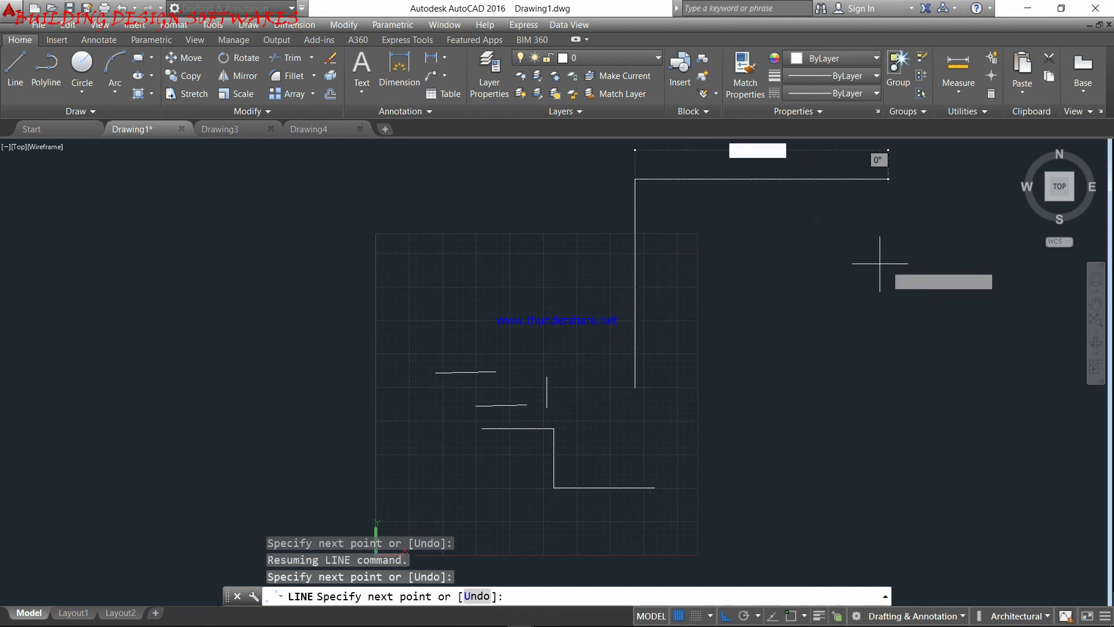
{"action": "left_click", "coordinate": [877, 179]}
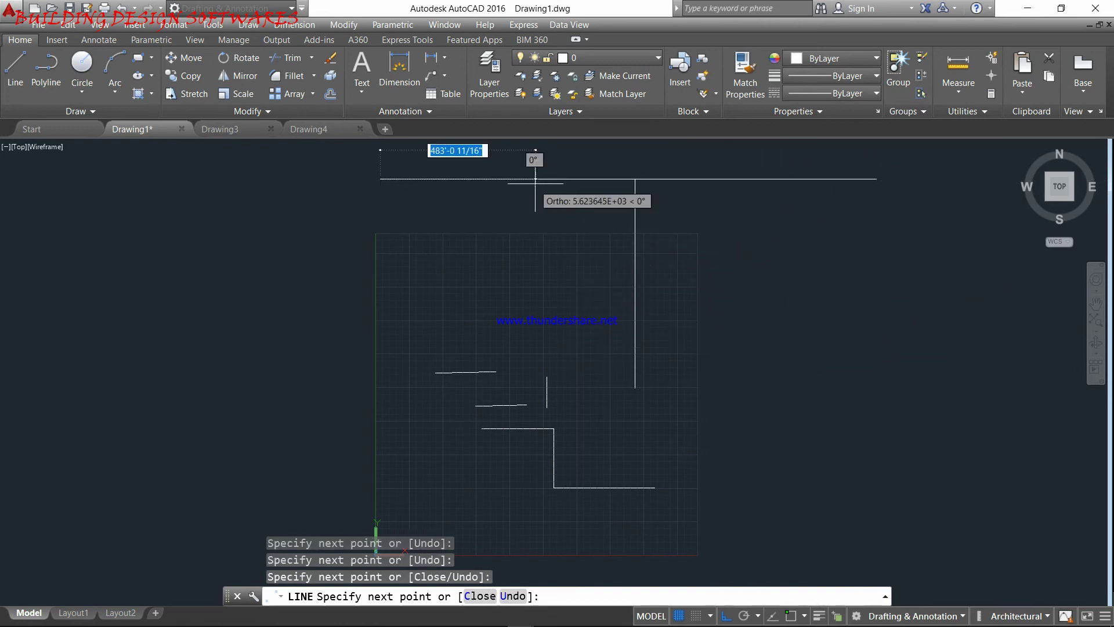
- Continue the orthogonal chain back to the left, up, left and down outside the grid, and end the line
{"action": "middle_click_drag", "start_coordinate": [535, 163], "coordinate": [535, 373]}
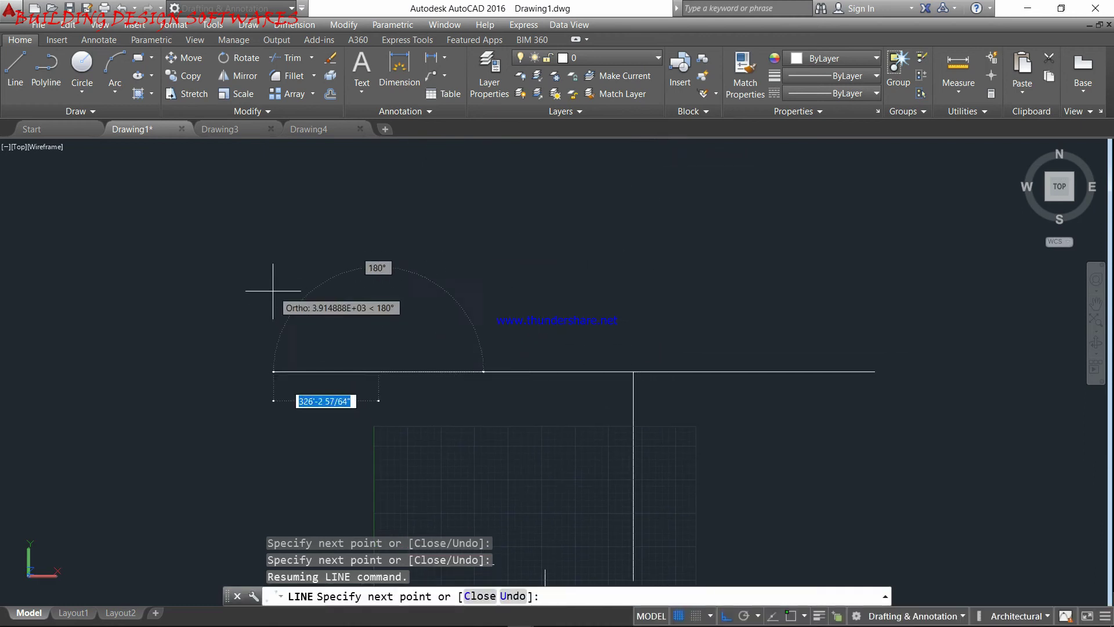
{"action": "left_click", "coordinate": [288, 211]}
{"action": "left_click", "coordinate": [219, 286]}
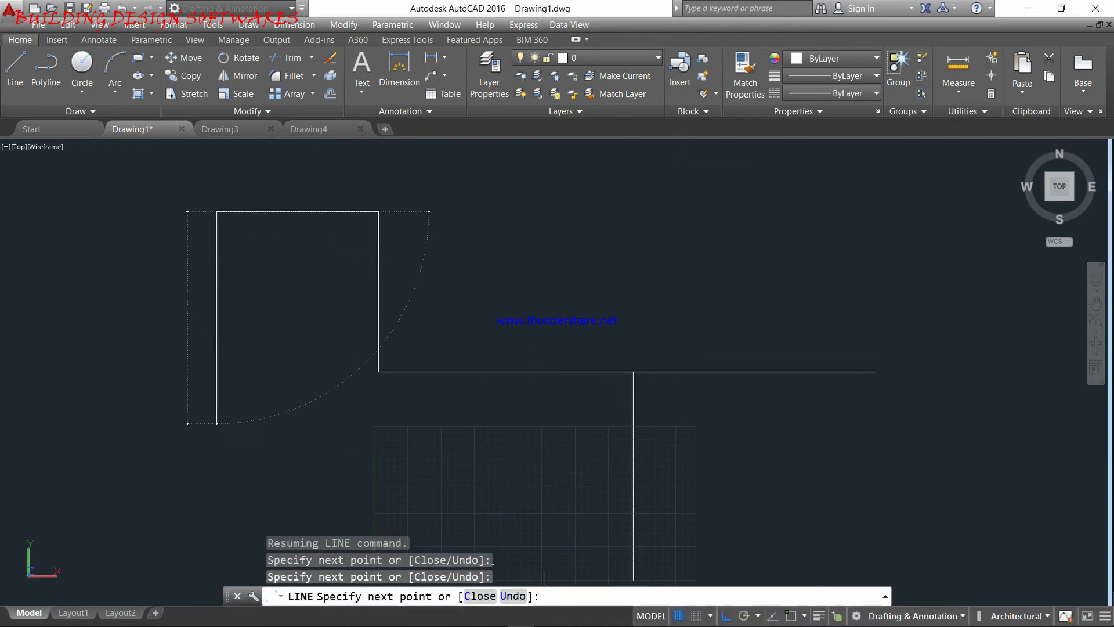
{"action": "left_click", "coordinate": [227, 424]}
{"action": "key", "text": "Escape"}
{"action": "scroll", "coordinate": [356, 356], "scroll_direction": "down", "scroll_amount": 4}
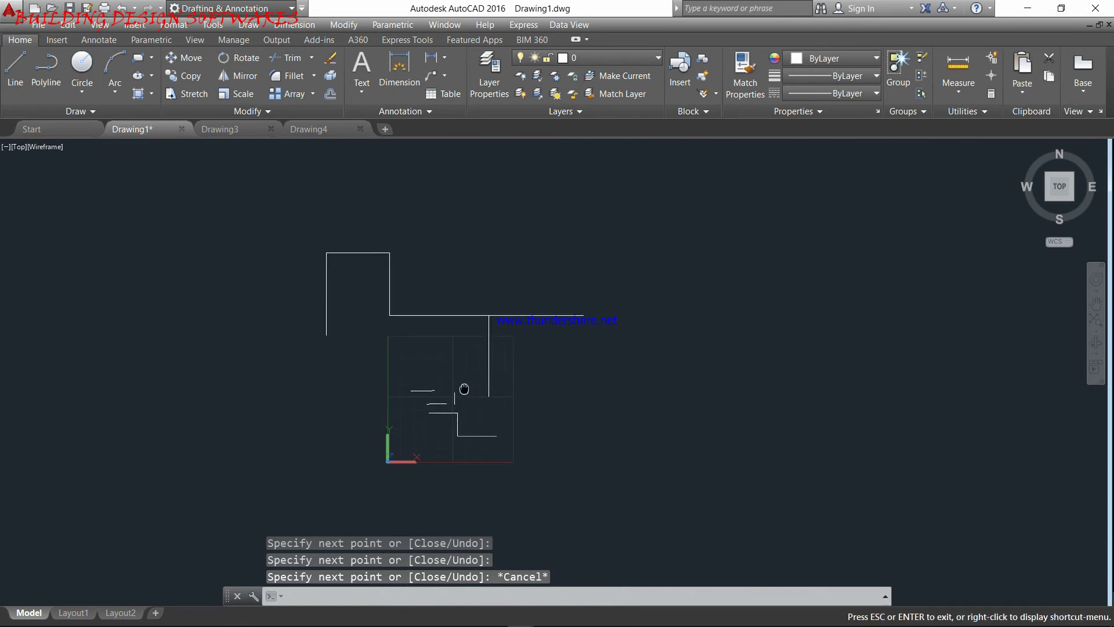
{"action": "scroll", "coordinate": [455, 405], "scroll_direction": "up", "scroll_amount": 2}
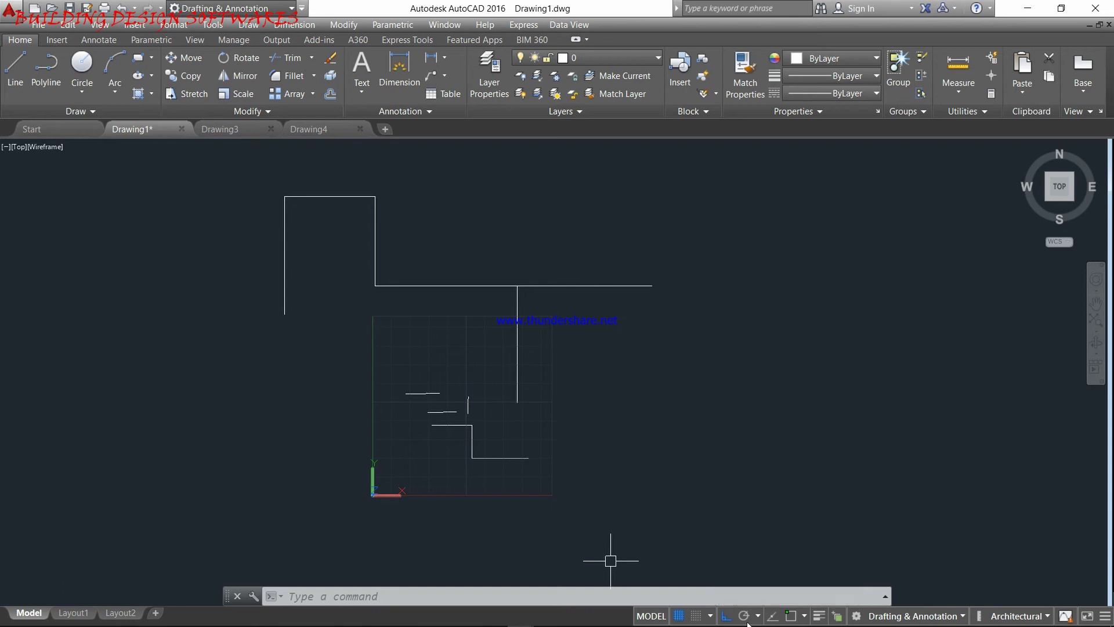
- In the status bar customization, switch the Model Space item off and back on, and Infer Constraints on and back off
{"action": "mouse_move", "coordinate": [748, 616]}
{"action": "left_click", "coordinate": [1104, 617]}
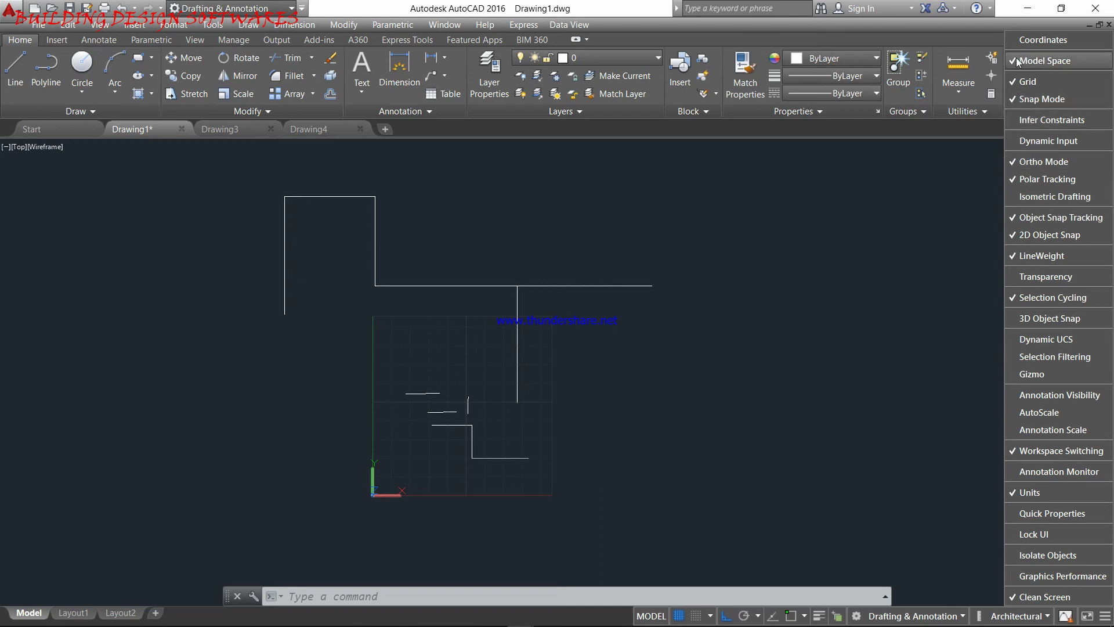
{"action": "left_click", "coordinate": [1039, 60]}
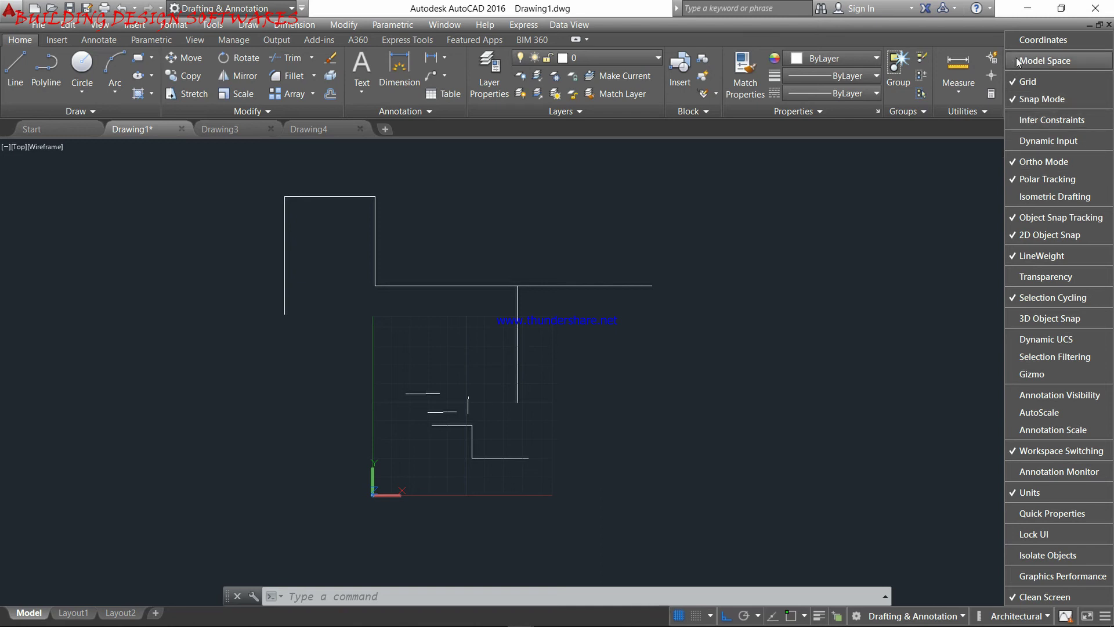
{"action": "left_click", "coordinate": [1018, 62]}
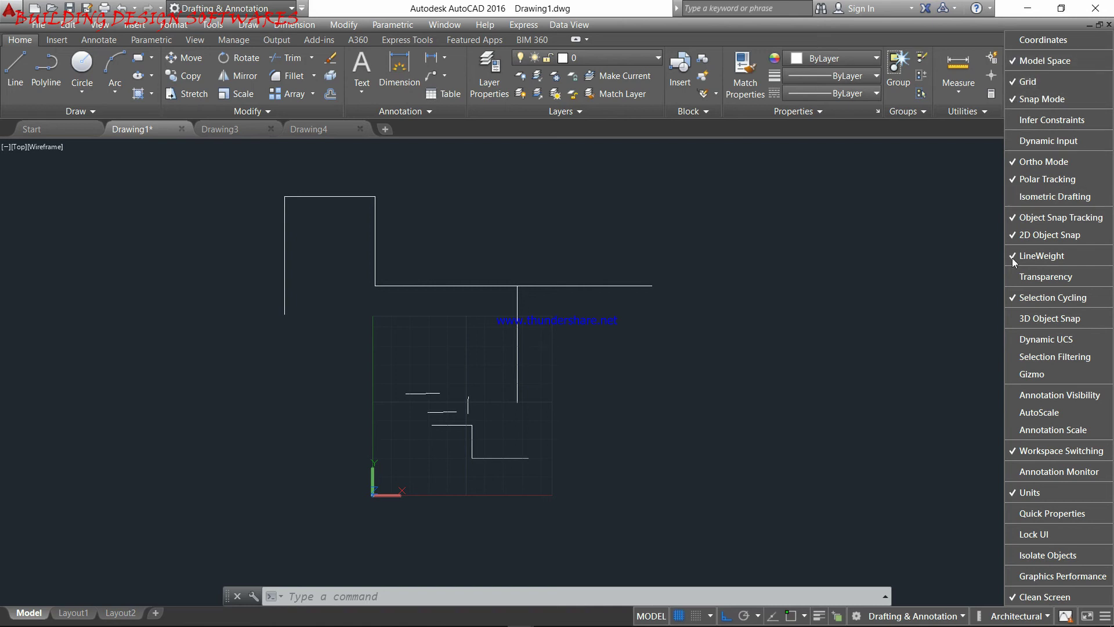
{"action": "left_click", "coordinate": [1016, 120]}
{"action": "left_click", "coordinate": [1016, 120]}
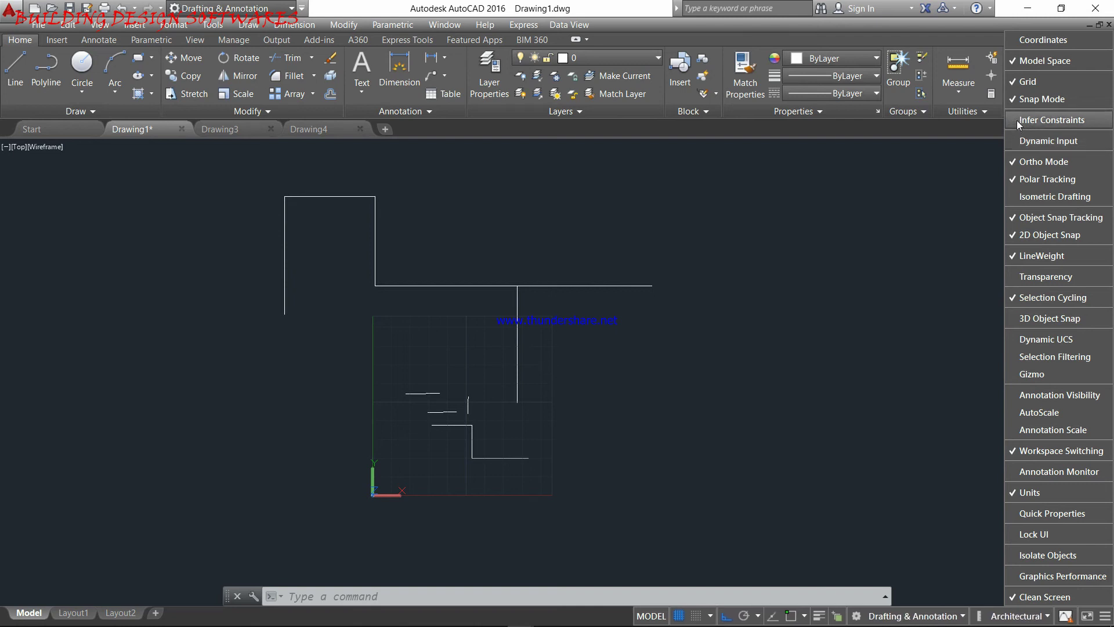
- Add the Annotation Visibility and AutoScale items to the status bar, remove both again, and close the customization list
{"action": "left_click", "coordinate": [1015, 399]}
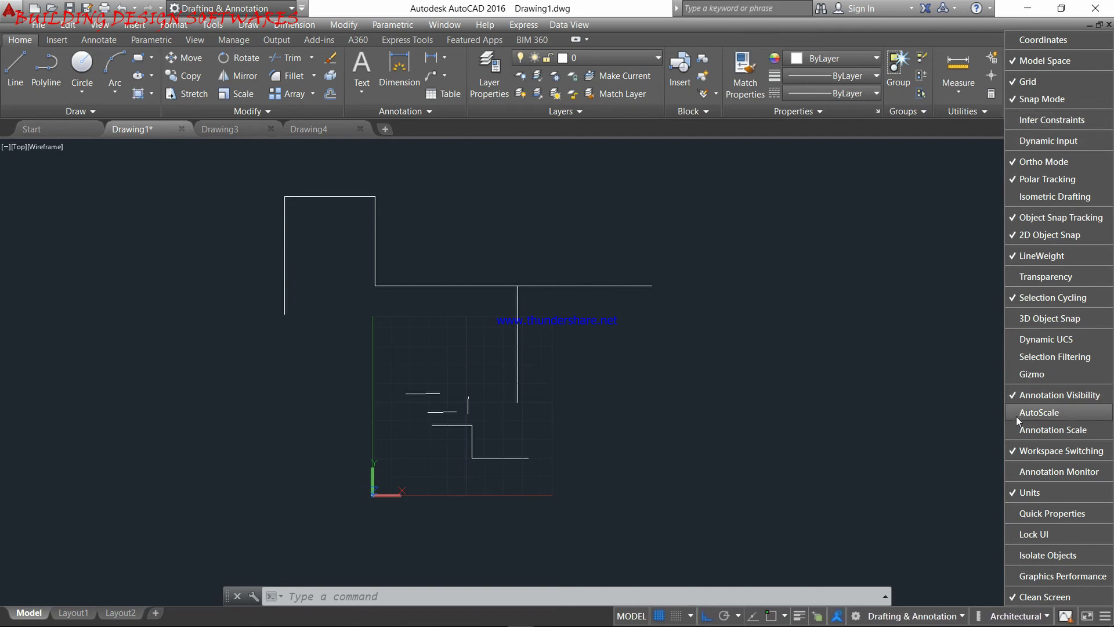
{"action": "left_click", "coordinate": [1015, 416]}
{"action": "left_click", "coordinate": [1013, 396]}
{"action": "left_click", "coordinate": [1012, 411]}
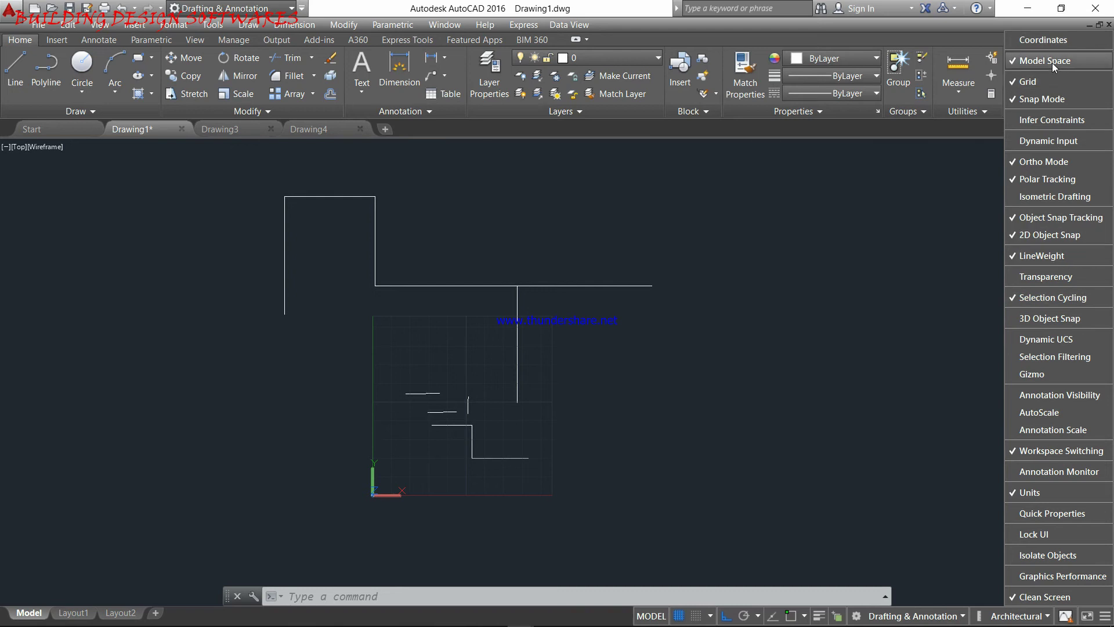
{"action": "left_click", "coordinate": [905, 476]}
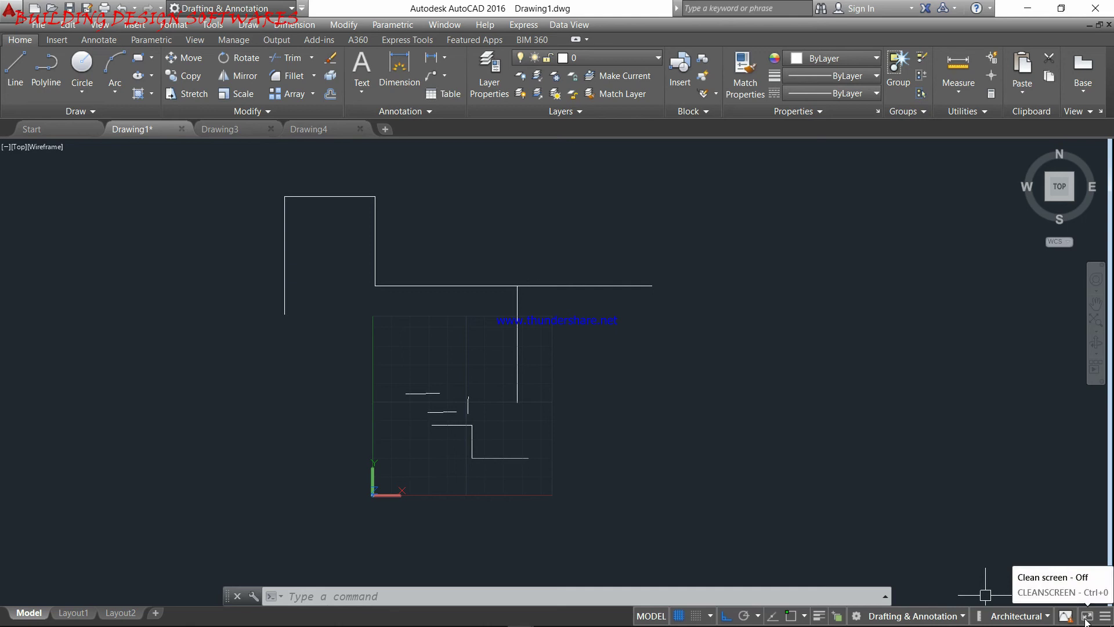
- Turn on Clean Screen to enlarge the drawing area, and turn it off to restore the full interface
{"action": "left_click", "coordinate": [1086, 619]}
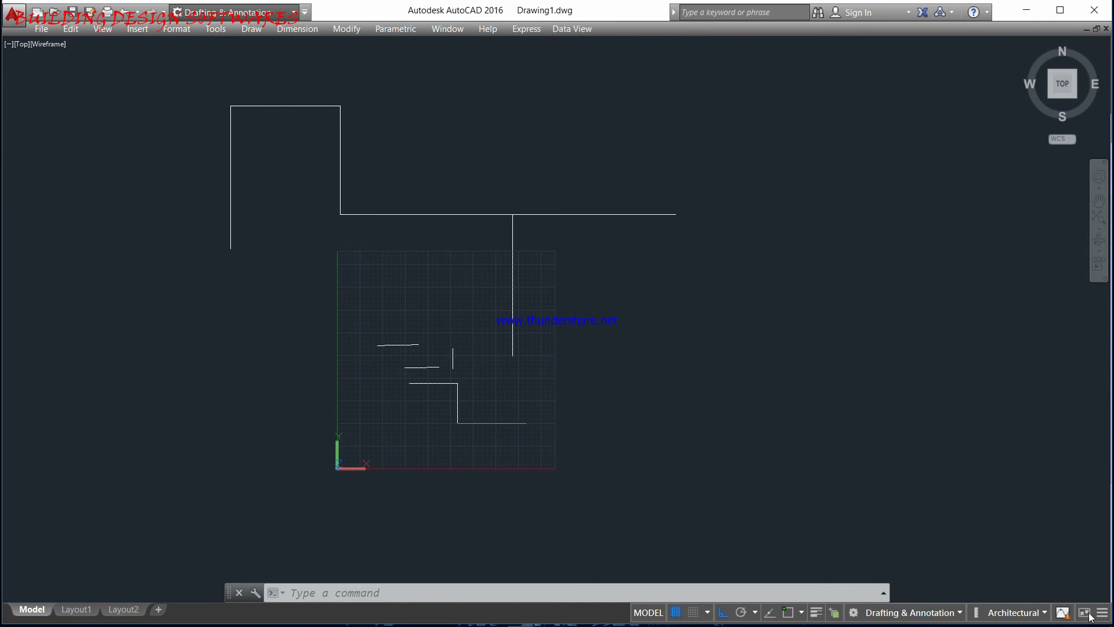
{"action": "left_click", "coordinate": [1084, 613]}
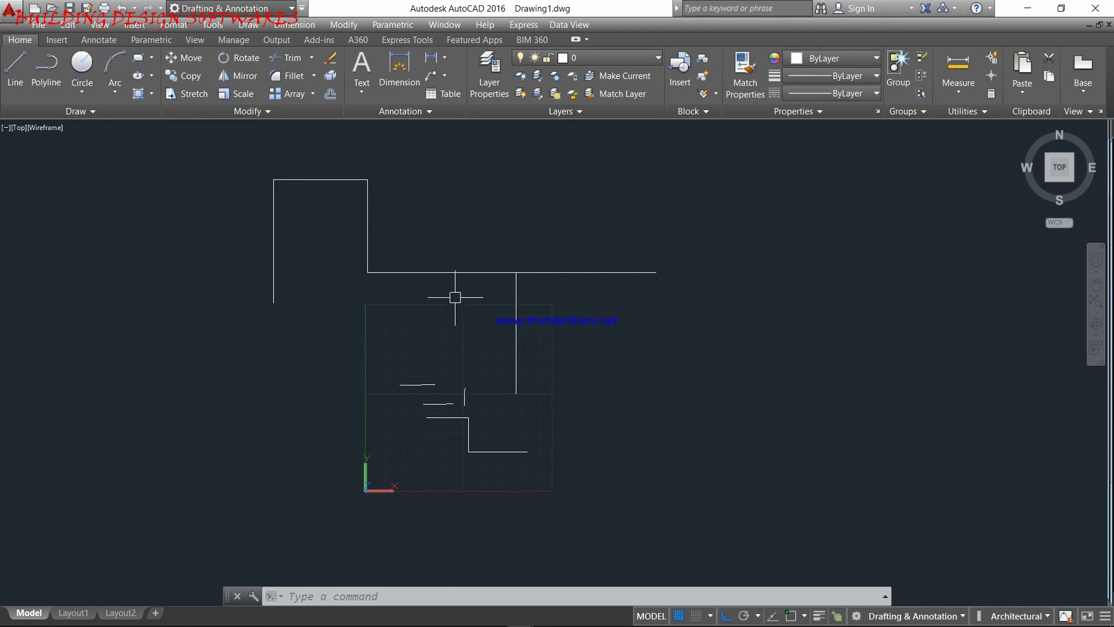
{"action": "left_click", "coordinate": [757, 616]}
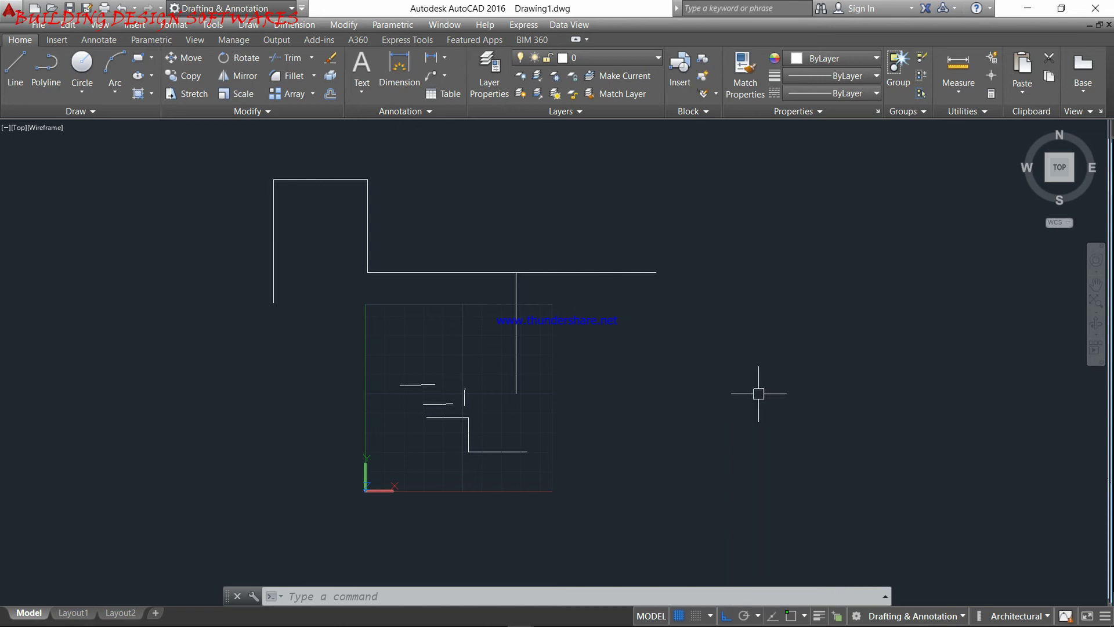
- Turn object snap on and back off, and draw a vertical line upward from near the stepped outline's upper-left corner without snapping
{"action": "left_click", "coordinate": [791, 615]}
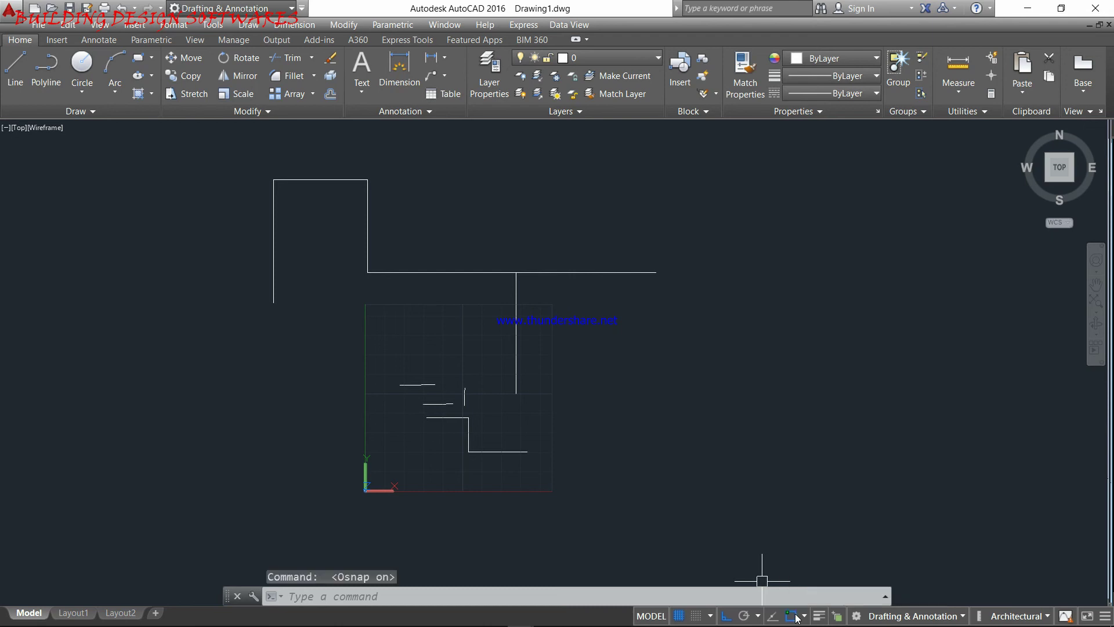
{"action": "left_click", "coordinate": [794, 616]}
{"action": "left_click", "coordinate": [15, 68]}
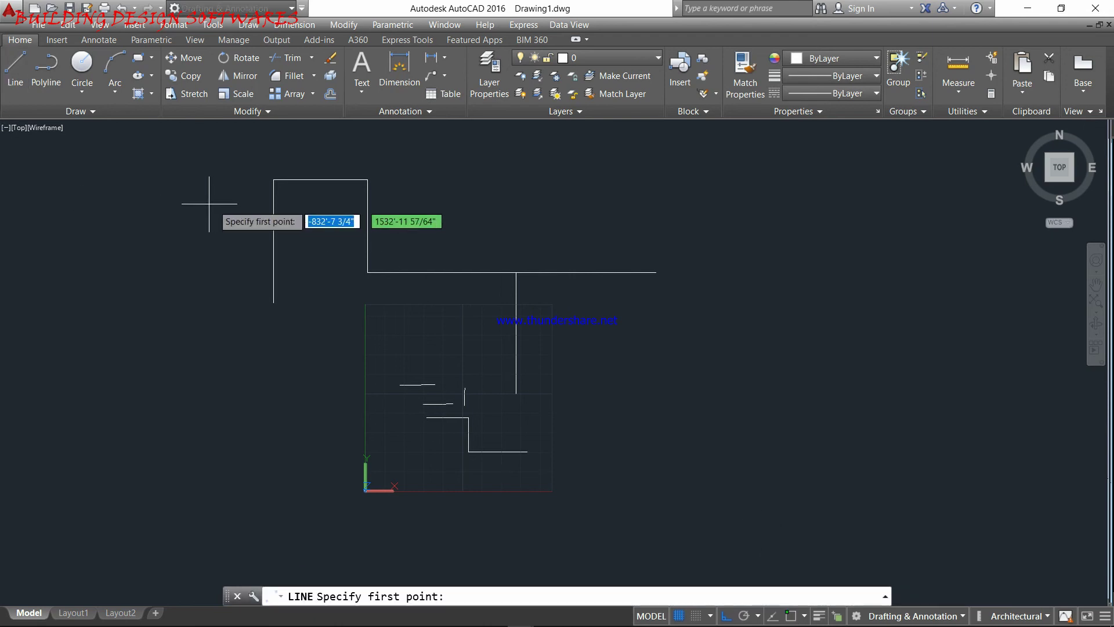
{"action": "middle_click_drag", "start_coordinate": [219, 211], "coordinate": [241, 281]}
{"action": "scroll", "coordinate": [311, 276], "scroll_direction": "up", "scroll_amount": 3}
{"action": "scroll", "coordinate": [310, 281], "scroll_direction": "up", "scroll_amount": 2}
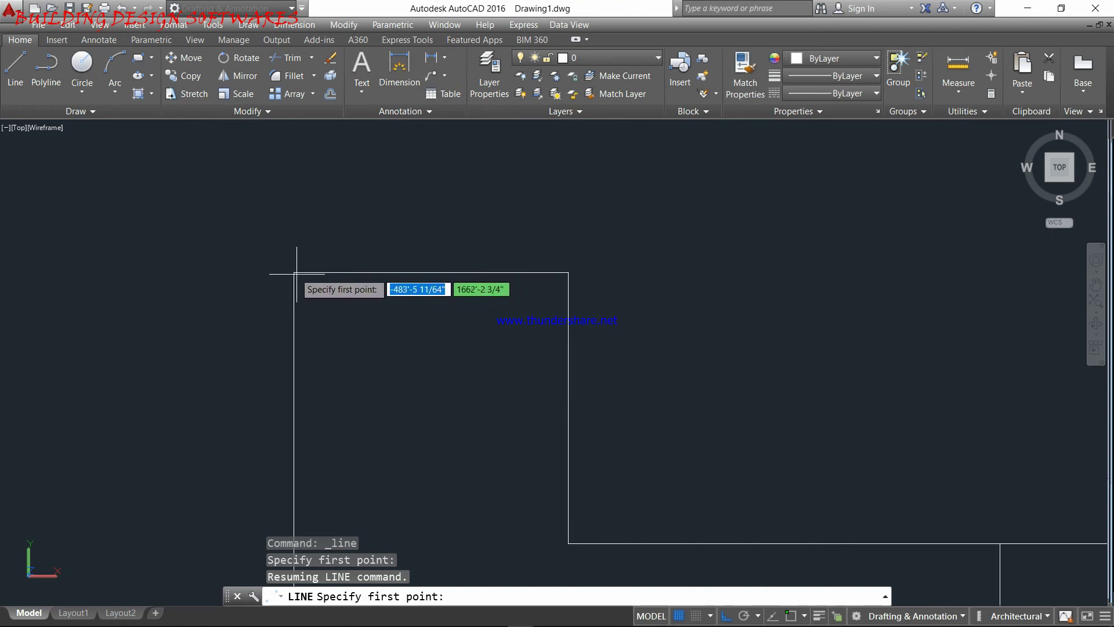
{"action": "scroll", "coordinate": [298, 273], "scroll_direction": "up", "scroll_amount": 3}
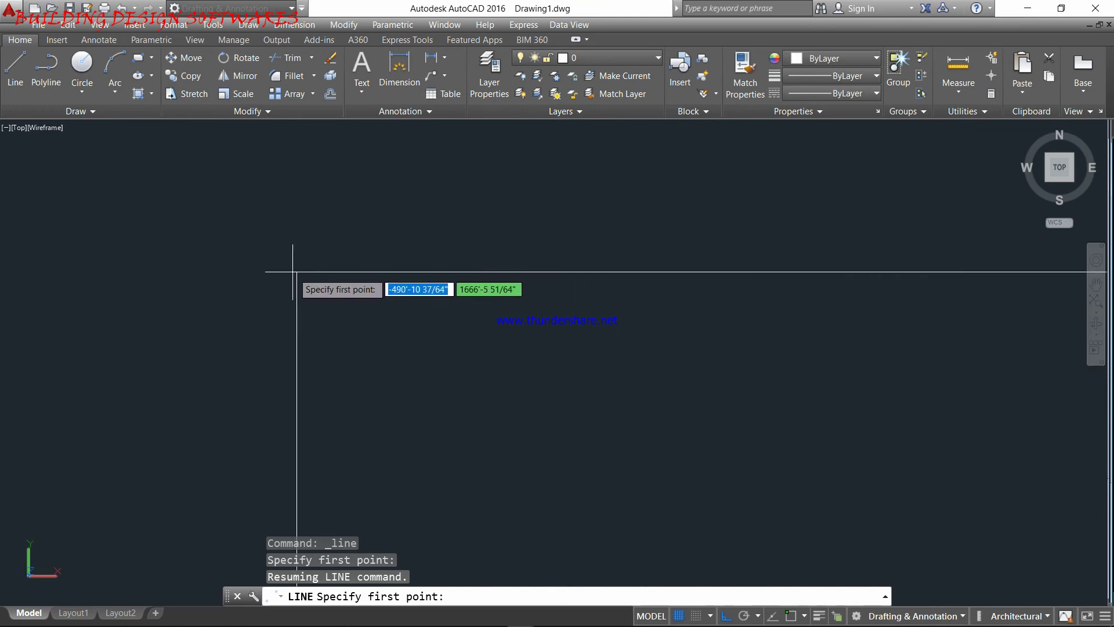
{"action": "left_click", "coordinate": [323, 269]}
{"action": "key", "text": "Escape"}
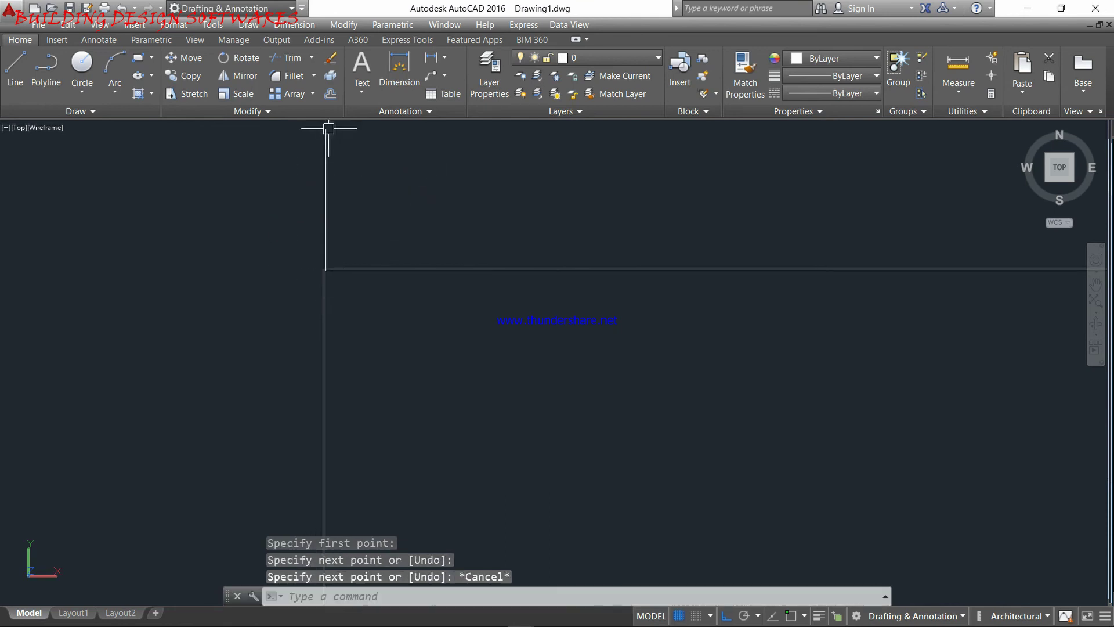
- Inspect where the unsnapped vertical line meets the outline's upper-left corner, and erase that line
{"action": "scroll", "coordinate": [319, 264], "scroll_direction": "up", "scroll_amount": 4}
{"action": "scroll", "coordinate": [342, 262], "scroll_direction": "up", "scroll_amount": 4}
{"action": "middle_click_drag", "start_coordinate": [391, 190], "coordinate": [387, 316]}
{"action": "scroll", "coordinate": [391, 316], "scroll_direction": "up", "scroll_amount": 1}
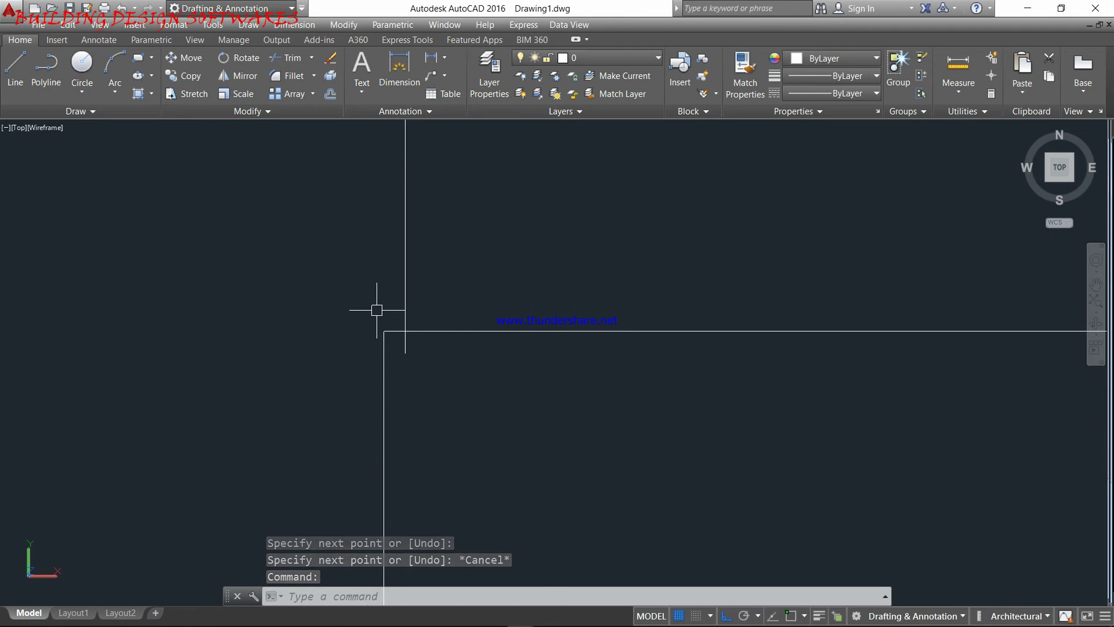
{"action": "scroll", "coordinate": [377, 309], "scroll_direction": "down", "scroll_amount": 5}
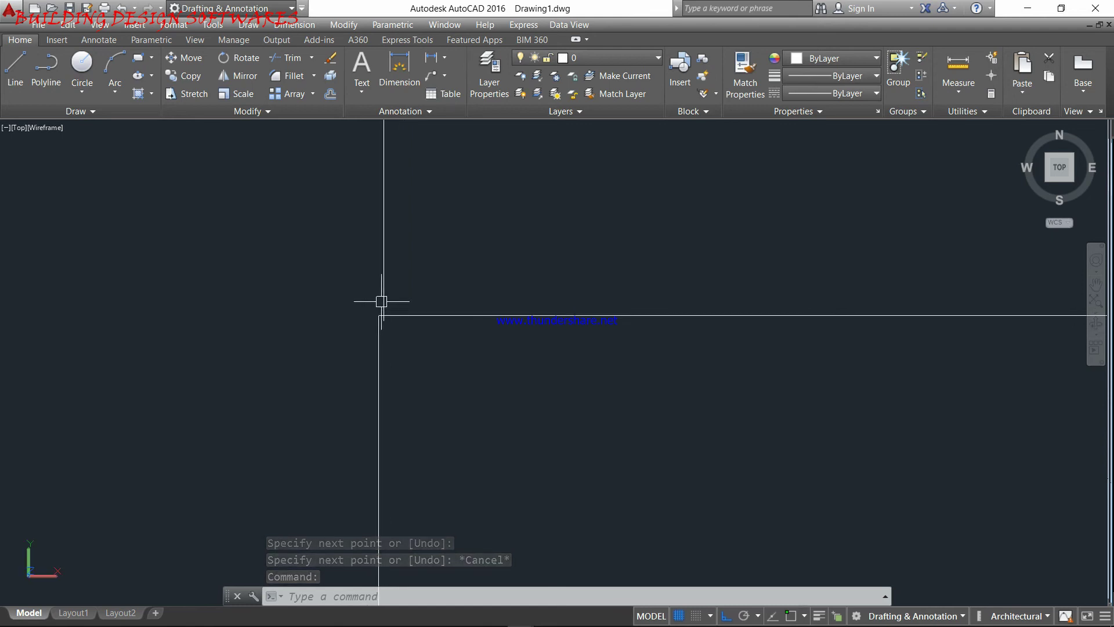
{"action": "left_click", "coordinate": [383, 223]}
{"action": "key", "text": "Delete"}
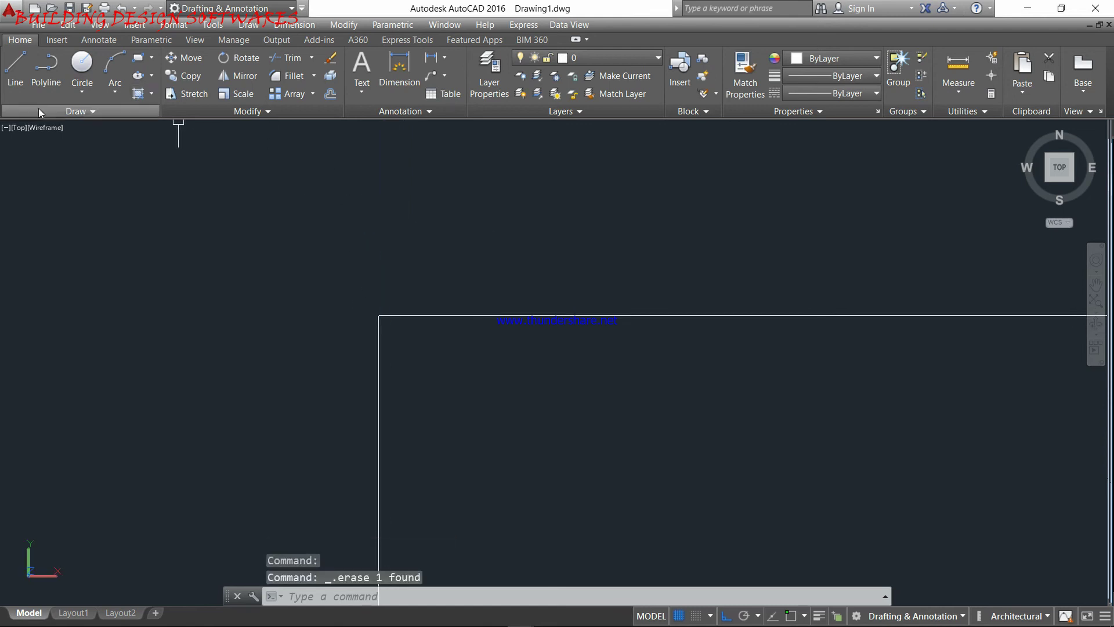
- Turn on object snap, draw a vertical line upward from the outline's exact upper-left corner, and inspect the joint up close
{"action": "left_click", "coordinate": [15, 65]}
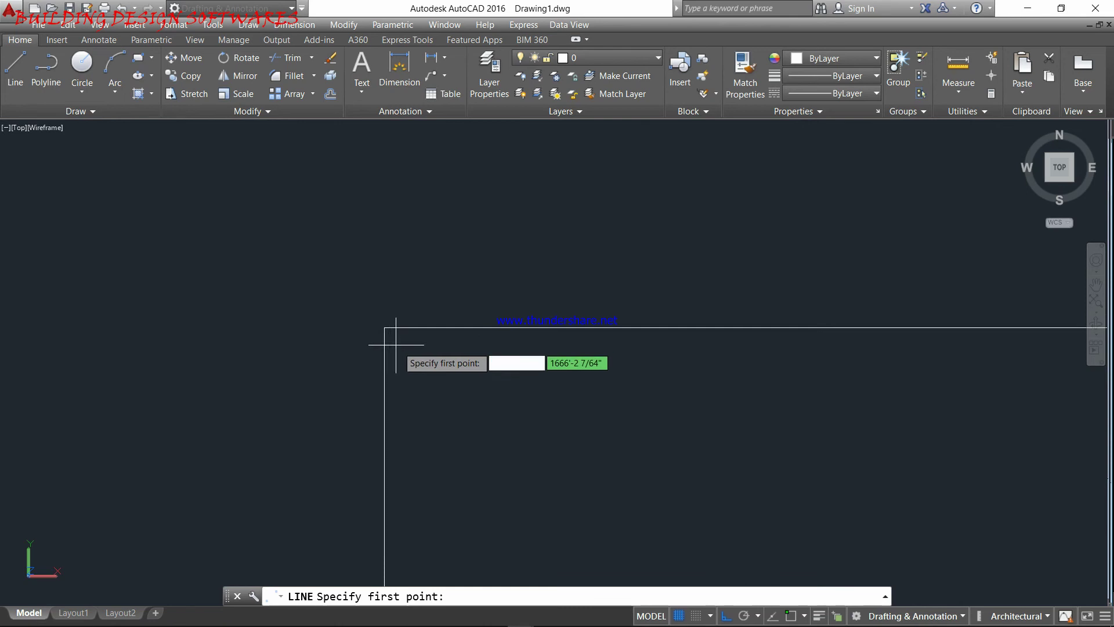
{"action": "left_click", "coordinate": [792, 614]}
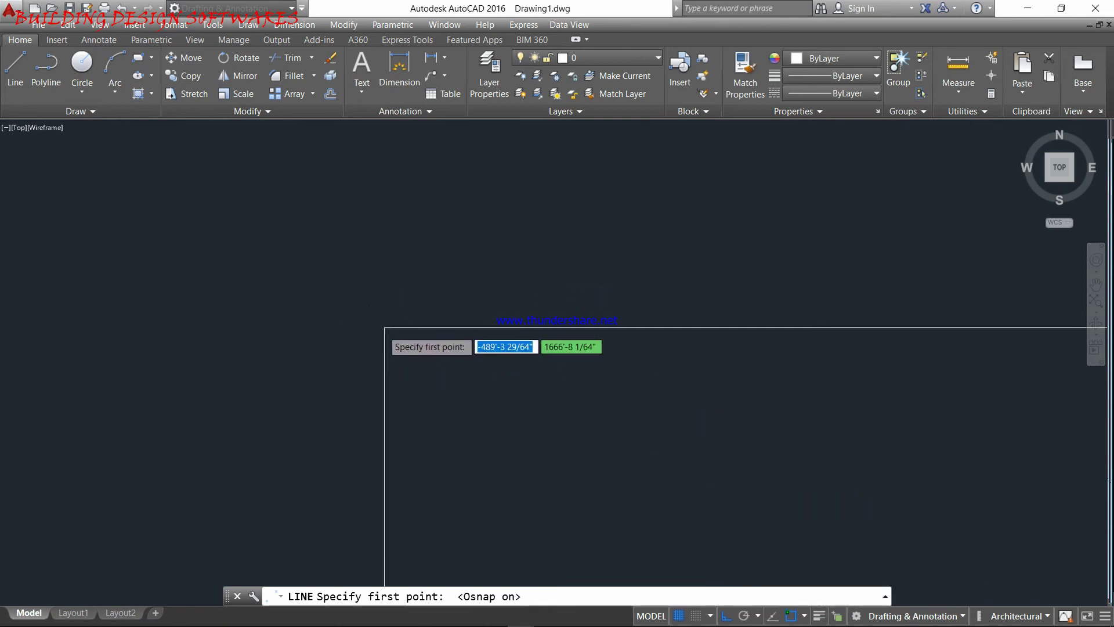
{"action": "left_click", "coordinate": [384, 327]}
{"action": "left_click", "coordinate": [384, 185]}
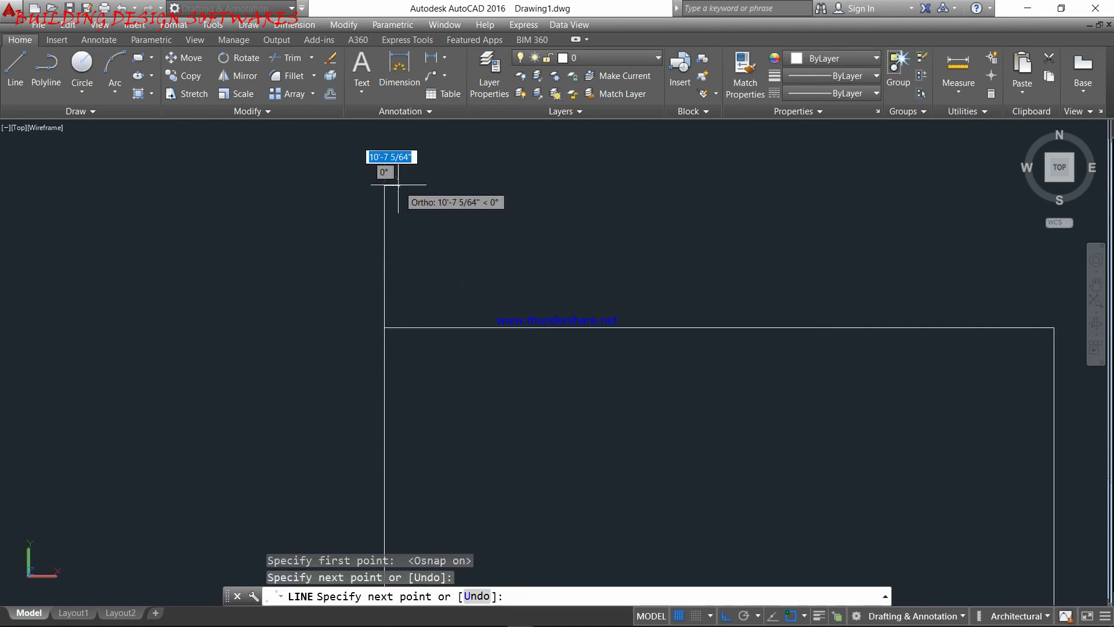
{"action": "key", "text": "Escape"}
{"action": "scroll", "coordinate": [390, 349], "scroll_direction": "up", "scroll_amount": 5}
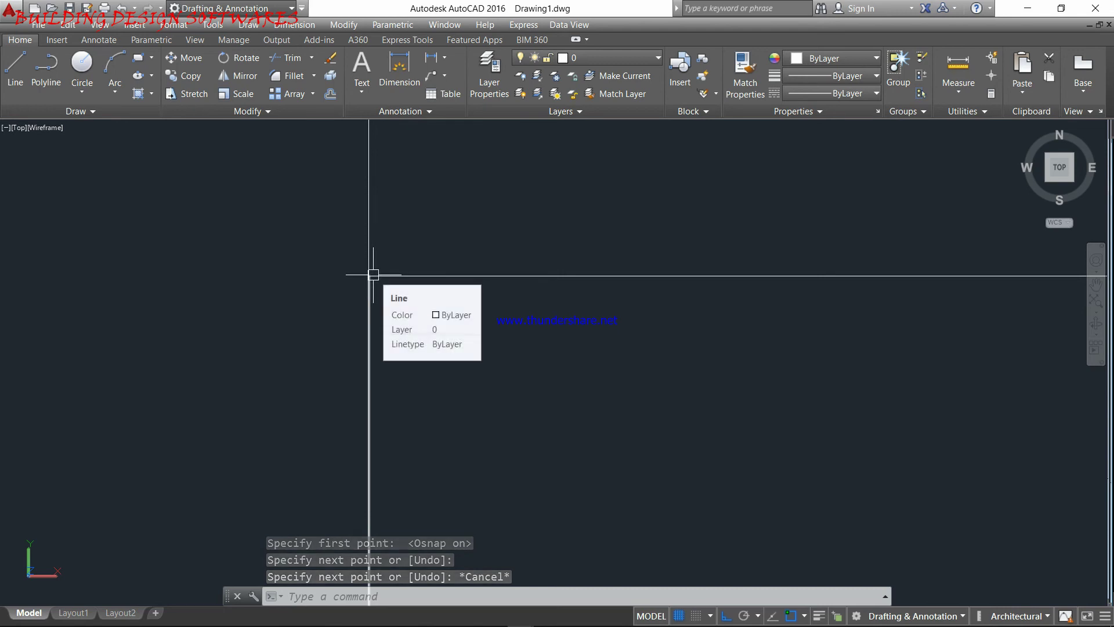
{"action": "scroll", "coordinate": [464, 383], "scroll_direction": "down", "scroll_amount": 5}
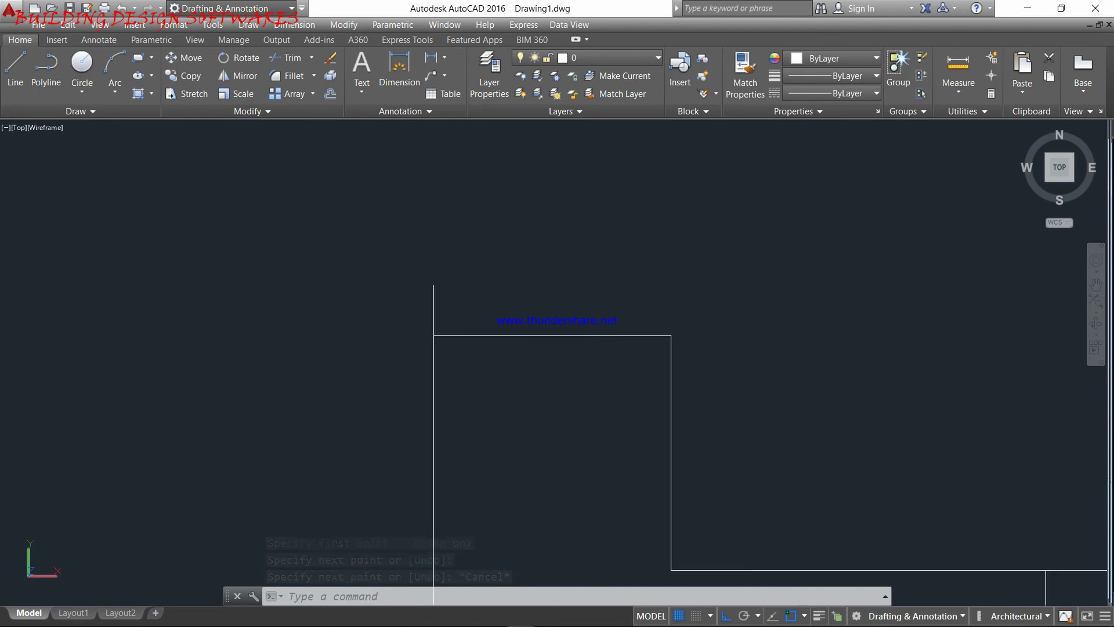
- Open the object snap settings, clear all object snap modes, and select them all again
{"action": "middle_click_drag", "start_coordinate": [520, 415], "coordinate": [528, 355]}
{"action": "scroll", "coordinate": [552, 404], "scroll_direction": "up", "scroll_amount": 2}
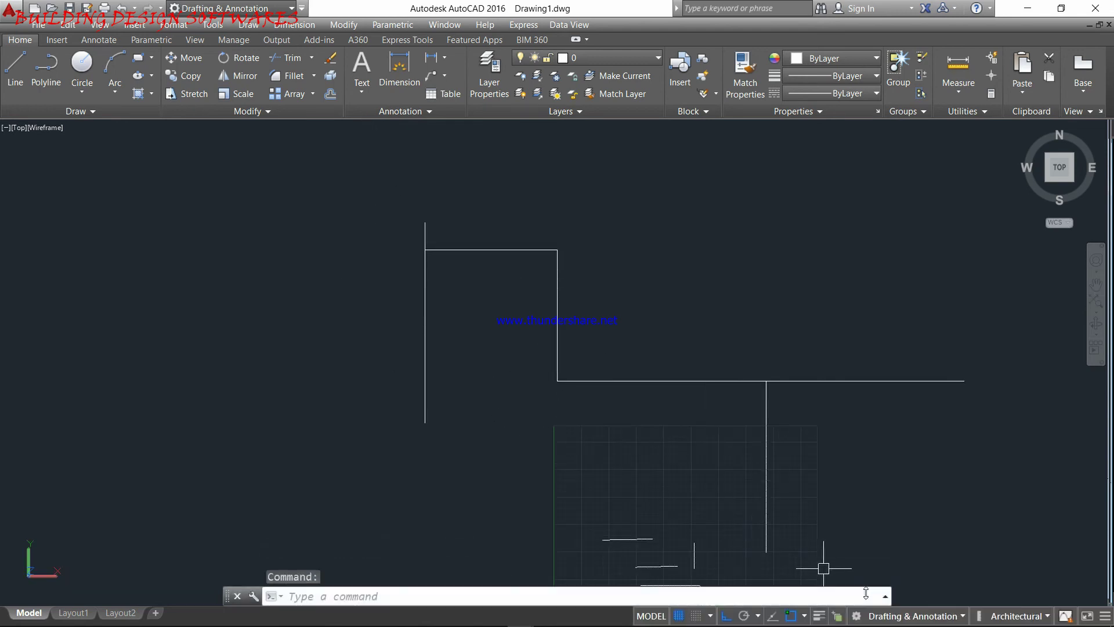
{"action": "left_click", "coordinate": [805, 617]}
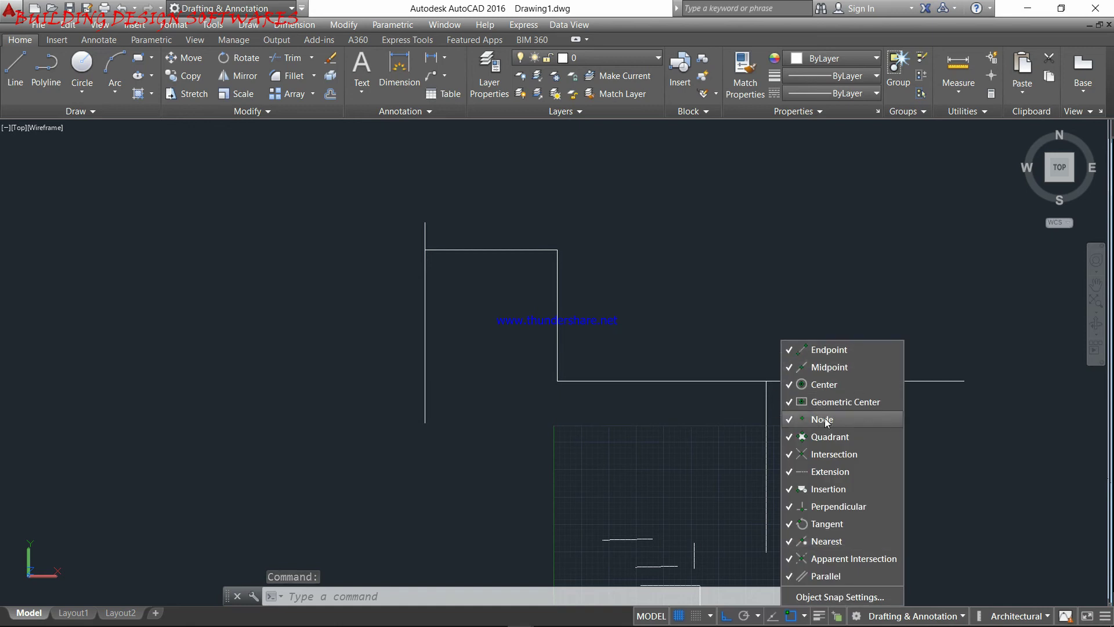
{"action": "left_click", "coordinate": [832, 597]}
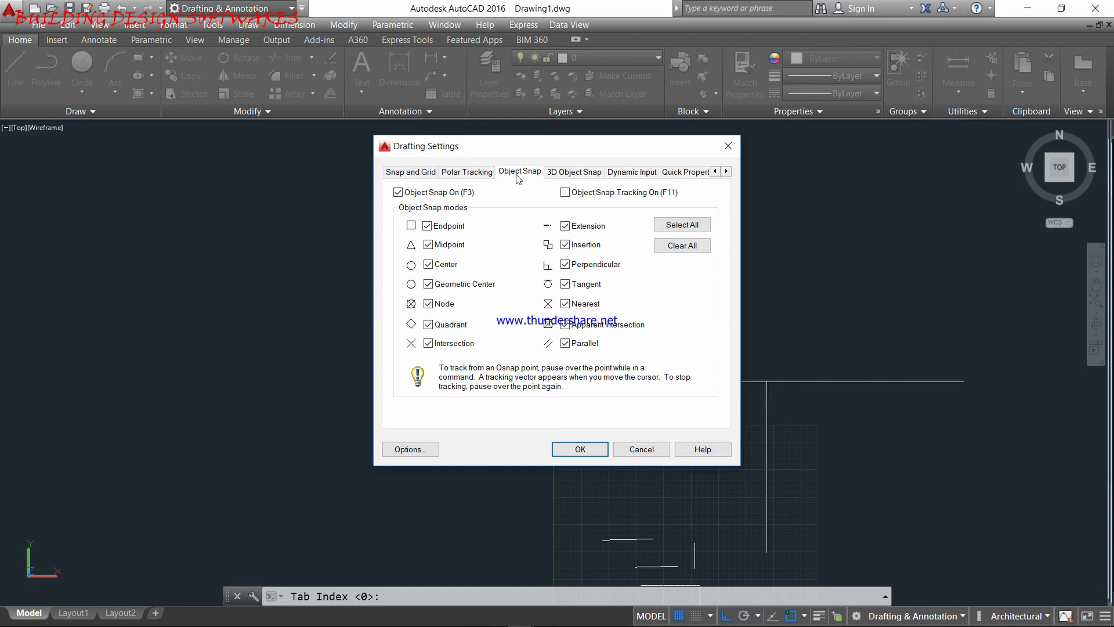
{"action": "left_click", "coordinate": [677, 247]}
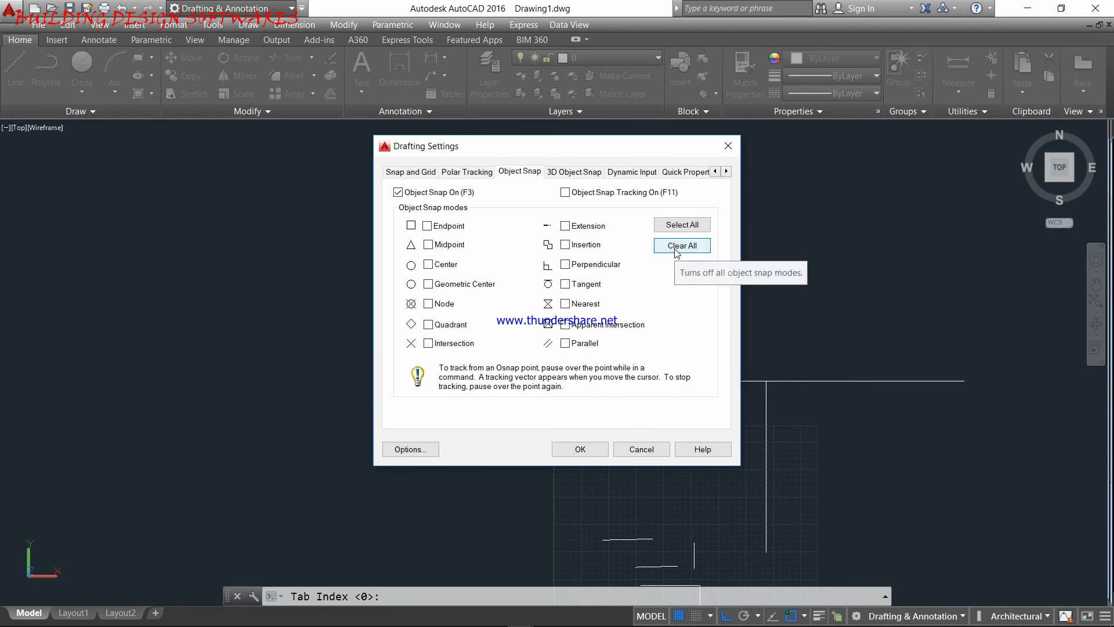
{"action": "left_click", "coordinate": [682, 224]}
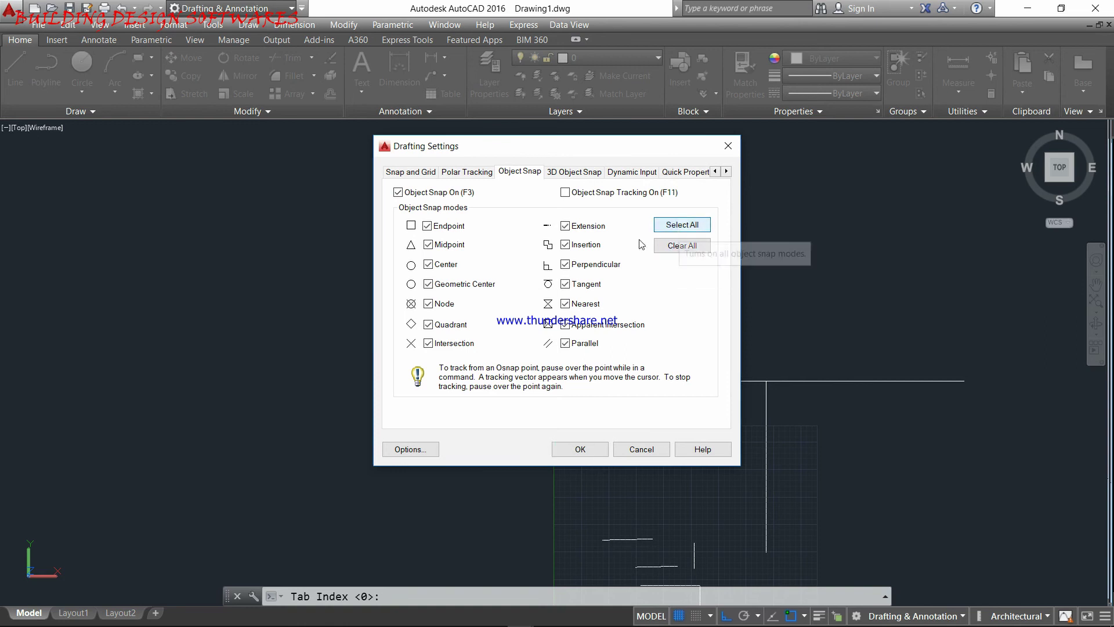
- Try switching off snap modes including Extension, Insertion, Perpendicular and Parallel, and close the drafting settings without saving
{"action": "left_click", "coordinate": [566, 225]}
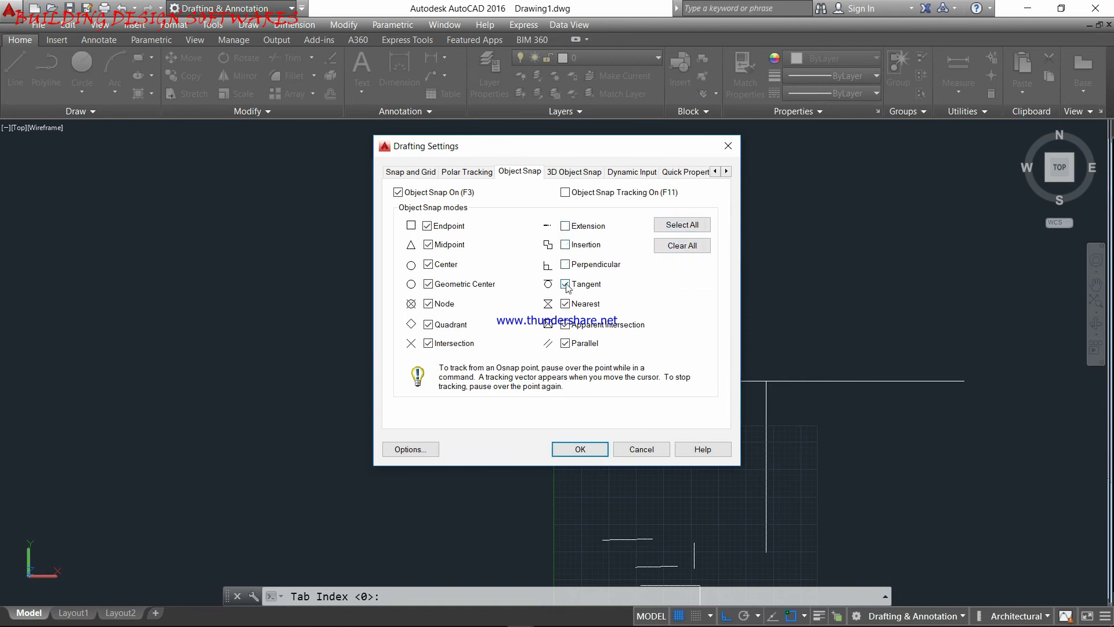
{"action": "left_click", "coordinate": [565, 344]}
{"action": "left_click", "coordinate": [728, 146]}
- Draw a separate horizontal line above the stepped outline, and restart the Line command to preview its endpoint snaps
{"action": "left_click", "coordinate": [15, 67]}
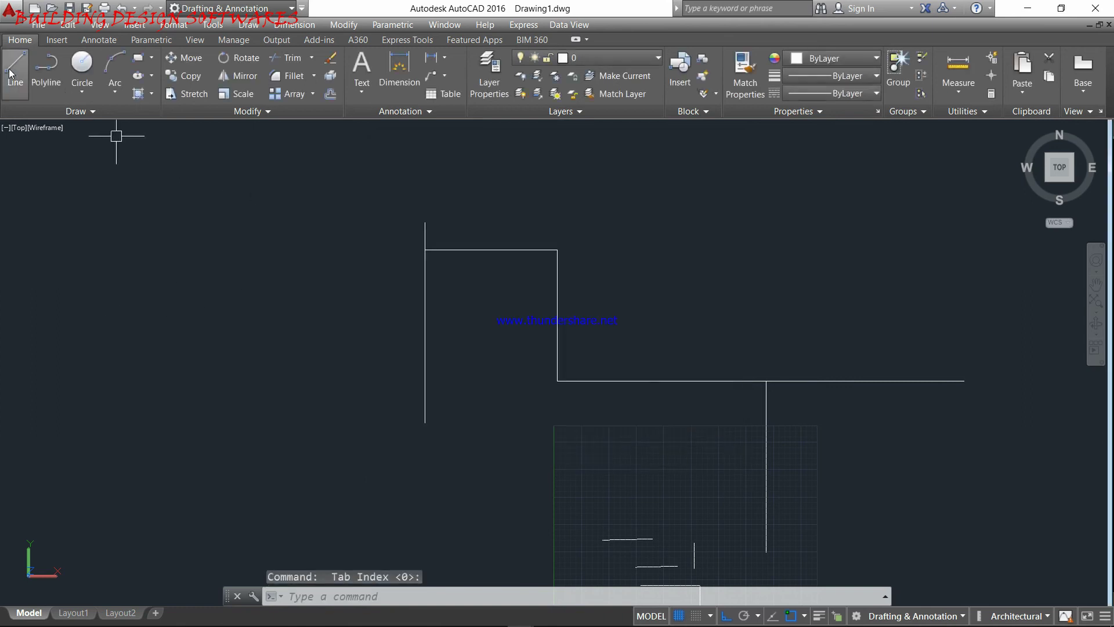
{"action": "middle_click_drag", "start_coordinate": [536, 307], "coordinate": [328, 452]}
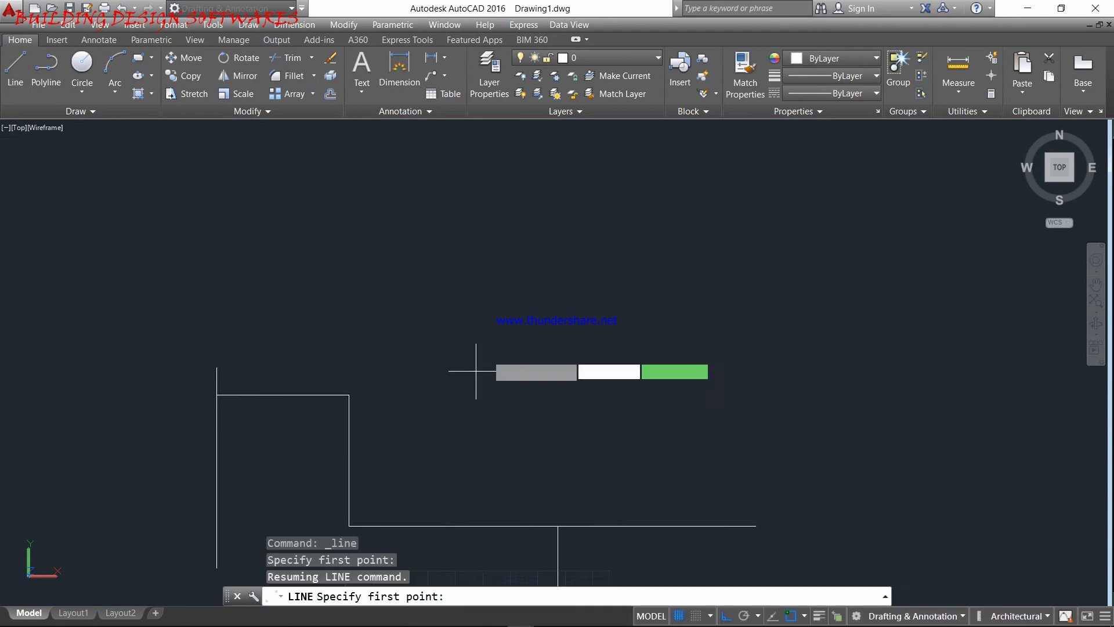
{"action": "left_click", "coordinate": [516, 280]}
{"action": "left_click", "coordinate": [792, 281]}
{"action": "key", "text": "Escape"}
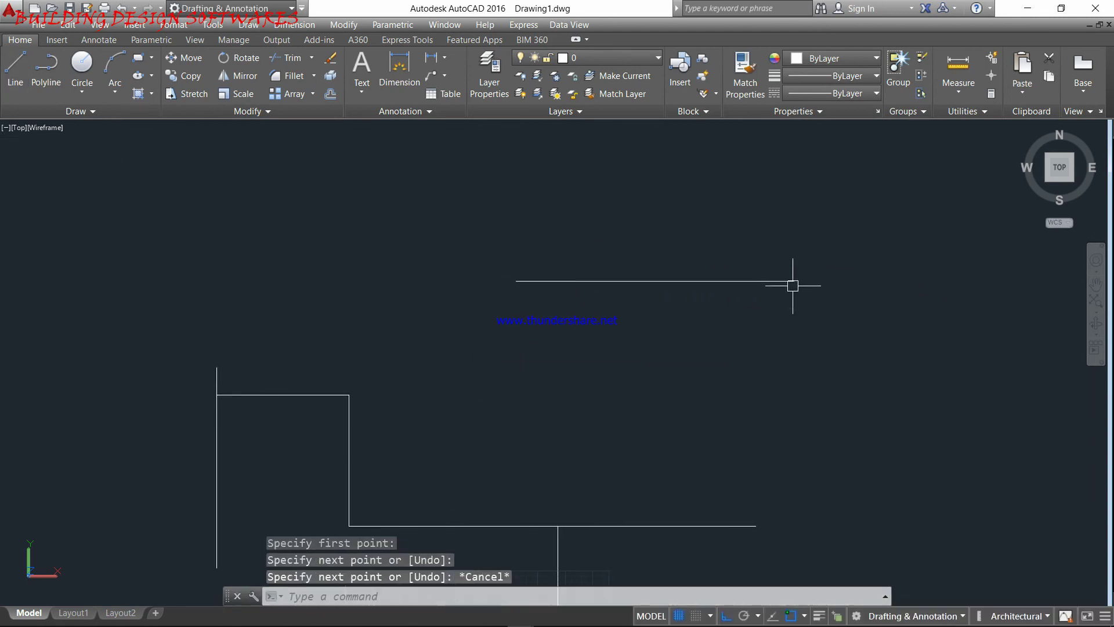
{"action": "left_click", "coordinate": [24, 79]}
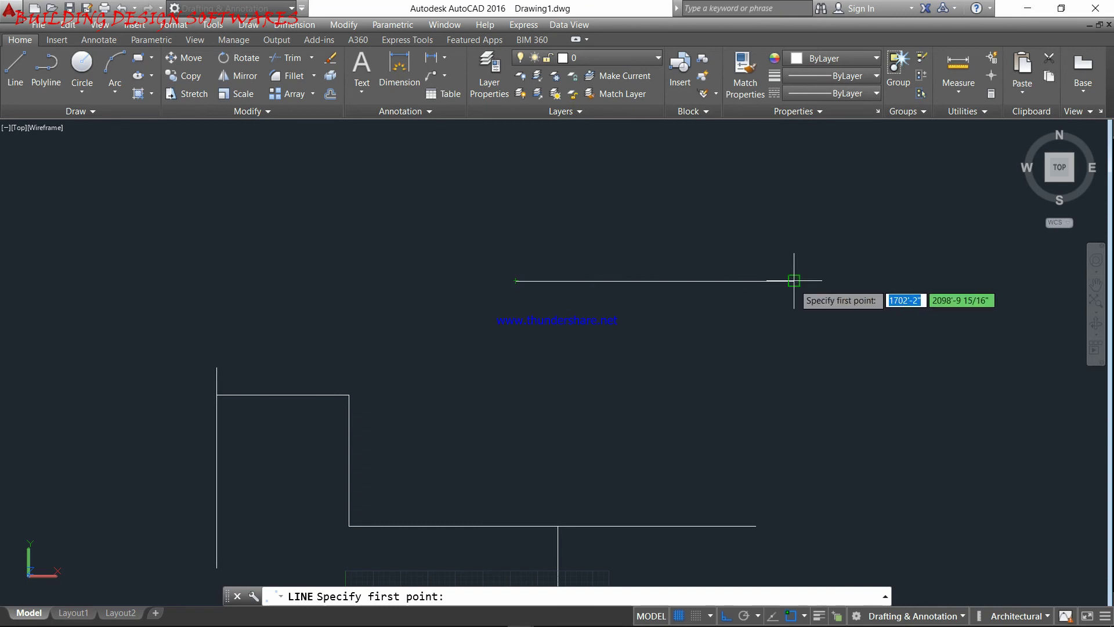
{"action": "mouse_move", "coordinate": [801, 615]}
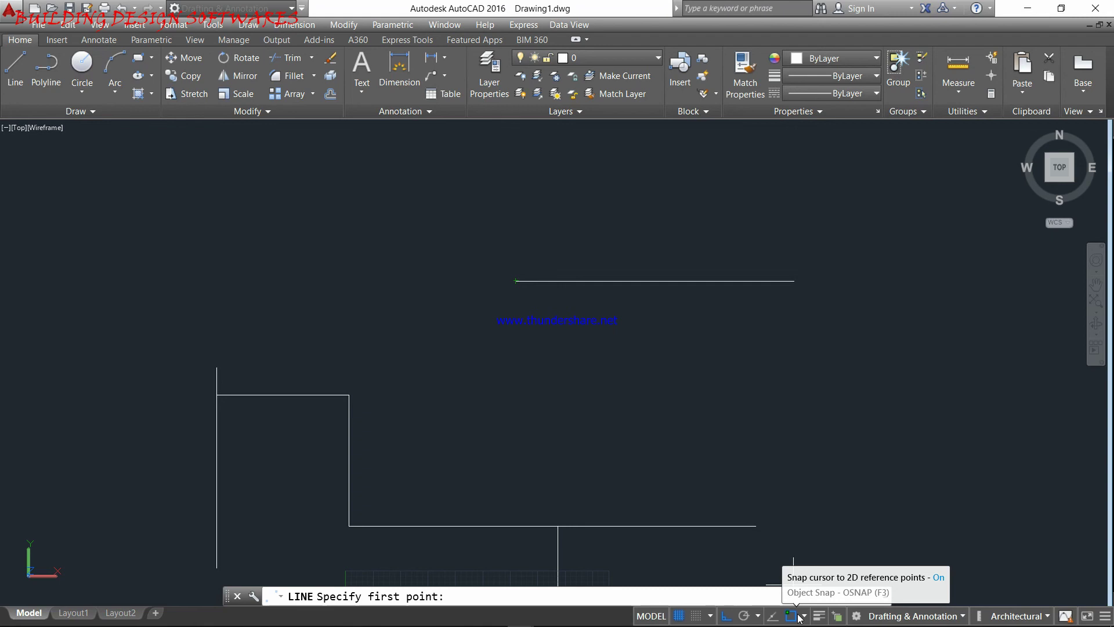
- Draw a circle to the left of the horizontal line, and start the Line command to preview the circle's quadrant snap
{"action": "left_click", "coordinate": [82, 65]}
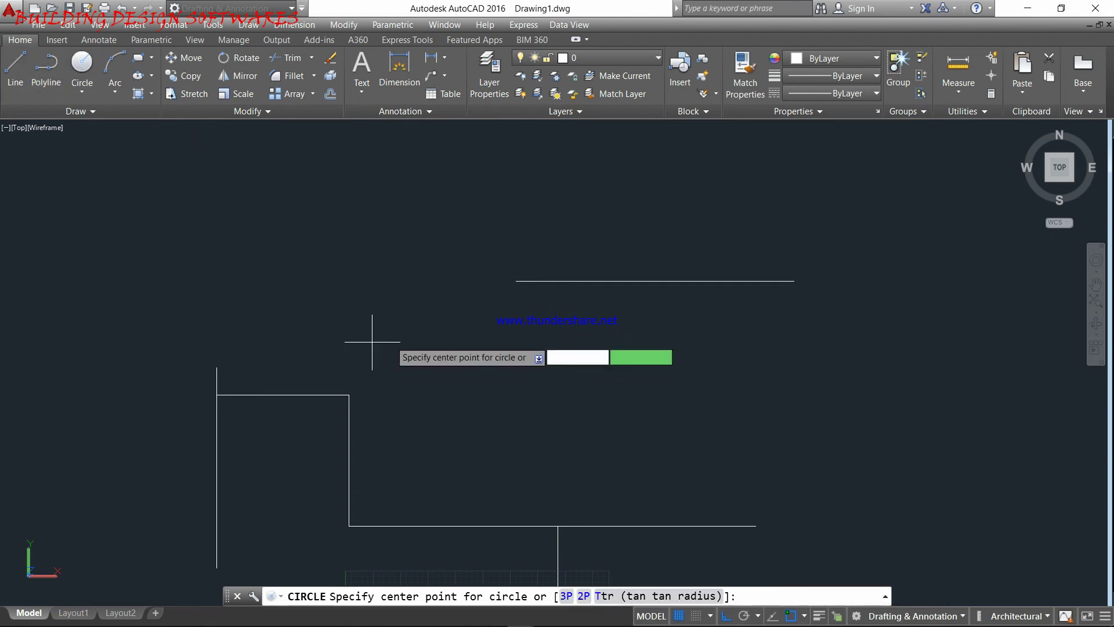
{"action": "left_click", "coordinate": [401, 312]}
{"action": "left_click", "coordinate": [435, 390]}
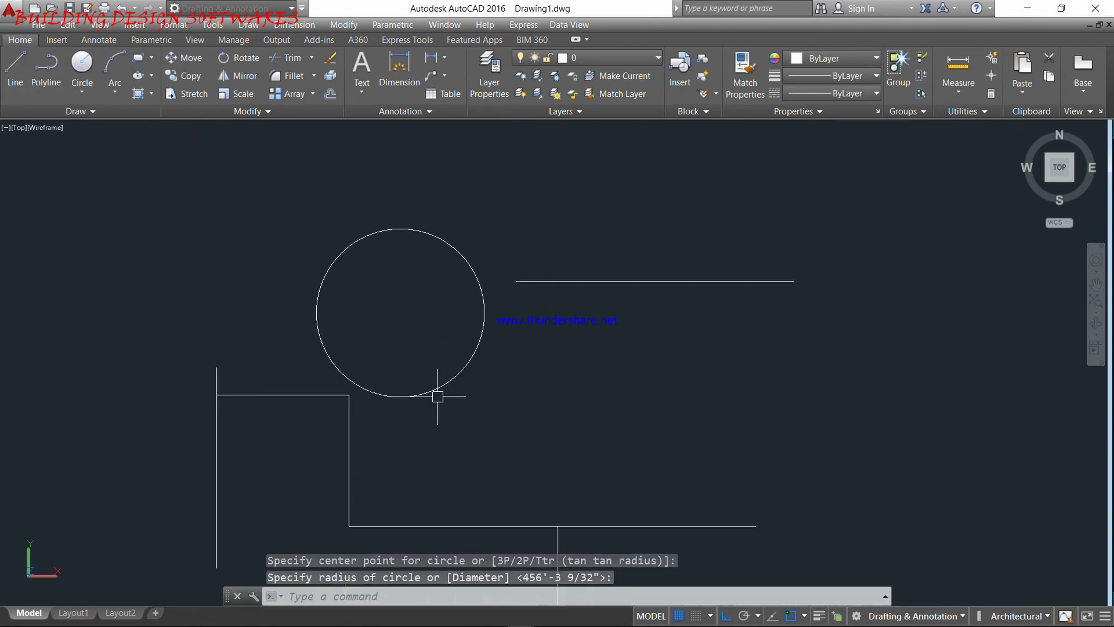
{"action": "left_click", "coordinate": [16, 70]}
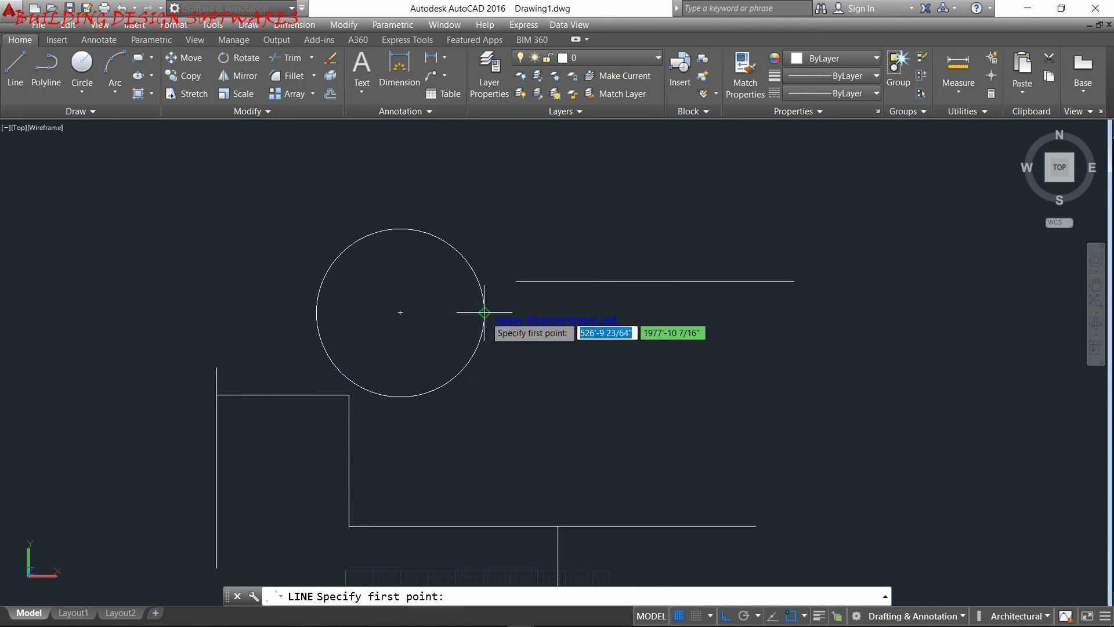
- Draw a rectangle below the horizontal line, preview its geometric center snap with the Line command, and cancel the command
{"action": "left_click", "coordinate": [139, 58]}
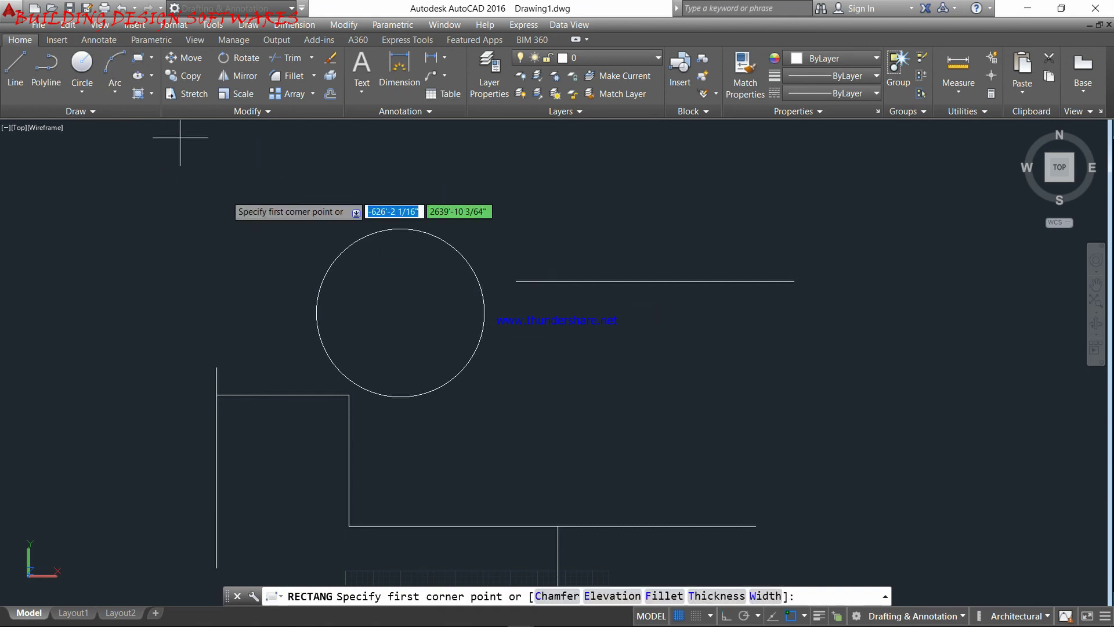
{"action": "left_click", "coordinate": [574, 363]}
{"action": "left_click", "coordinate": [767, 496]}
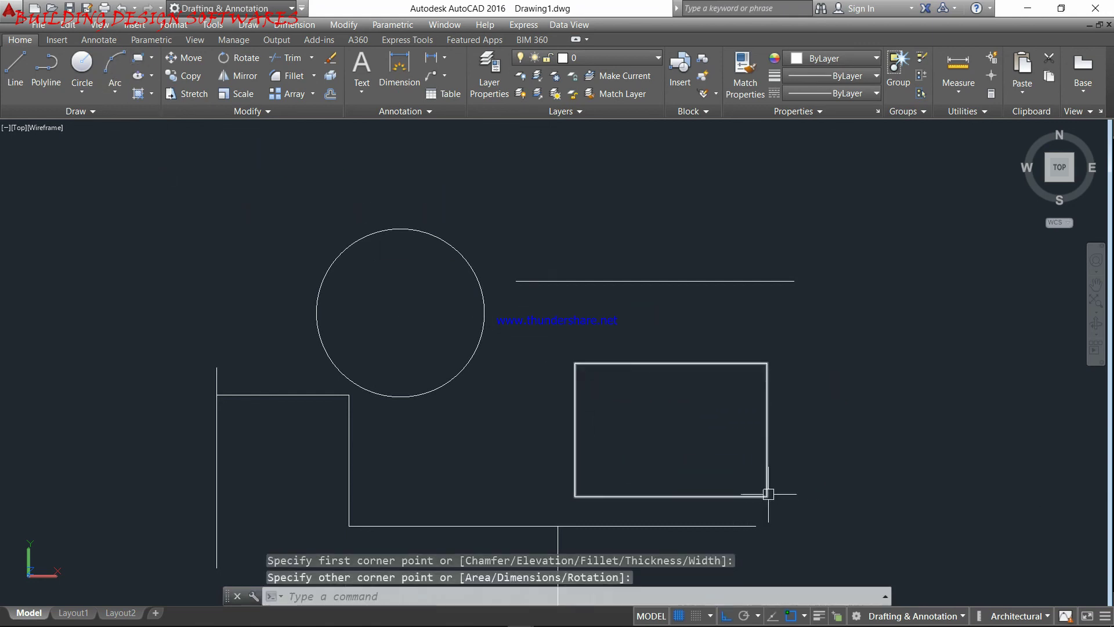
{"action": "left_click", "coordinate": [5, 81]}
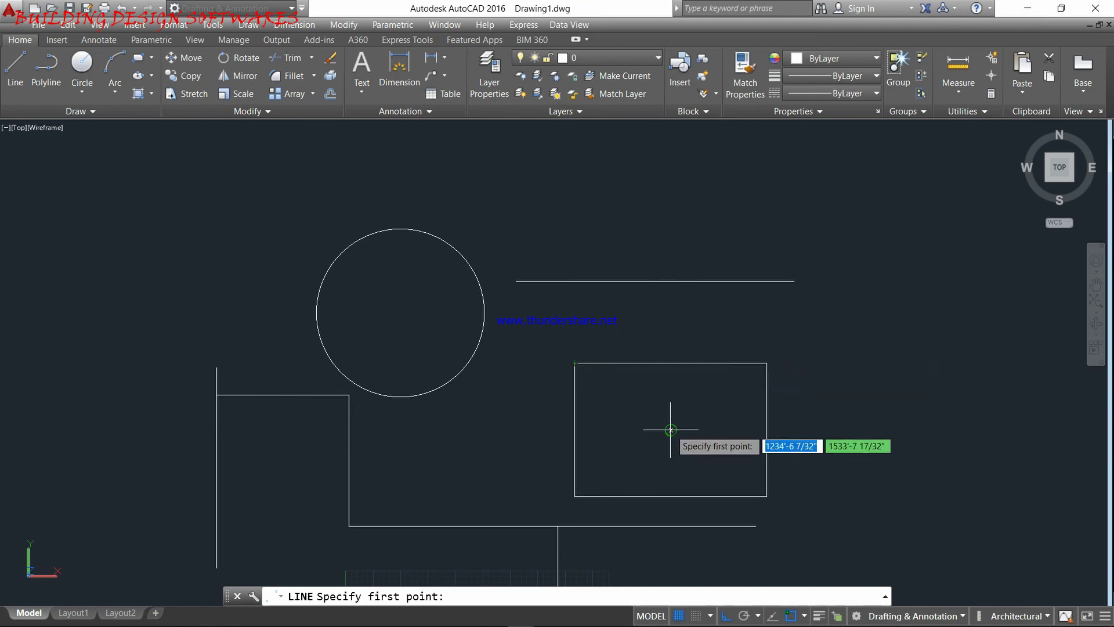
{"action": "key", "text": "Escape"}
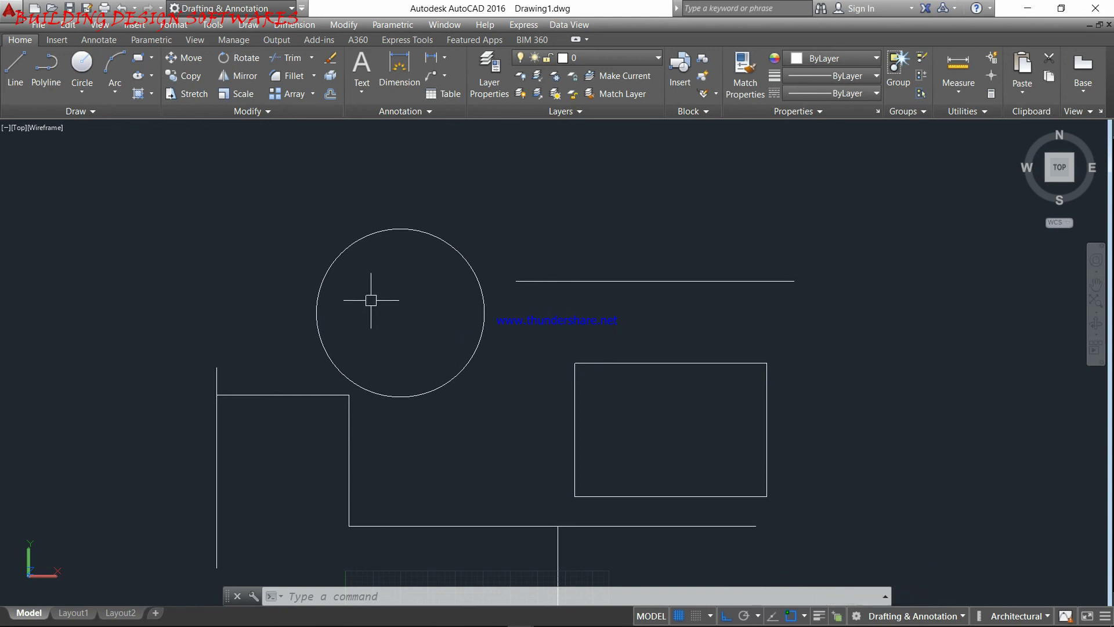
{"action": "middle_click_drag", "start_coordinate": [371, 299], "coordinate": [68, 267]}
{"action": "left_click", "coordinate": [15, 63]}
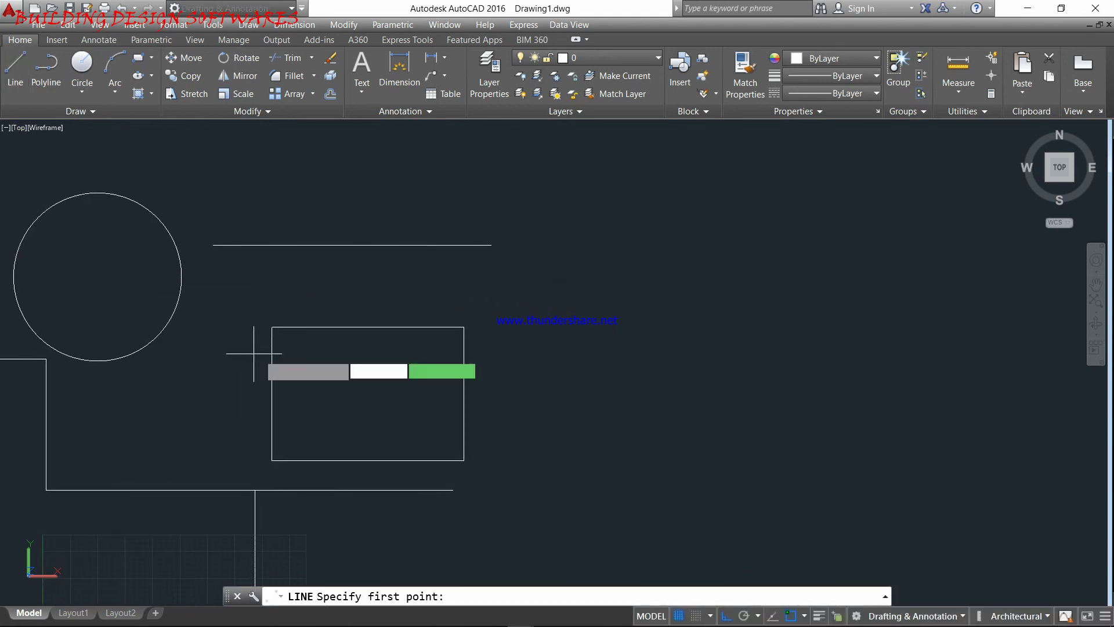
{"action": "middle_click_drag", "start_coordinate": [289, 354], "coordinate": [350, 334]}
{"action": "scroll", "coordinate": [350, 334], "scroll_direction": "up", "scroll_amount": 2}
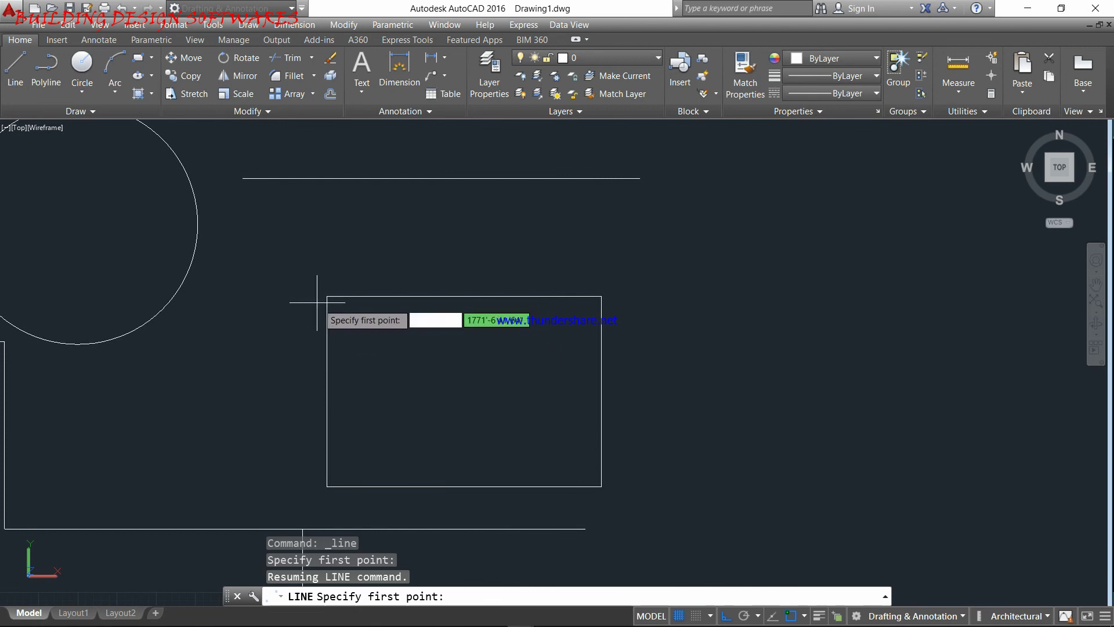
{"action": "key", "text": "Escape"}
{"action": "key", "text": "Escape"}
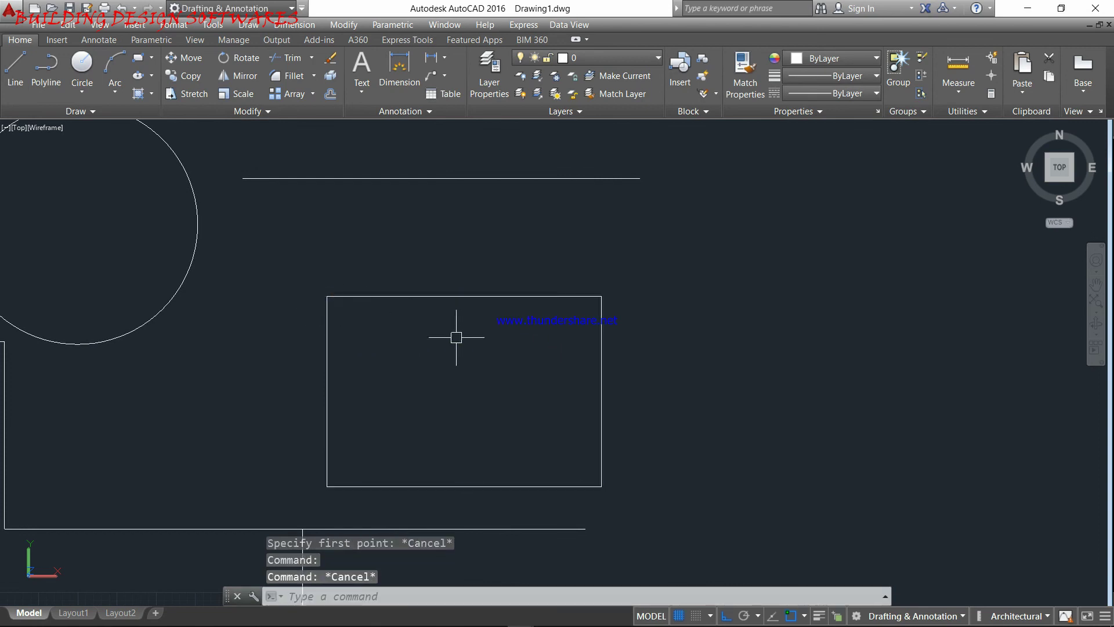
{"action": "scroll", "coordinate": [463, 329], "scroll_direction": "down", "scroll_amount": 2}
{"action": "middle_click_drag", "start_coordinate": [451, 343], "coordinate": [547, 342]}
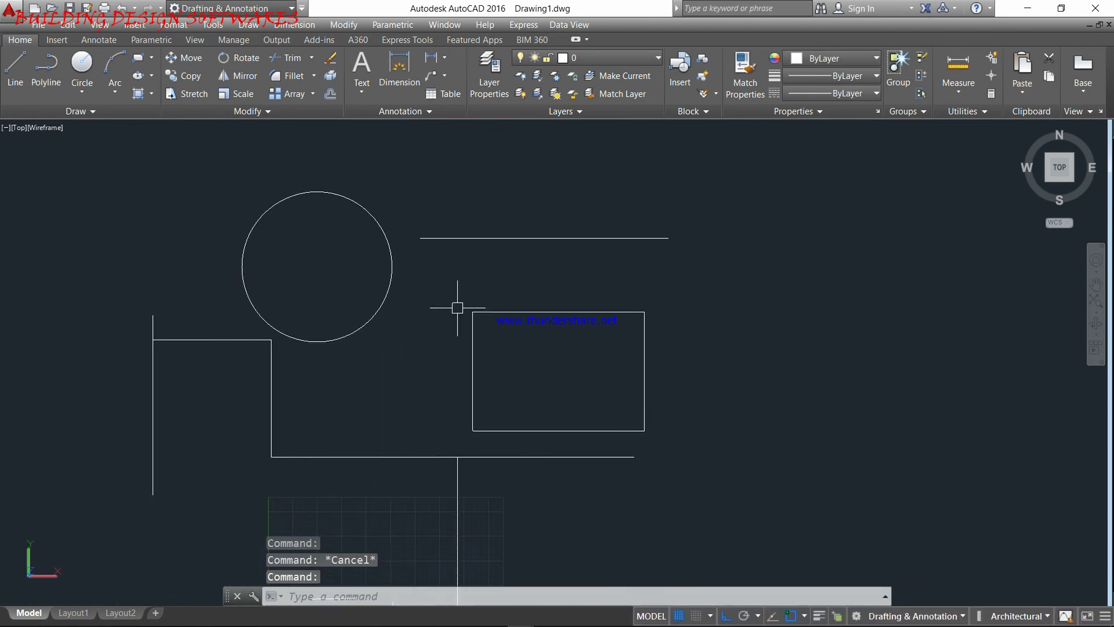
- Select the rectangle and clear it, select the upper horizontal line and the circle together, and clear that selection
{"action": "scroll", "coordinate": [482, 319], "scroll_direction": "up", "scroll_amount": 2}
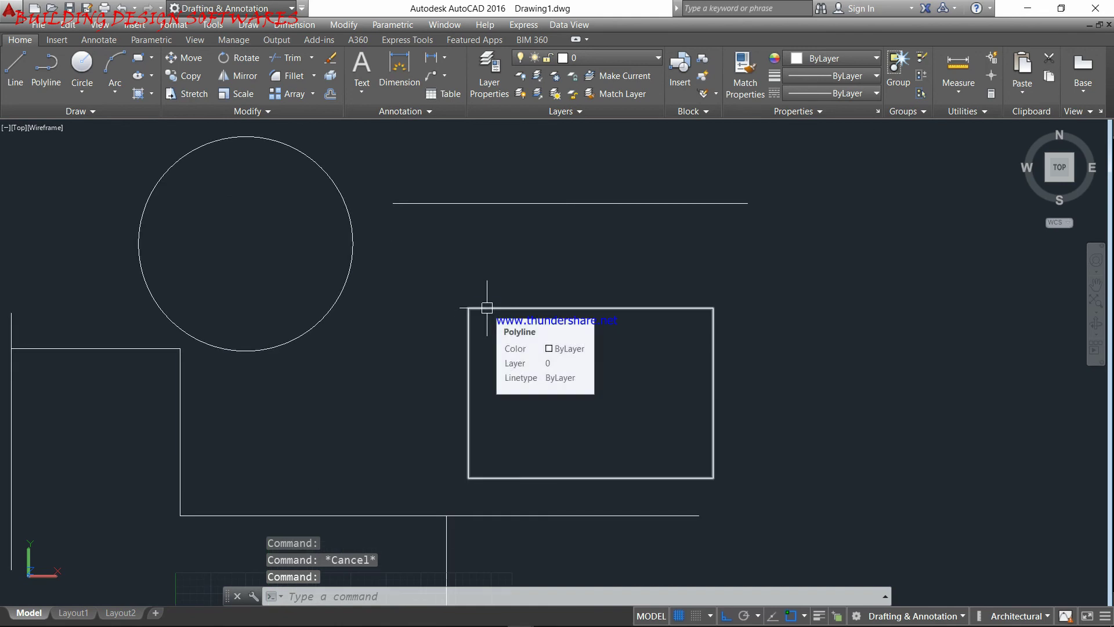
{"action": "left_click", "coordinate": [487, 308]}
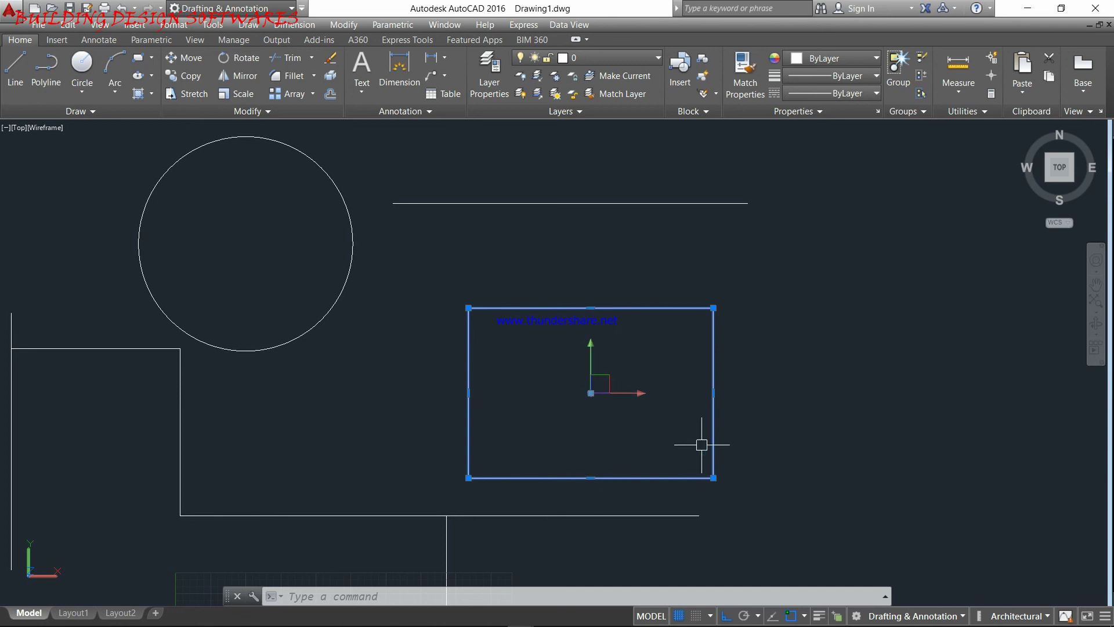
{"action": "key", "text": "Escape"}
{"action": "middle_click_drag", "start_coordinate": [507, 224], "coordinate": [522, 299]}
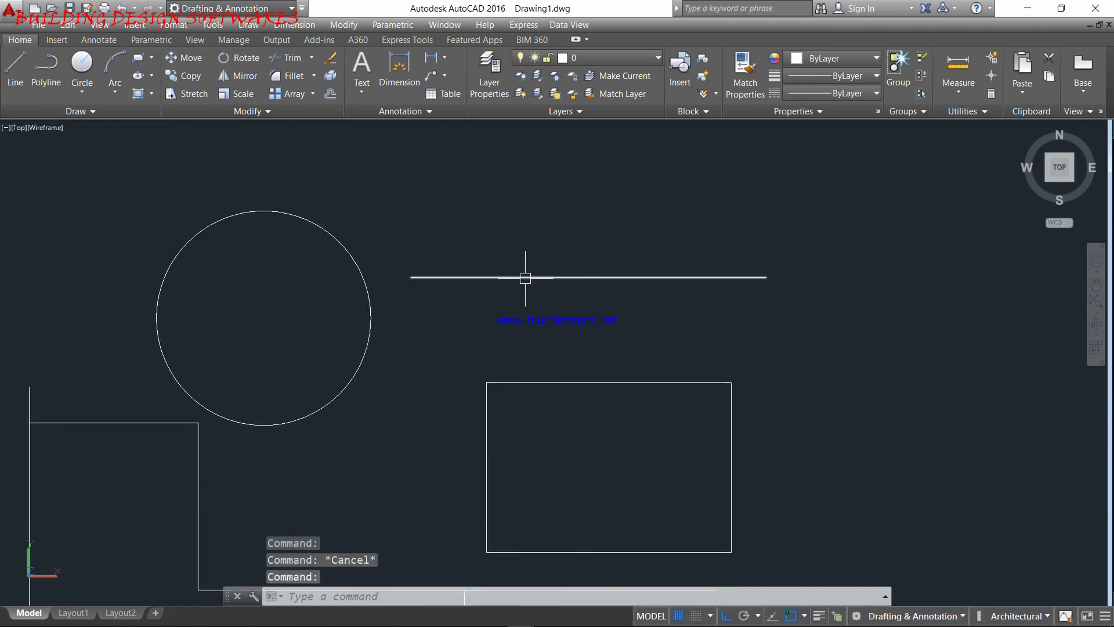
{"action": "left_click", "coordinate": [525, 276]}
{"action": "scroll", "coordinate": [525, 277], "scroll_direction": "up", "scroll_amount": 3}
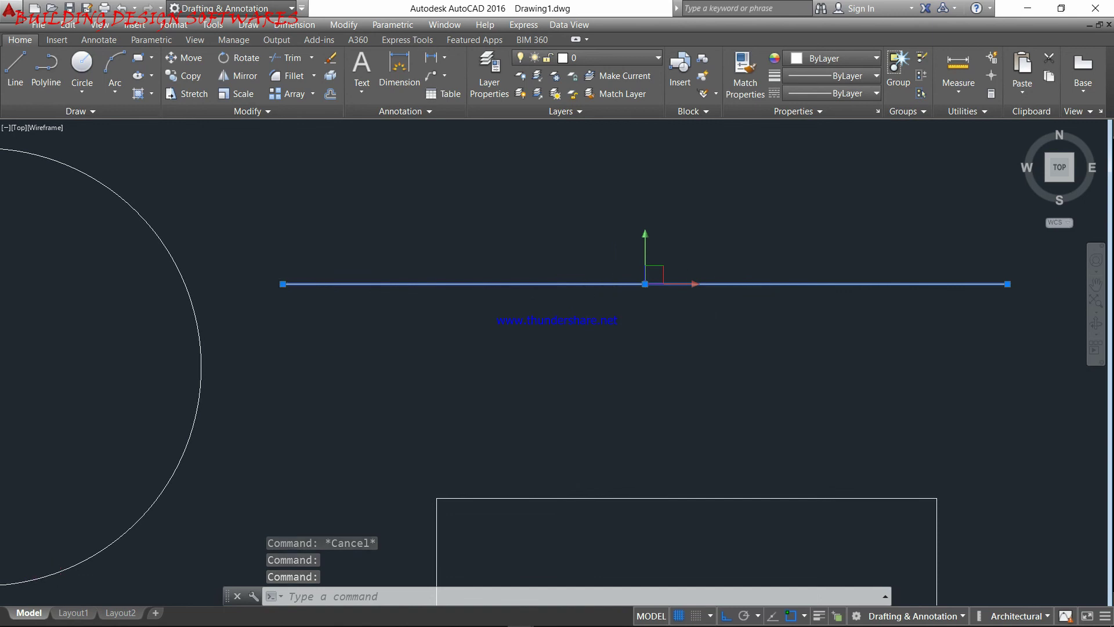
{"action": "scroll", "coordinate": [592, 303], "scroll_direction": "down", "scroll_amount": 4}
{"action": "left_click", "coordinate": [422, 271]}
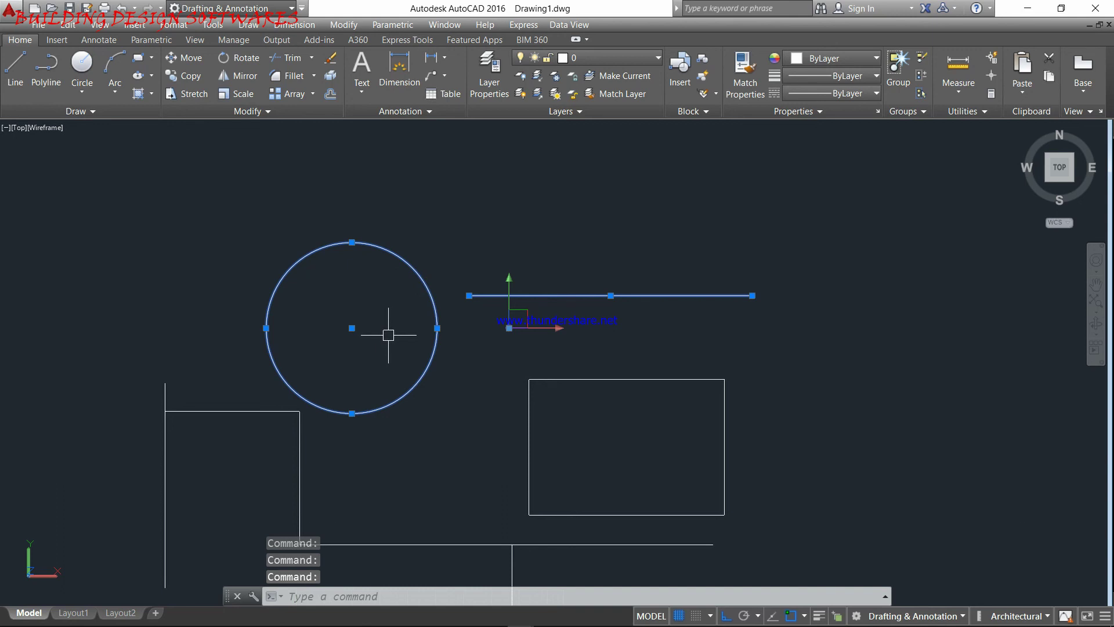
{"action": "key", "text": "Escape"}
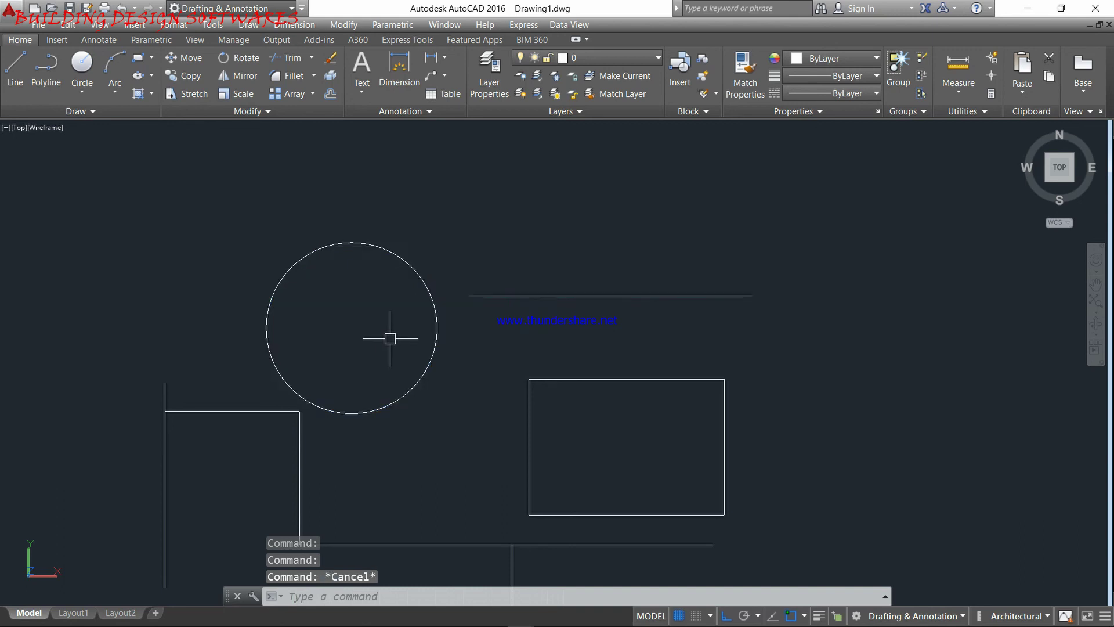
- Delete the circle and undo the deletion
{"action": "left_click", "coordinate": [435, 318]}
{"action": "key", "text": "Delete"}
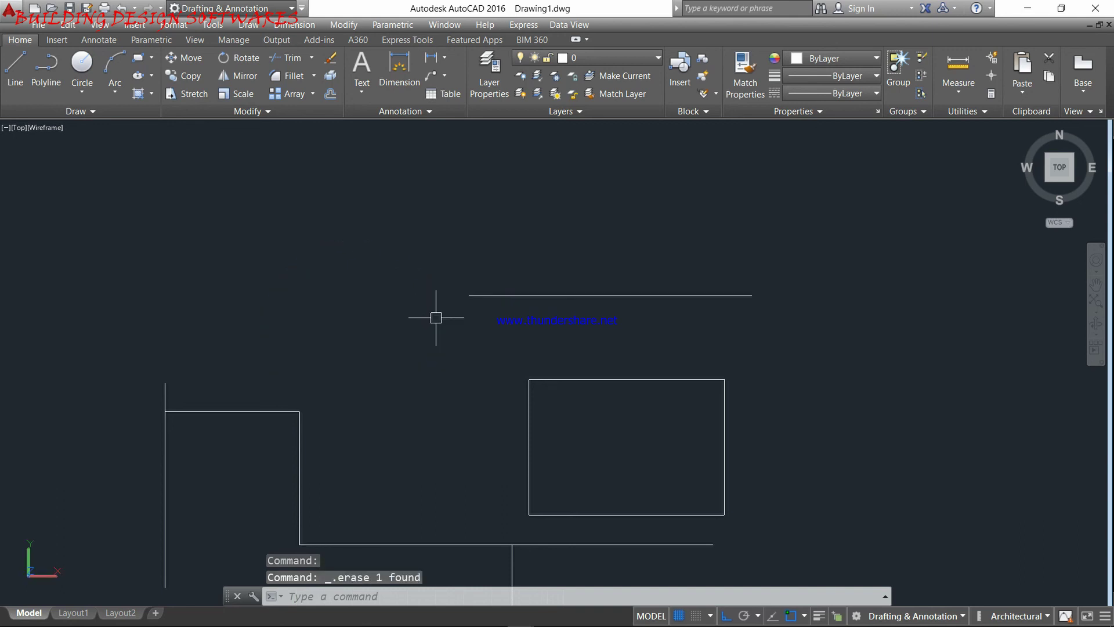
{"action": "key", "text": "ctrl+z"}
- Select the circle and the stepped outline's three leftmost segments one by one, and clear the selection
{"action": "left_click", "coordinate": [435, 316]}
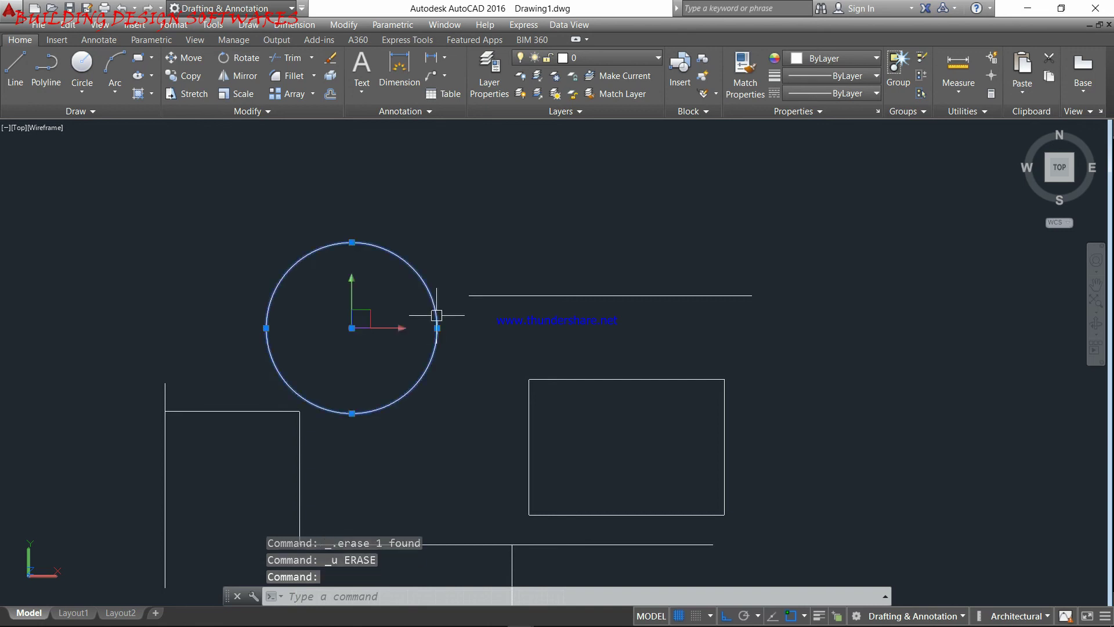
{"action": "scroll", "coordinate": [429, 309], "scroll_direction": "down", "scroll_amount": 4}
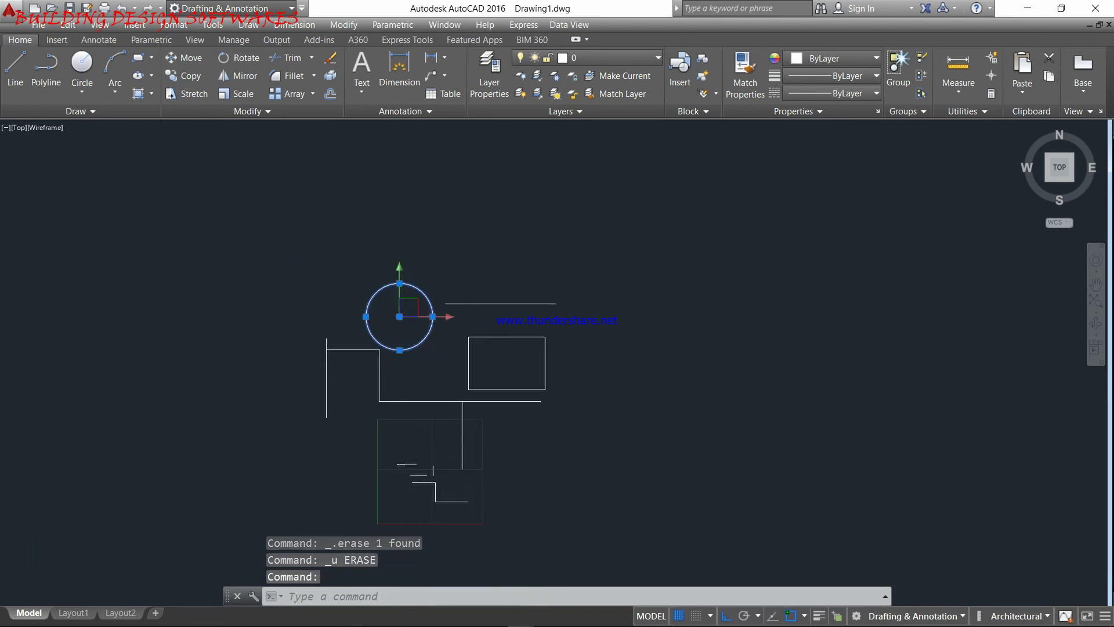
{"action": "left_click", "coordinate": [326, 384]}
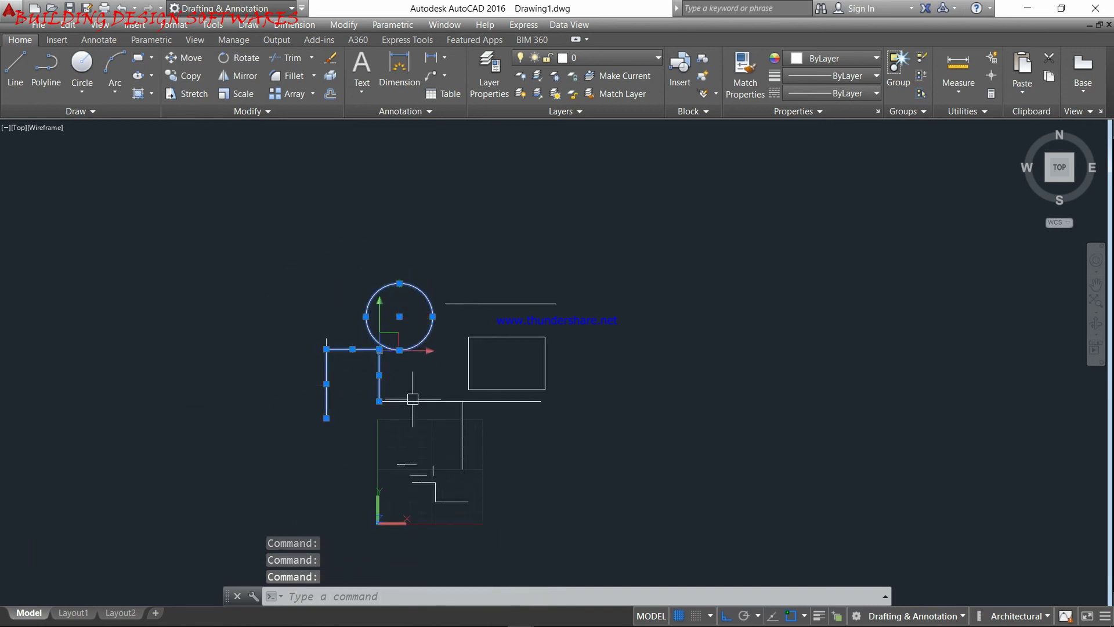
{"action": "key", "text": "Escape"}
{"action": "scroll", "coordinate": [412, 384], "scroll_direction": "up", "scroll_amount": 2}
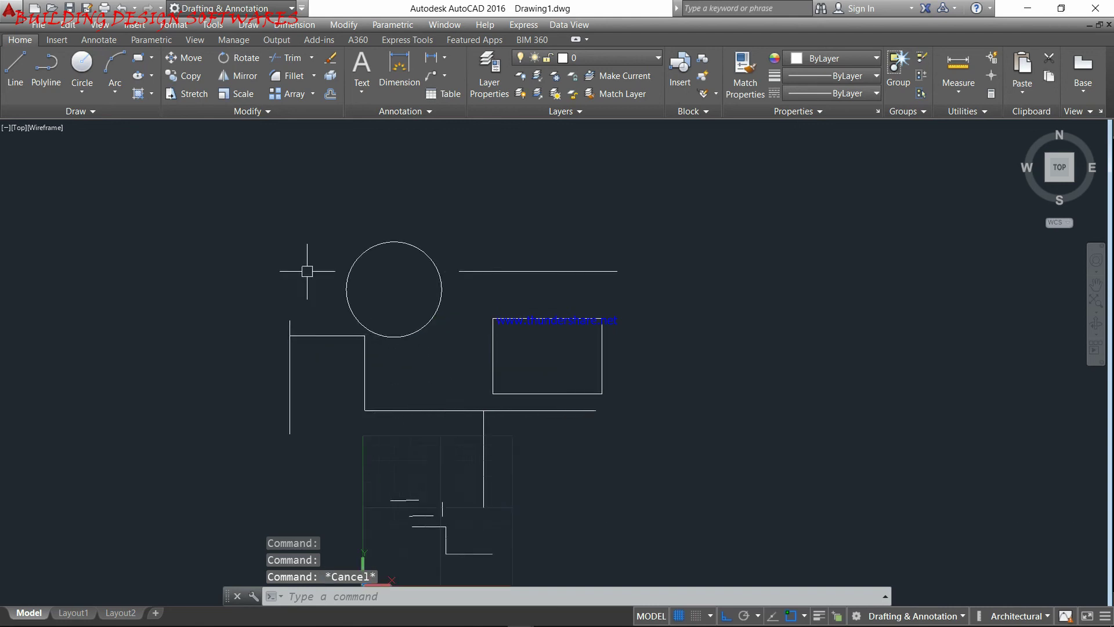
- Demonstrate window selection twice around the circle and the lines beneath it, leaving out the rectangle, and clear each selection
{"action": "left_click", "coordinate": [197, 195]}
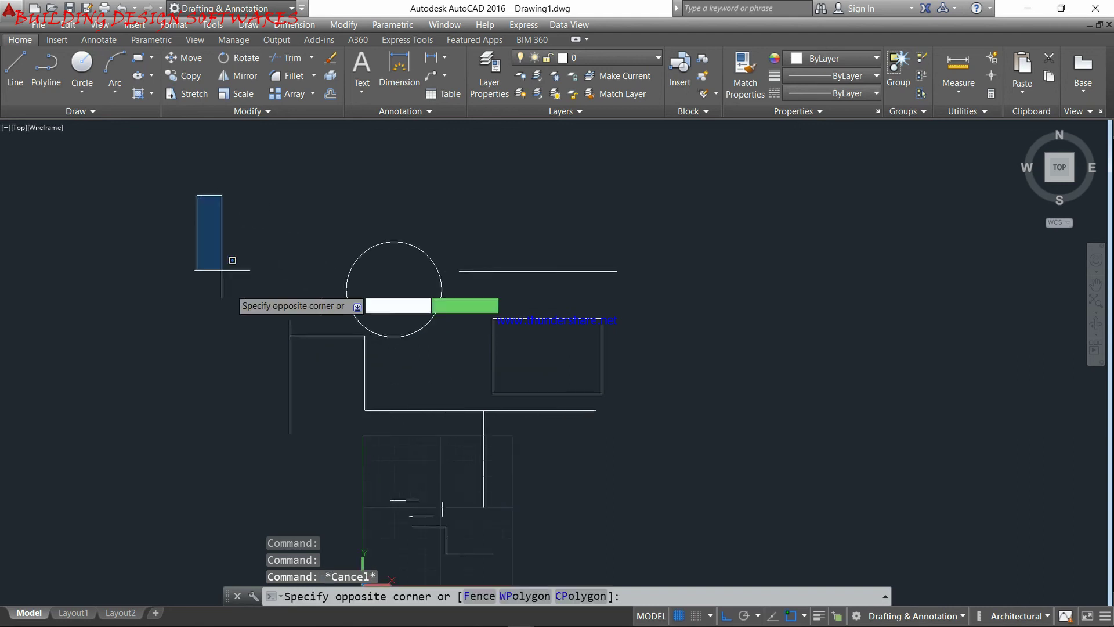
{"action": "left_click", "coordinate": [580, 513]}
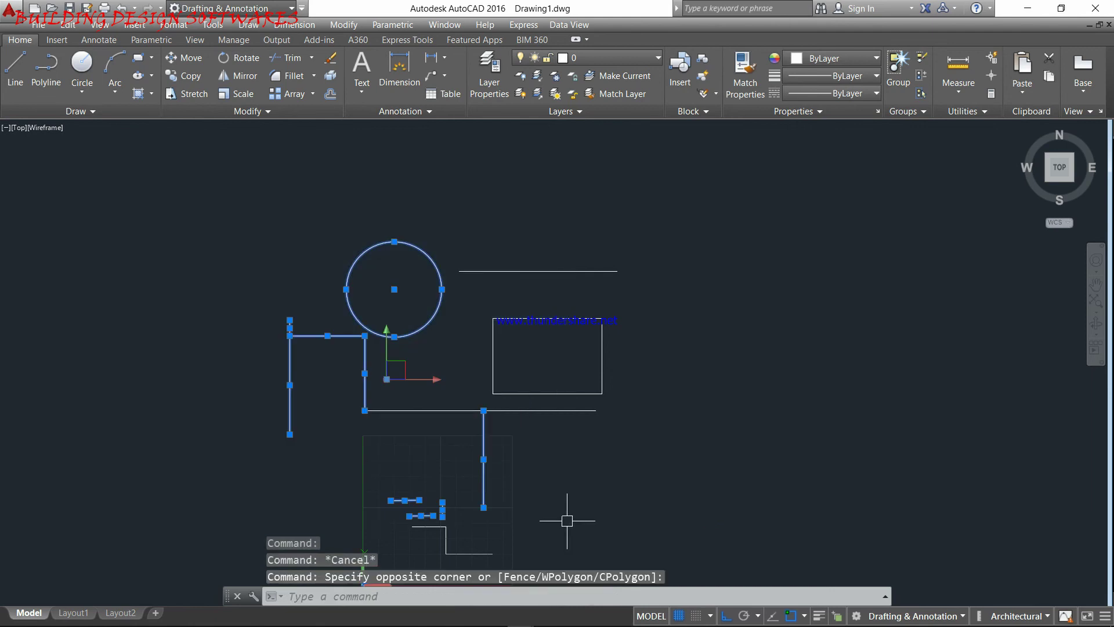
{"action": "key", "text": "Escape"}
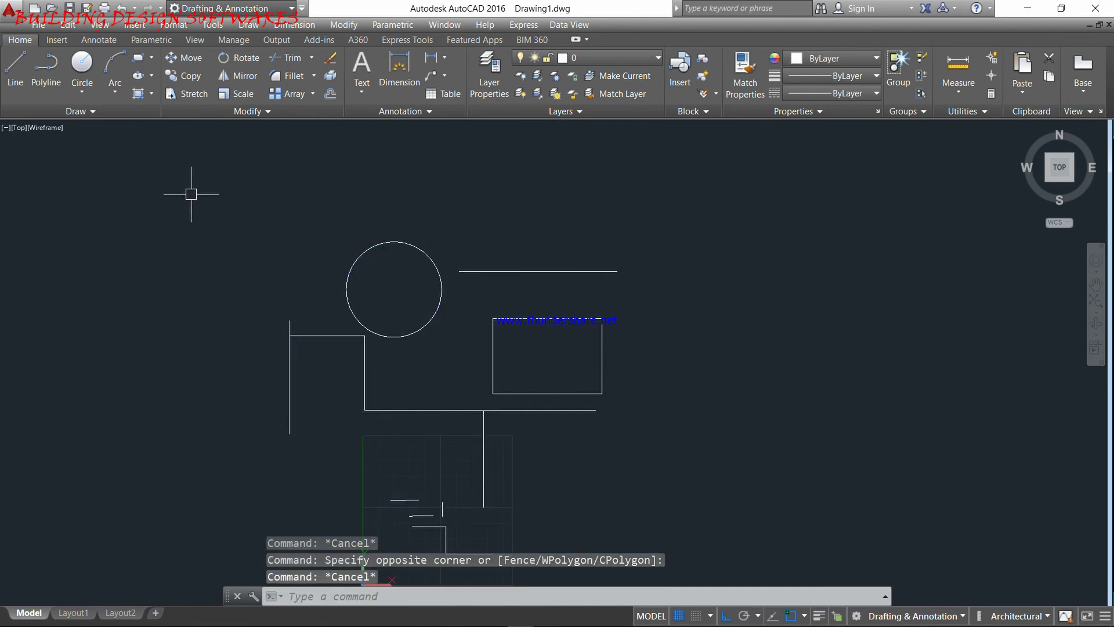
{"action": "left_click", "coordinate": [191, 194]}
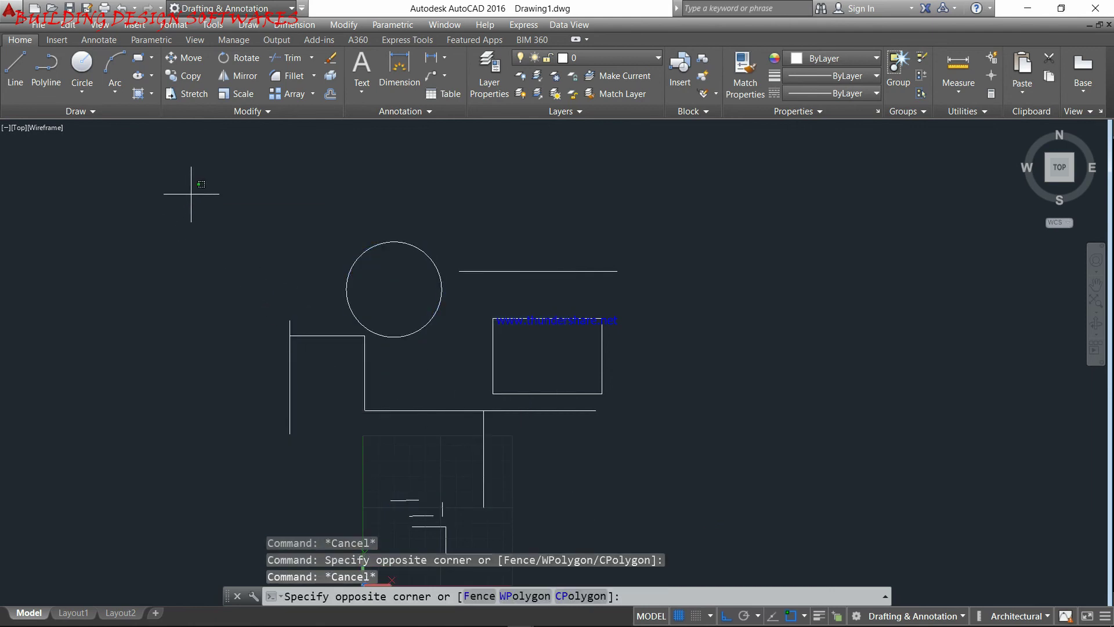
{"action": "left_click", "coordinate": [561, 517]}
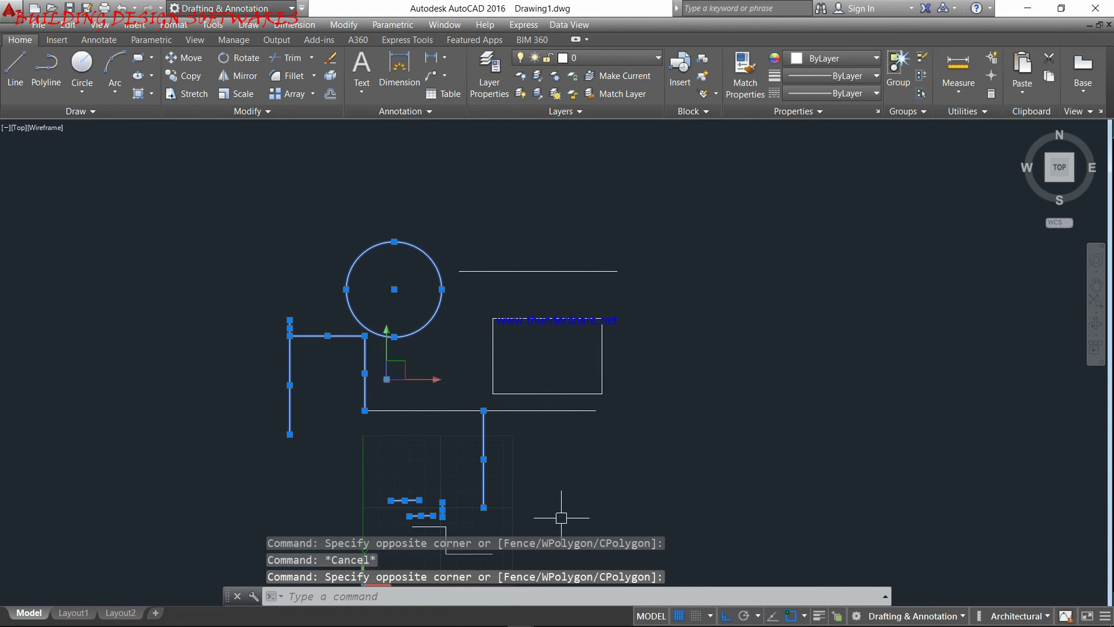
{"action": "key", "text": "Escape"}
- Demonstrate crossing selection twice from the lower right of the shapes to their upper left, clearing each selection
{"action": "scroll", "coordinate": [497, 414], "scroll_direction": "down", "scroll_amount": 2}
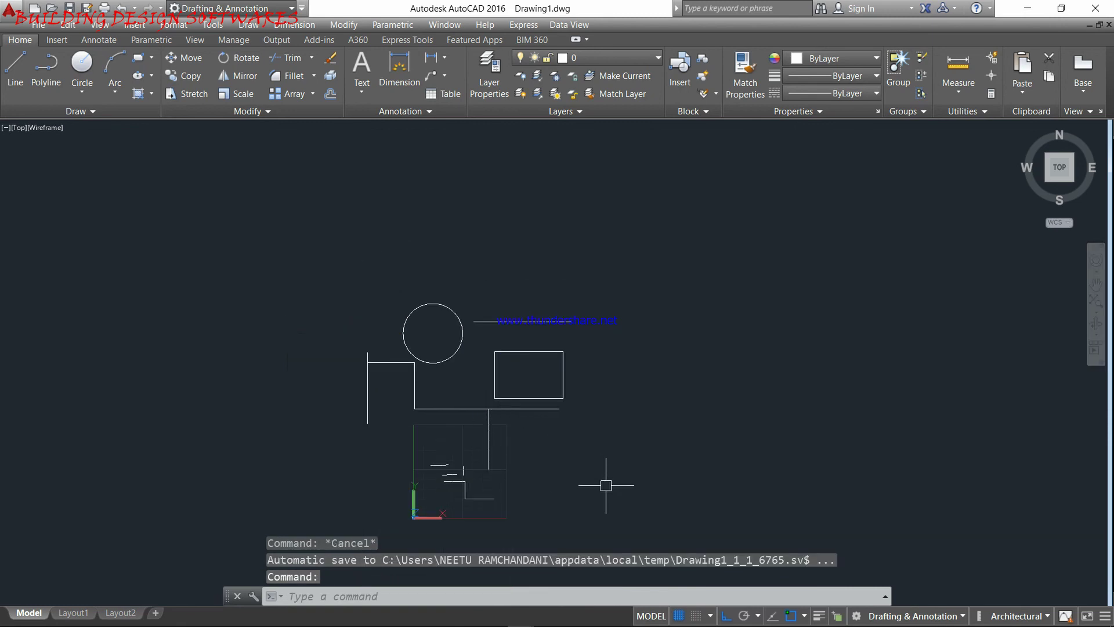
{"action": "left_click", "coordinate": [618, 510]}
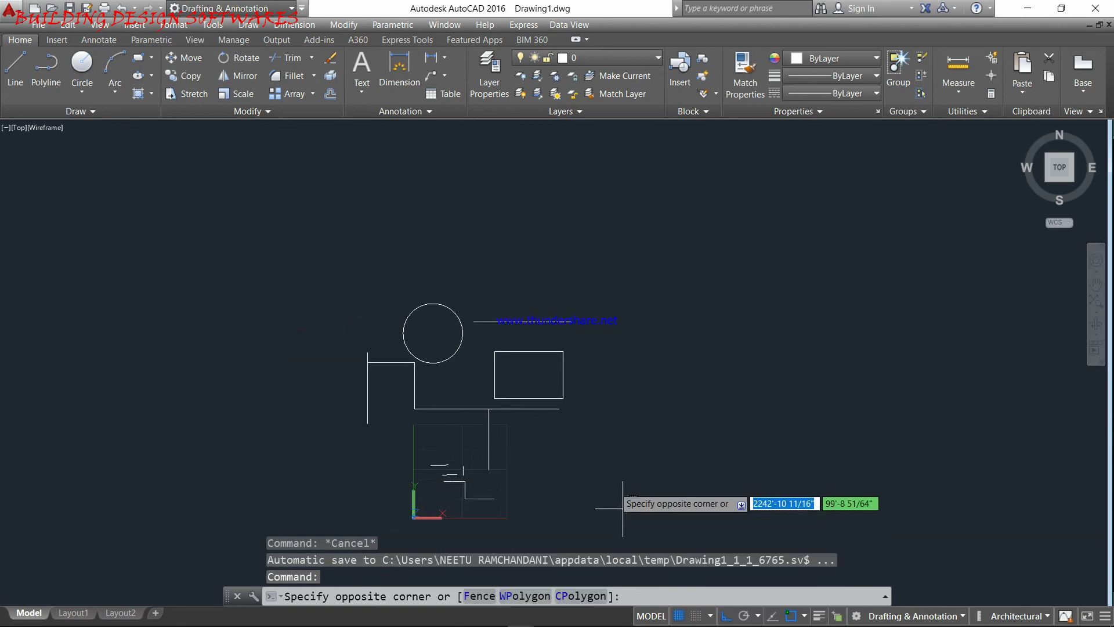
{"action": "left_click", "coordinate": [333, 256]}
{"action": "key", "text": "Escape"}
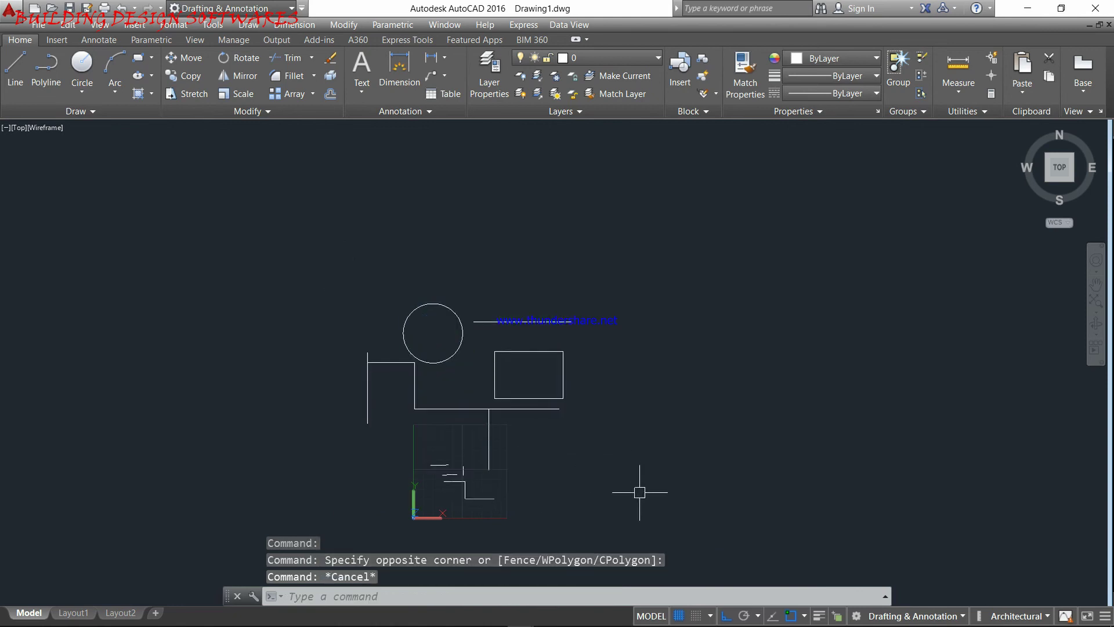
{"action": "left_click", "coordinate": [646, 504]}
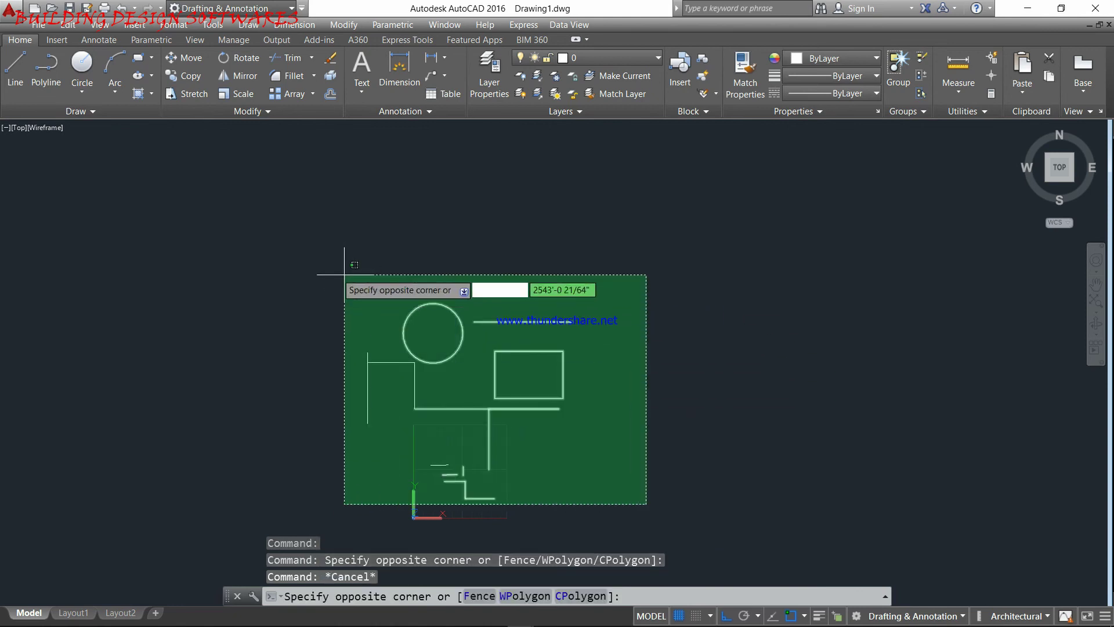
{"action": "left_click", "coordinate": [326, 266]}
{"action": "key", "text": "Escape"}
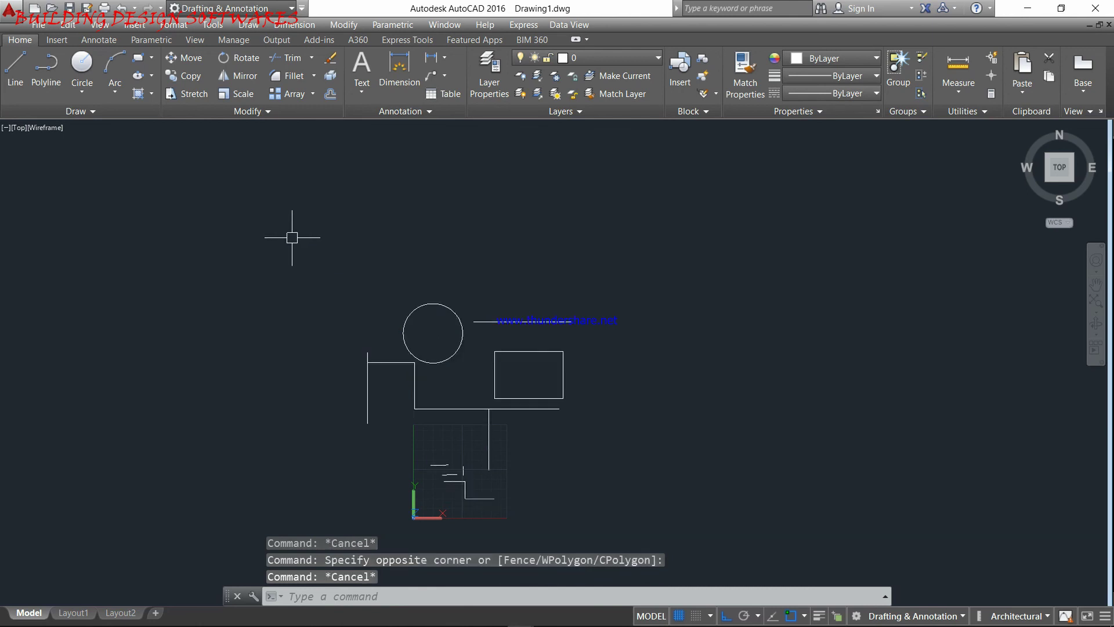
- Select all drawn objects with an enclosing window and clear them, and repeat a crossing selection starting below the rectangle and clear it
{"action": "left_click", "coordinate": [293, 236]}
{"action": "left_click", "coordinate": [646, 554]}
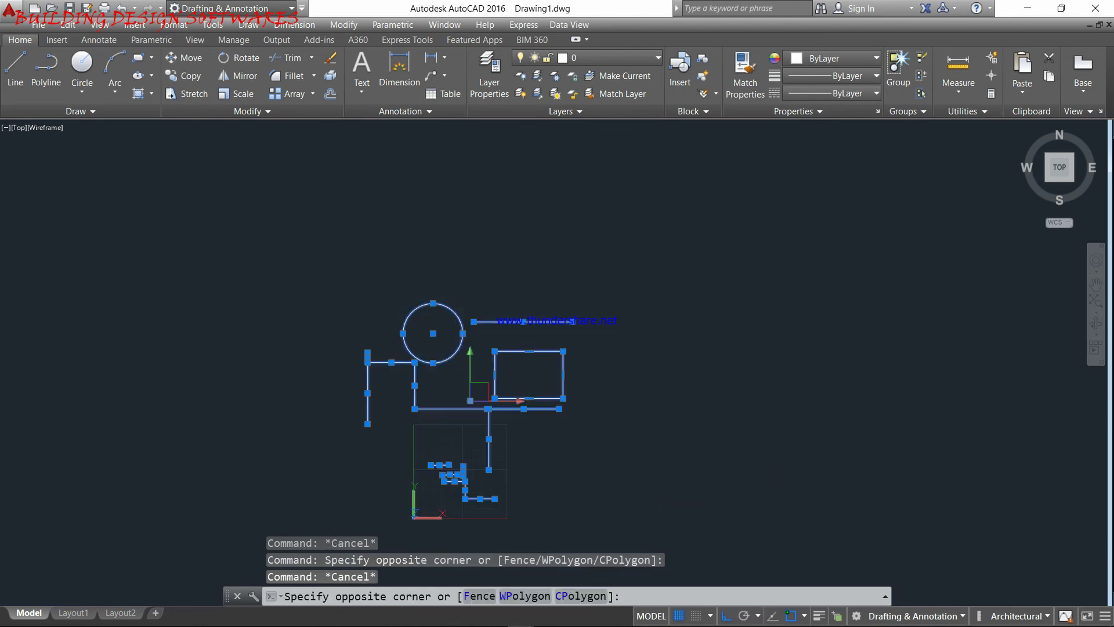
{"action": "key", "text": "Escape"}
{"action": "left_click", "coordinate": [611, 516]}
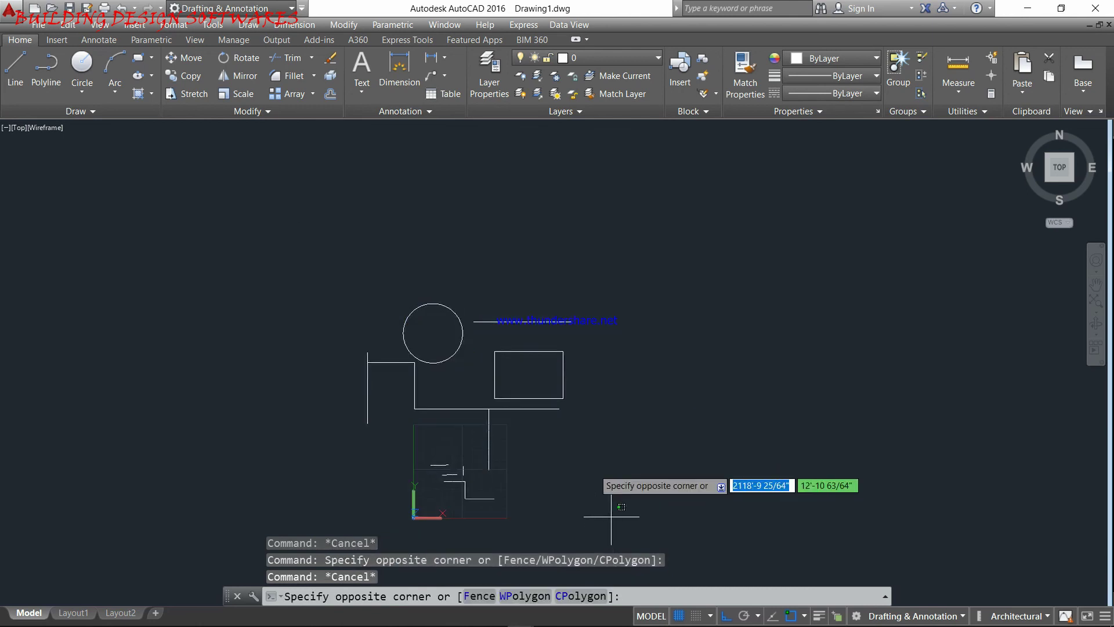
{"action": "left_click", "coordinate": [390, 258]}
{"action": "key", "text": "Escape"}
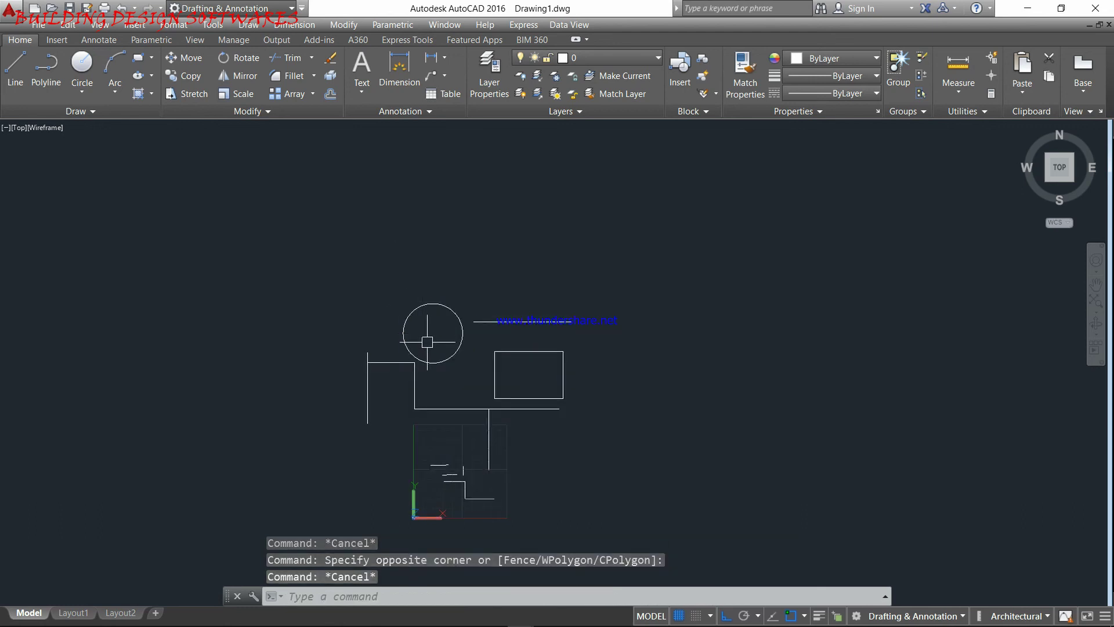
- Select and deselect the circle, and preview a crossing selection over the circle, rectangle and nearby lines before cancelling it
{"action": "scroll", "coordinate": [431, 357], "scroll_direction": "up", "scroll_amount": 2}
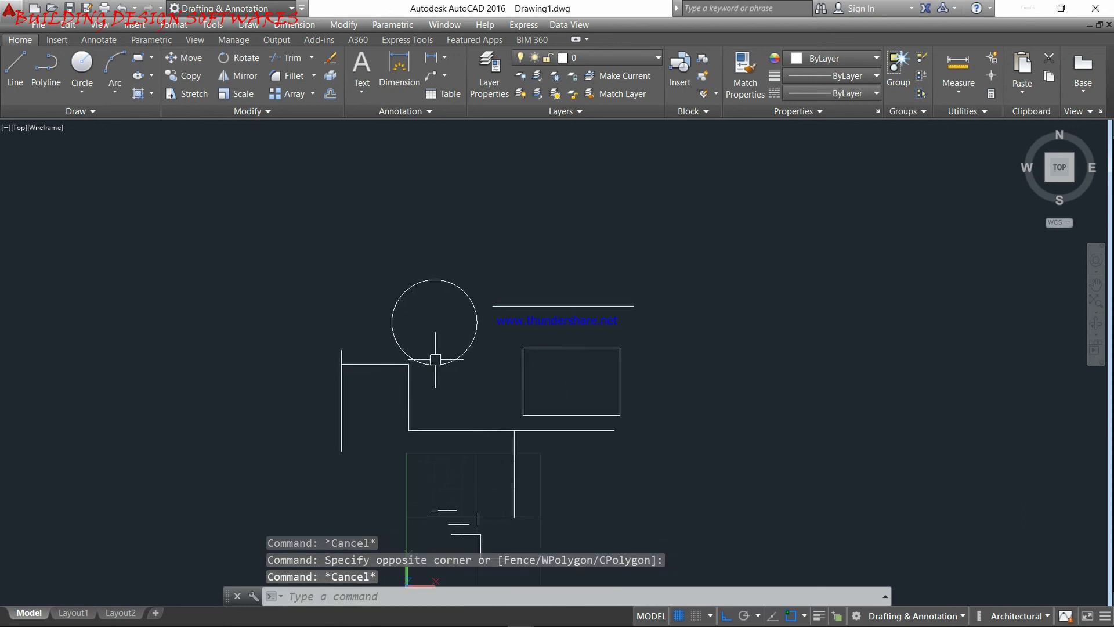
{"action": "left_click", "coordinate": [462, 291]}
{"action": "key", "text": "Escape"}
{"action": "left_click", "coordinate": [664, 535]}
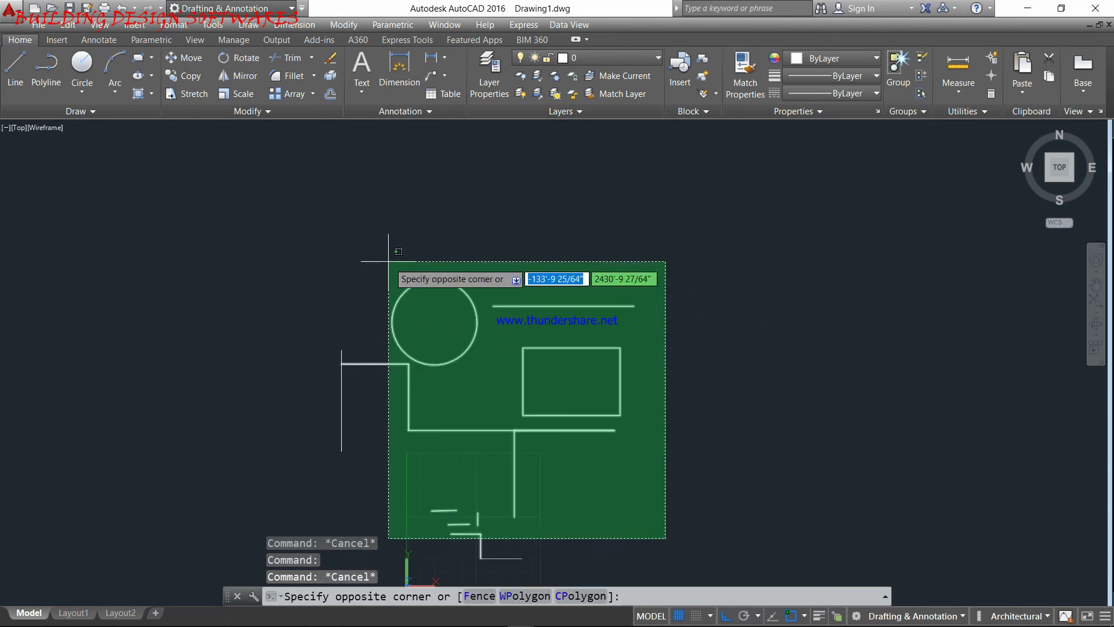
{"action": "key", "text": "Escape"}
- Start and cancel the Line command near the rectangle, and select and deselect the rectangle
{"action": "scroll", "coordinate": [507, 348], "scroll_direction": "up", "scroll_amount": 3}
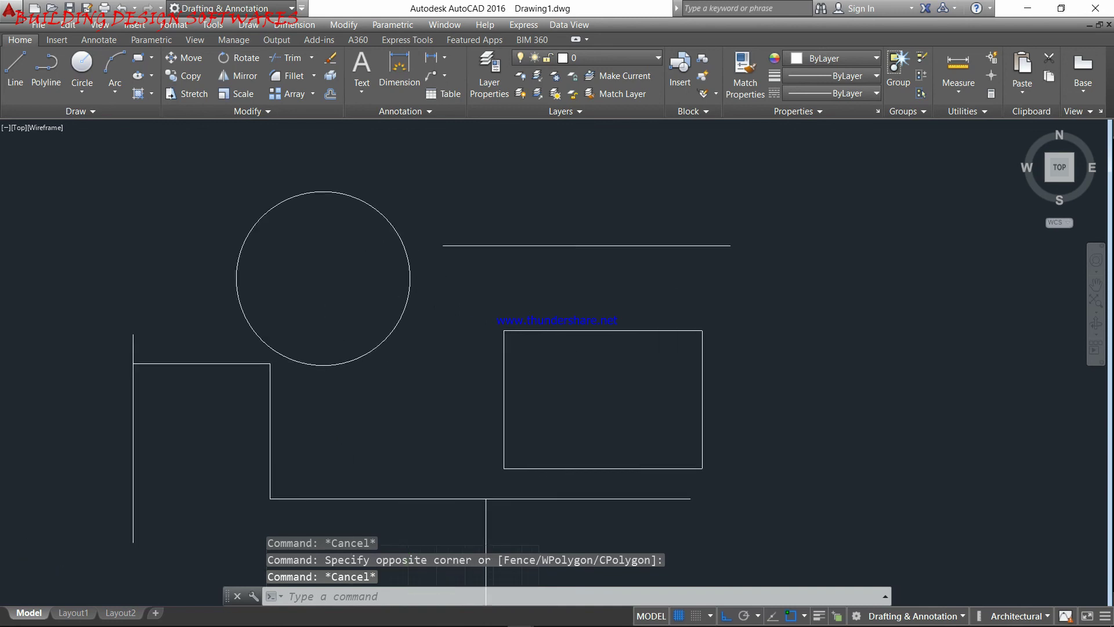
{"action": "scroll", "coordinate": [500, 306], "scroll_direction": "up", "scroll_amount": 2}
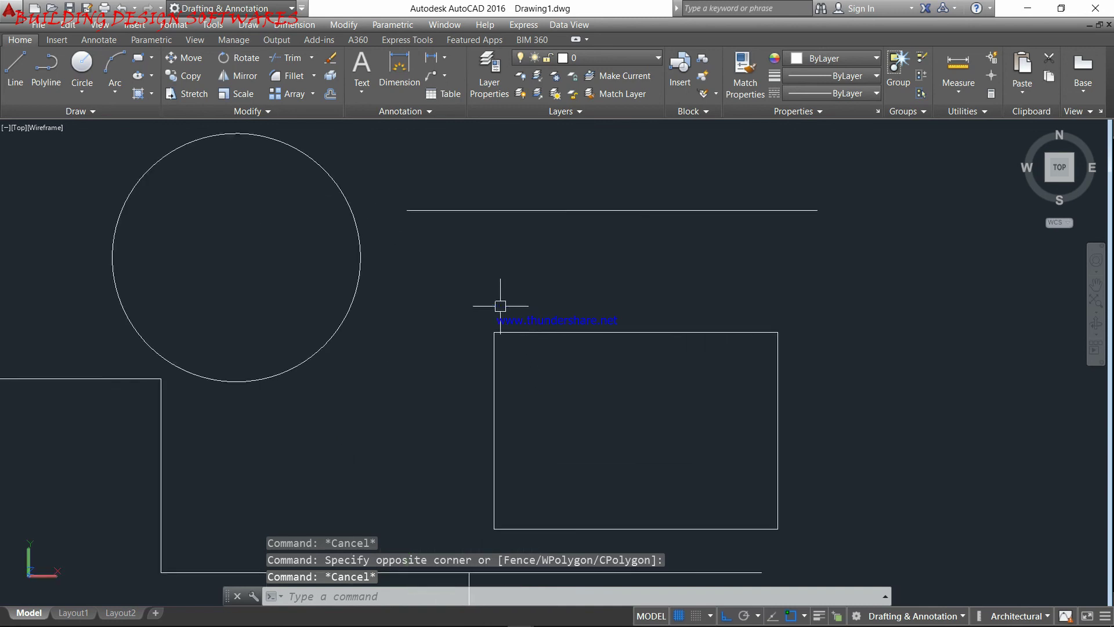
{"action": "left_click", "coordinate": [15, 65]}
{"action": "key", "text": "Escape"}
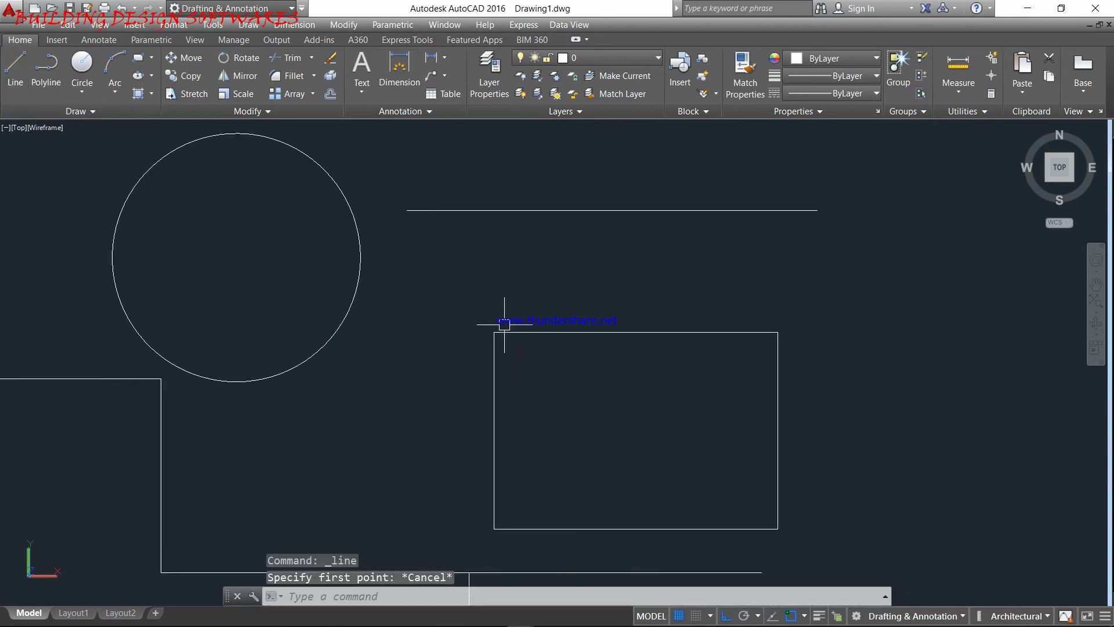
{"action": "left_click", "coordinate": [505, 331]}
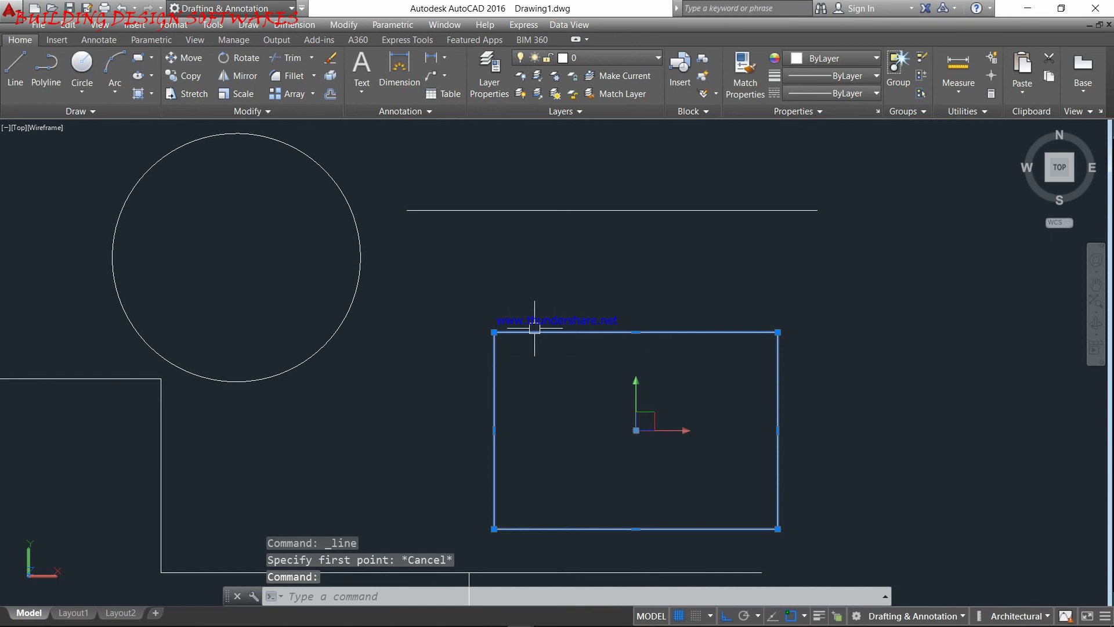
{"action": "key", "text": "Escape"}
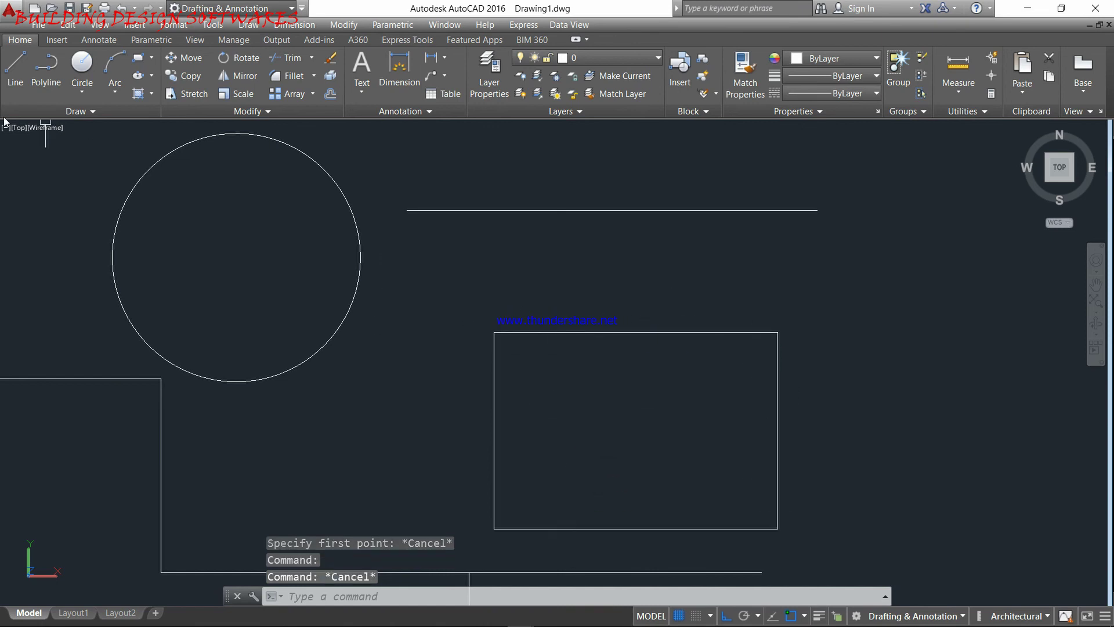
- Draw a line from the rectangle's upper-left corner partway along its top edge, and select and deselect the rectangle
{"action": "left_click", "coordinate": [4, 72]}
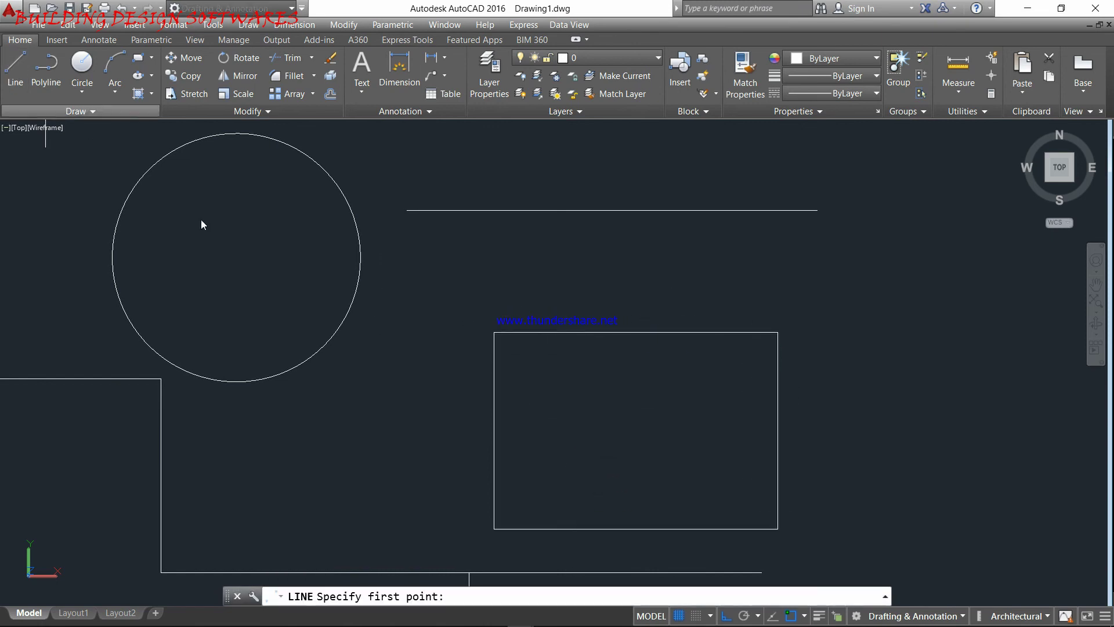
{"action": "left_click", "coordinate": [494, 331]}
{"action": "left_click", "coordinate": [670, 314]}
{"action": "key", "text": "Escape"}
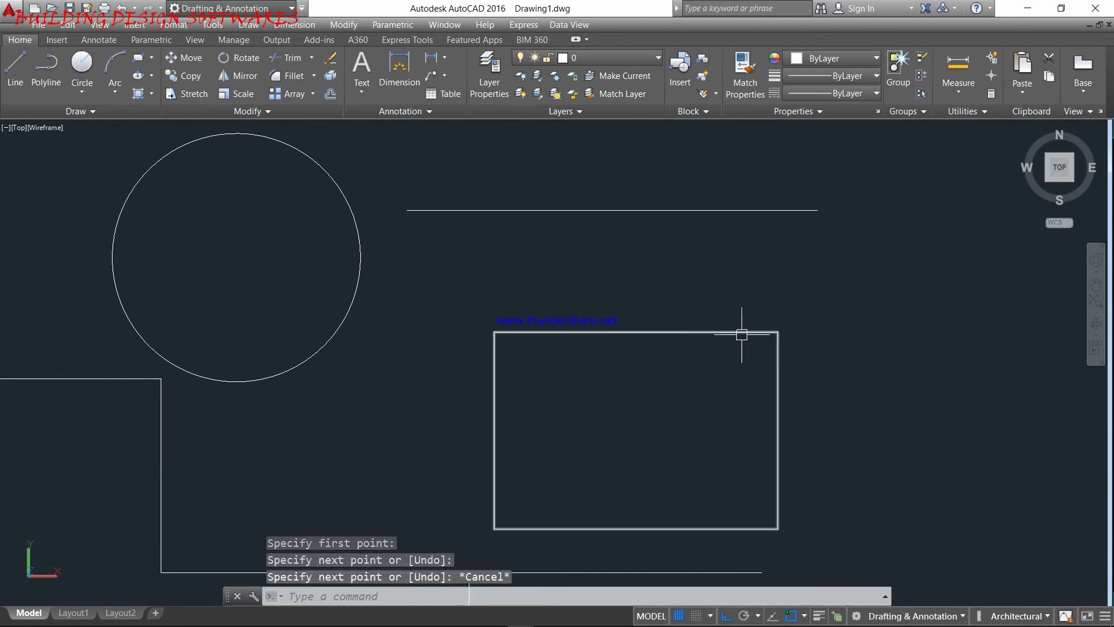
{"action": "left_click", "coordinate": [710, 330]}
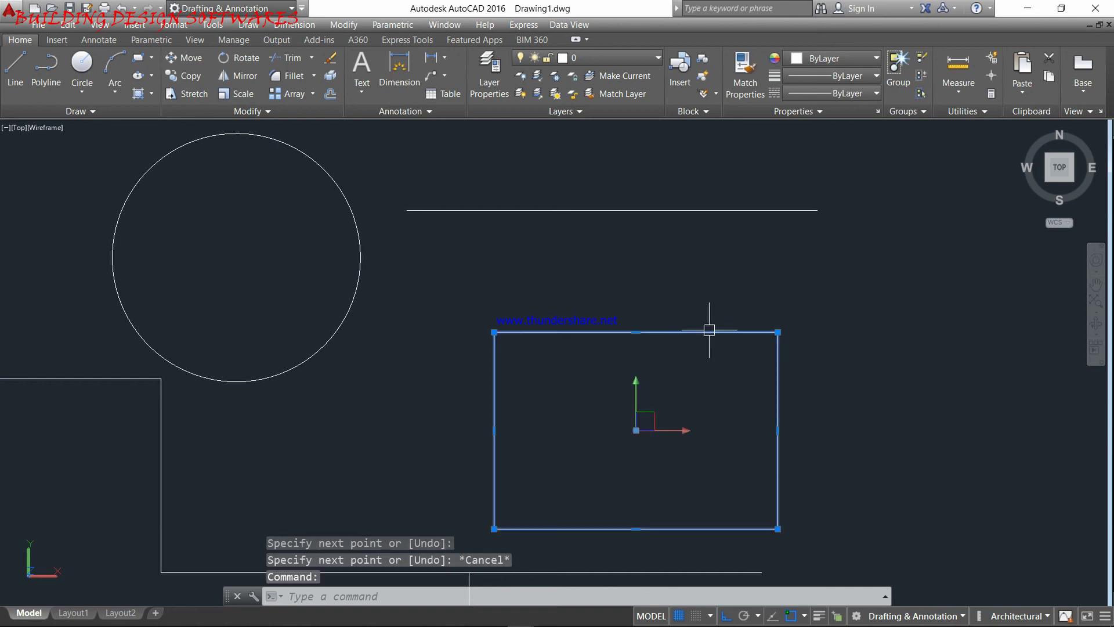
{"action": "key", "text": "Escape"}
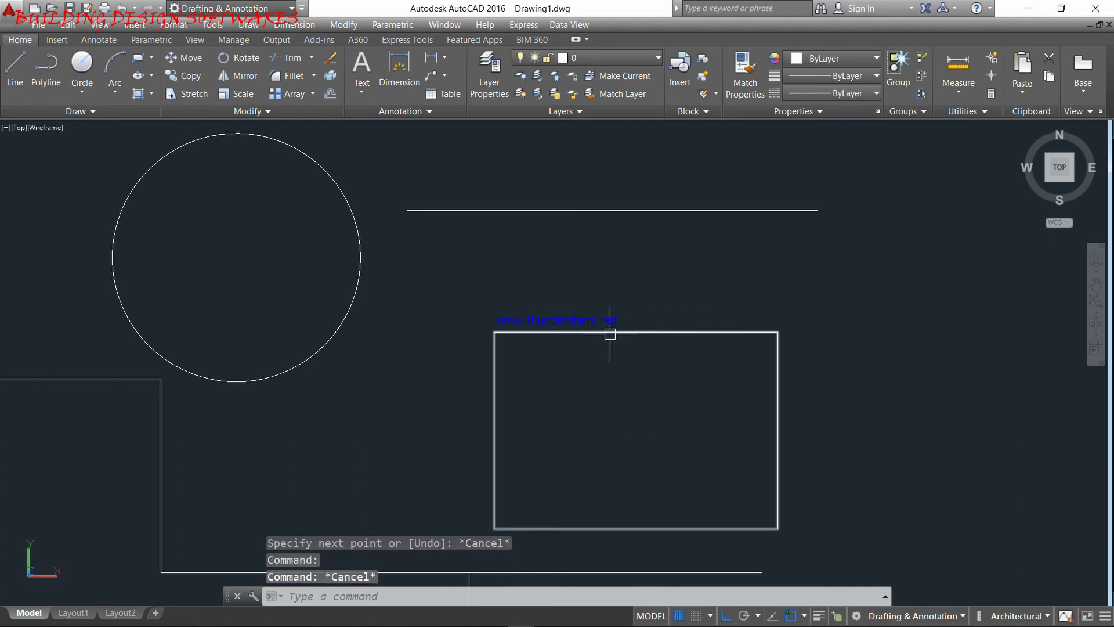
- Select and deselect the rectangle's top edge at several points to check which overlapping object gets picked
{"action": "left_click", "coordinate": [609, 332]}
{"action": "key", "text": "Escape"}
{"action": "left_click", "coordinate": [502, 332]}
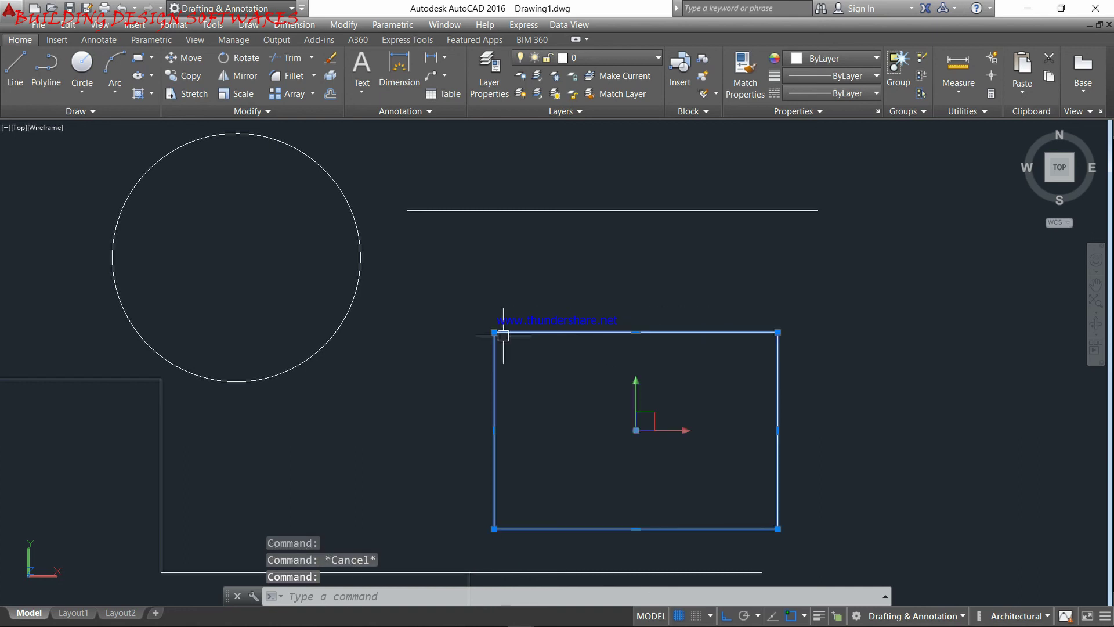
{"action": "key", "text": "Escape"}
{"action": "left_click", "coordinate": [519, 328]}
{"action": "key", "text": "Escape"}
{"action": "left_click", "coordinate": [518, 328]}
{"action": "key", "text": "Escape"}
- Draw another line along the rectangle's top edge from near its upper-left corner, overlapping the existing line
{"action": "left_click", "coordinate": [15, 69]}
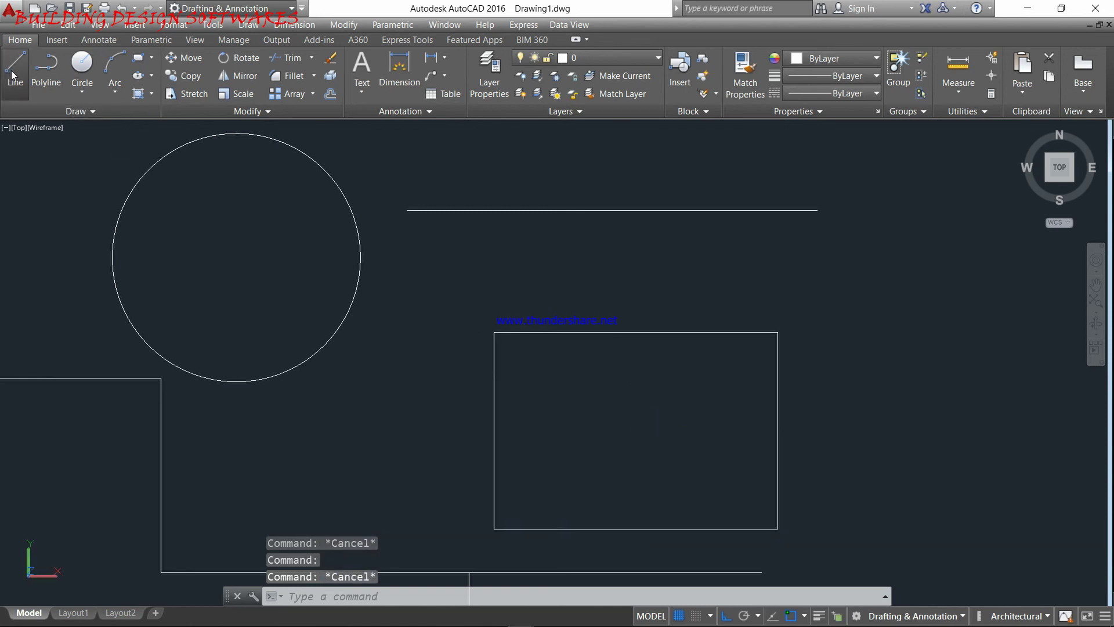
{"action": "left_click", "coordinate": [494, 332]}
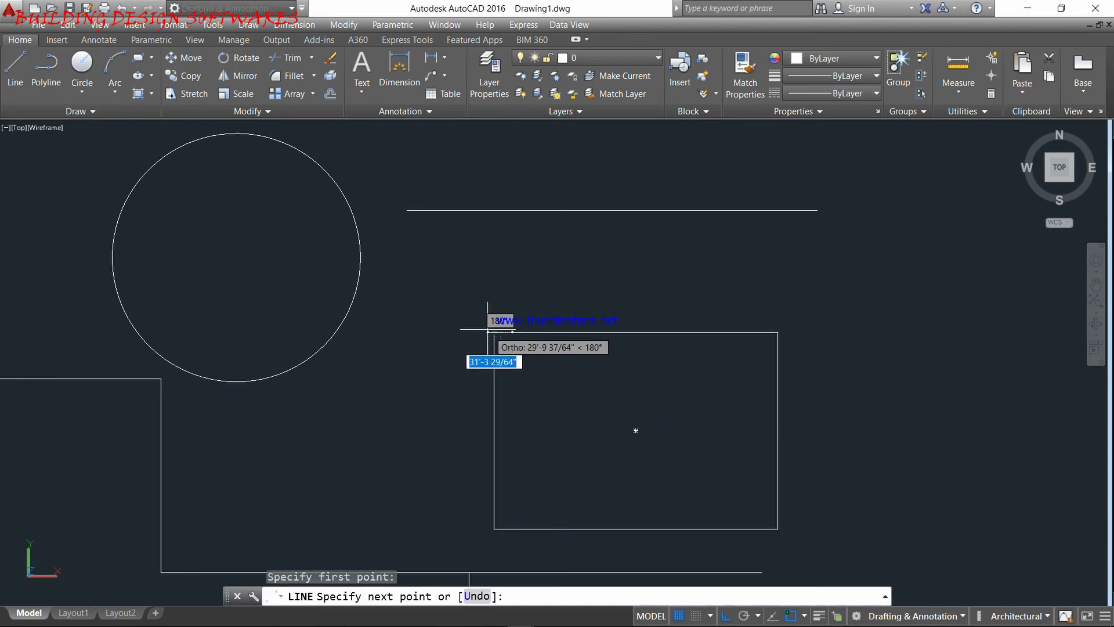
{"action": "type", "text": "3200"}
{"action": "key", "text": "Return"}
{"action": "key", "text": "Escape"}
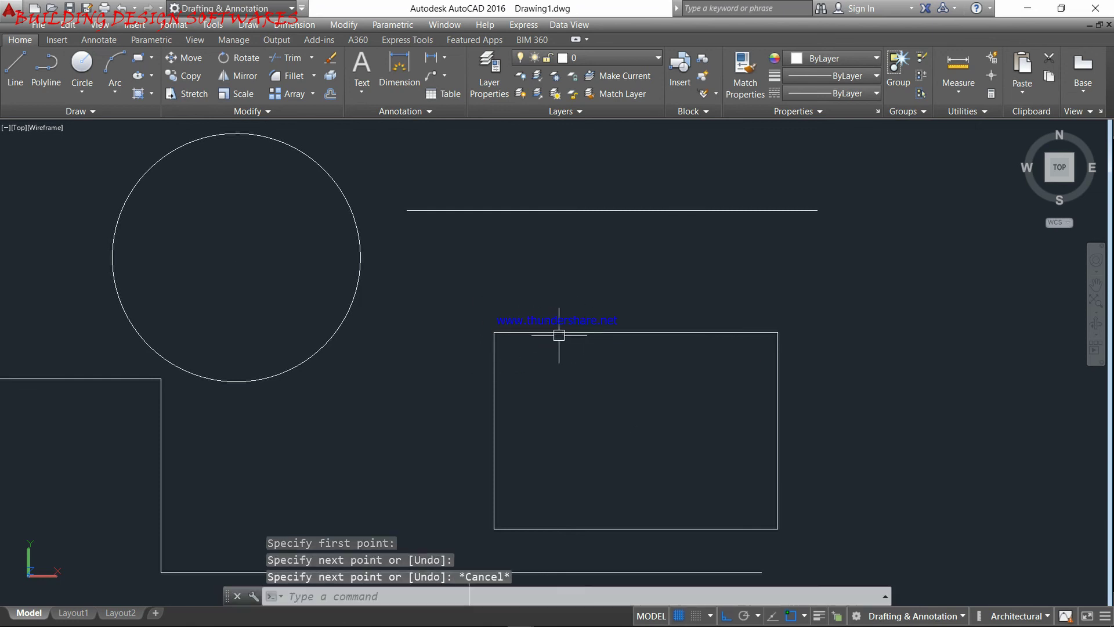
- Select and deselect the overlapping line on the top edge, and do the same with the rectangle
{"action": "left_click", "coordinate": [538, 329]}
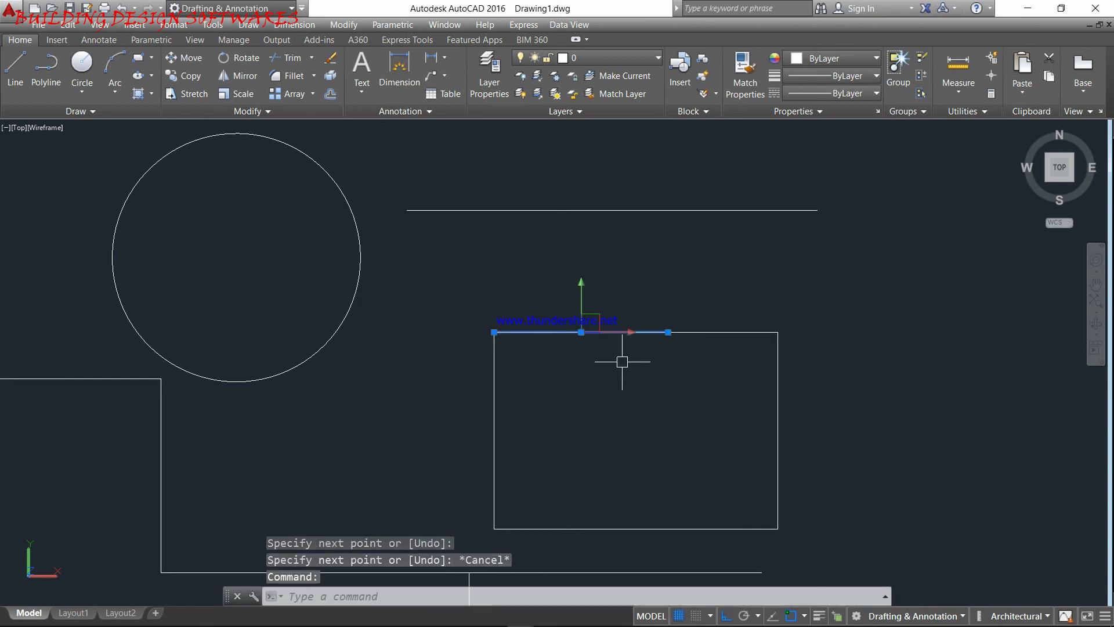
{"action": "key", "text": "Escape"}
{"action": "left_click", "coordinate": [659, 330]}
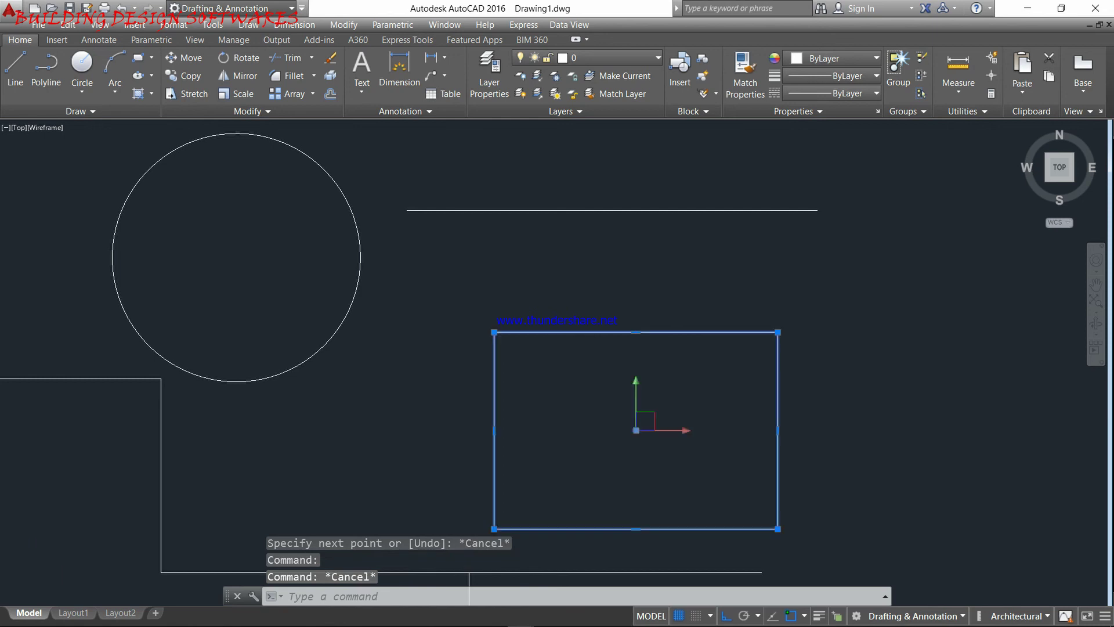
{"action": "key", "text": "Escape"}
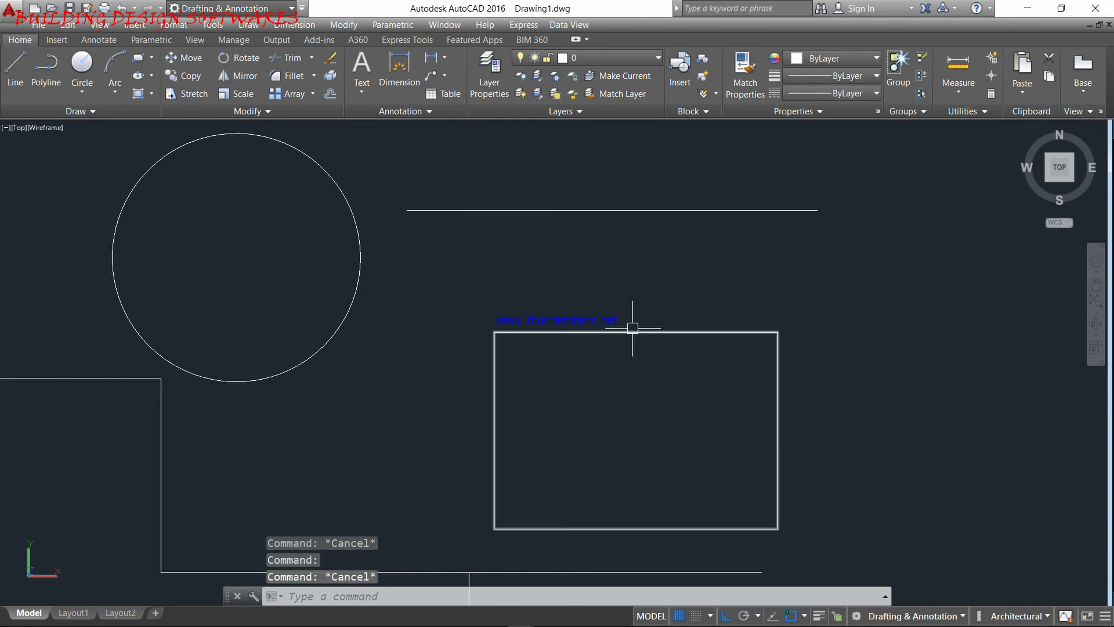
- Turn on selection cycling, choose the Polyline from the overlapping objects on the rectangle's top edge, and clear the selection
{"action": "left_click", "coordinate": [837, 616]}
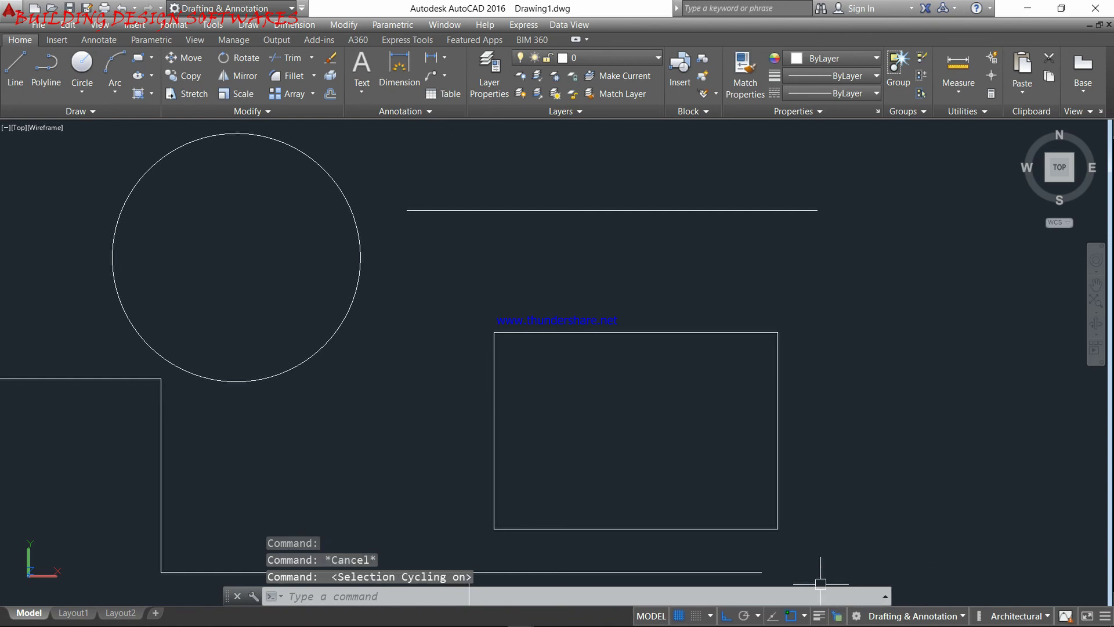
{"action": "left_click", "coordinate": [514, 331]}
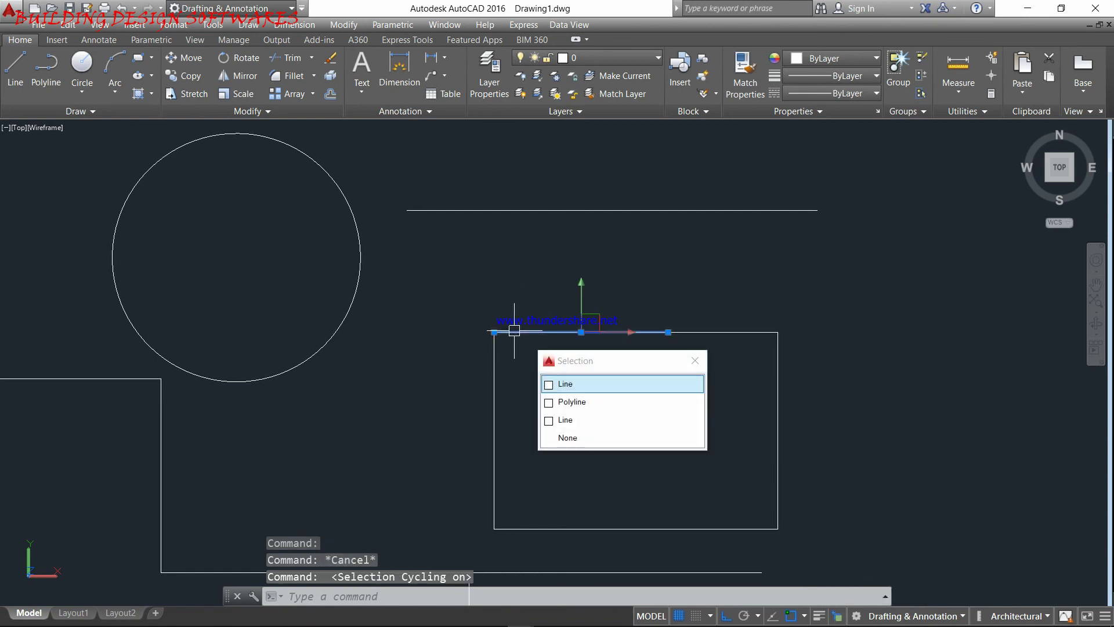
{"action": "left_click", "coordinate": [567, 403]}
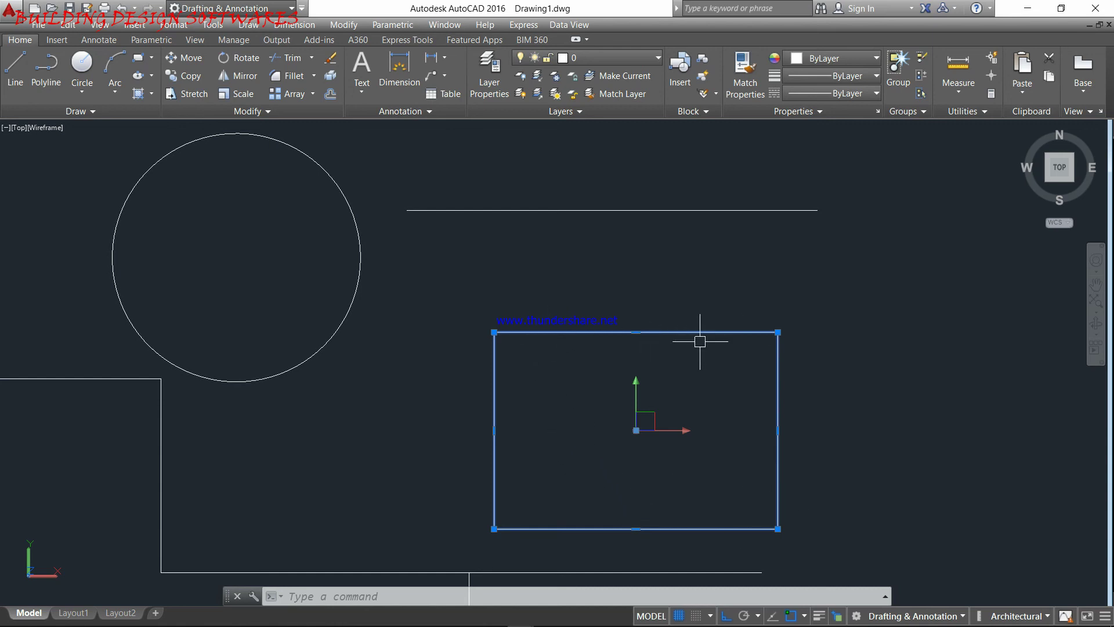
{"action": "key", "text": "ctrl+w"}
{"action": "key", "text": "Escape"}
- Choose the first Line from the overlapping objects on the rectangle's top edge and delete it
{"action": "left_click", "coordinate": [548, 332]}
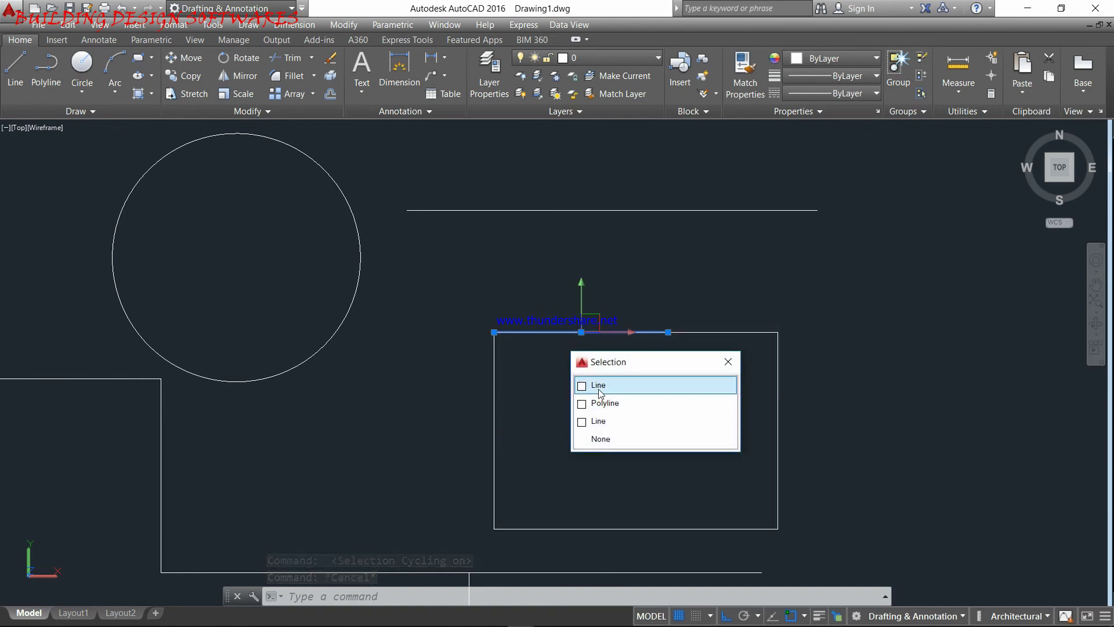
{"action": "left_click", "coordinate": [599, 388]}
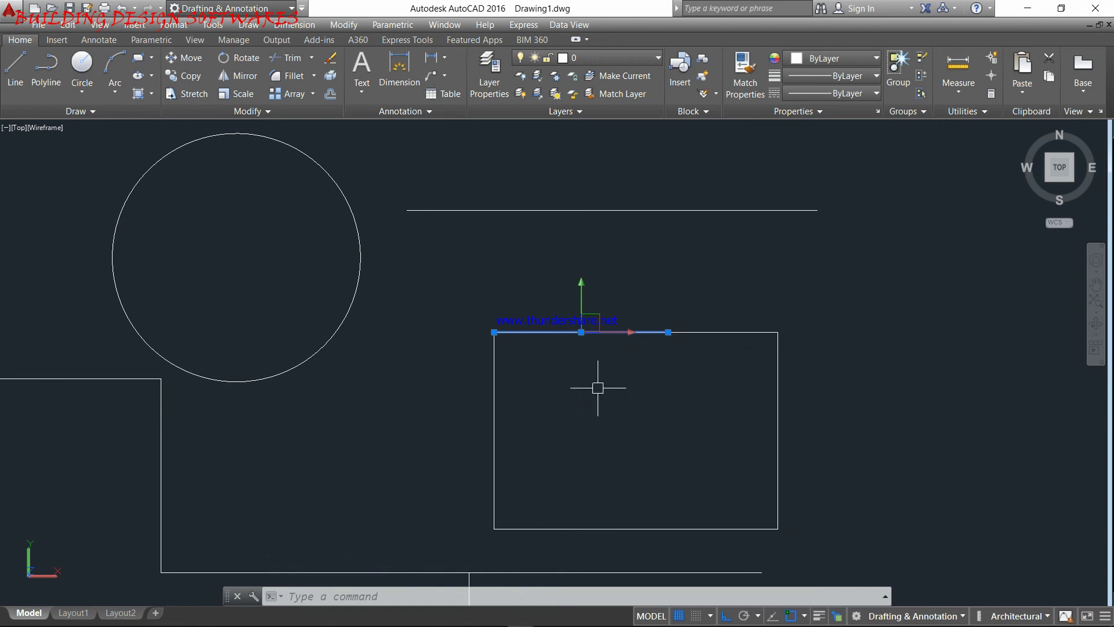
{"action": "key", "text": "Delete"}
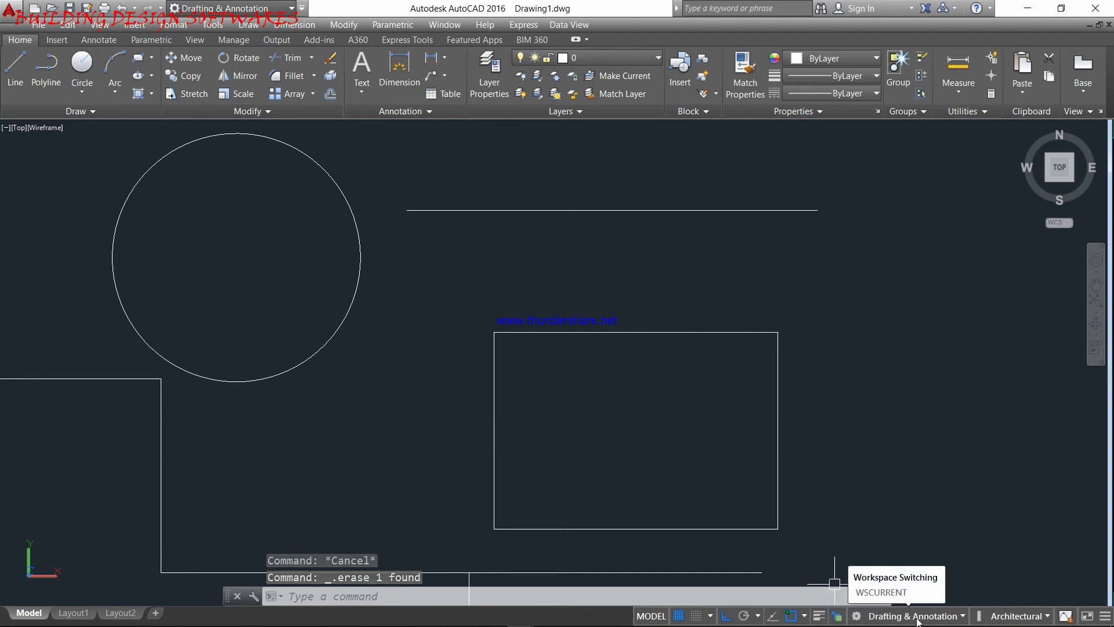
- Examine the available workspace options and drawing unit formats, keeping Drafting & Annotation and Architectural
{"action": "left_click", "coordinate": [936, 617]}
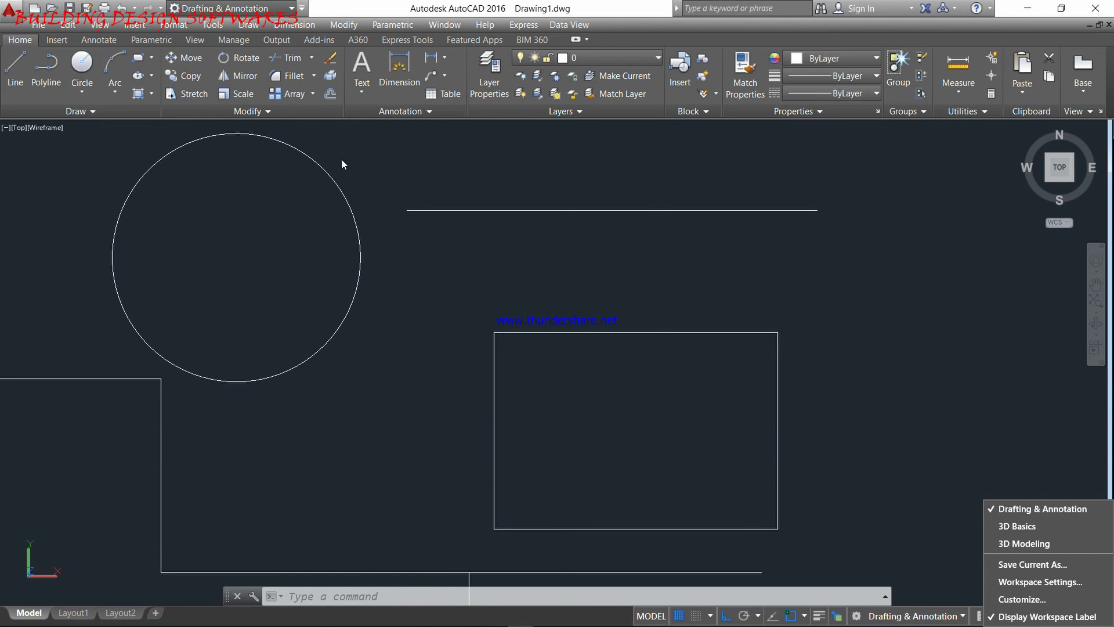
{"action": "left_click", "coordinate": [397, 190]}
{"action": "left_click", "coordinate": [268, 9]}
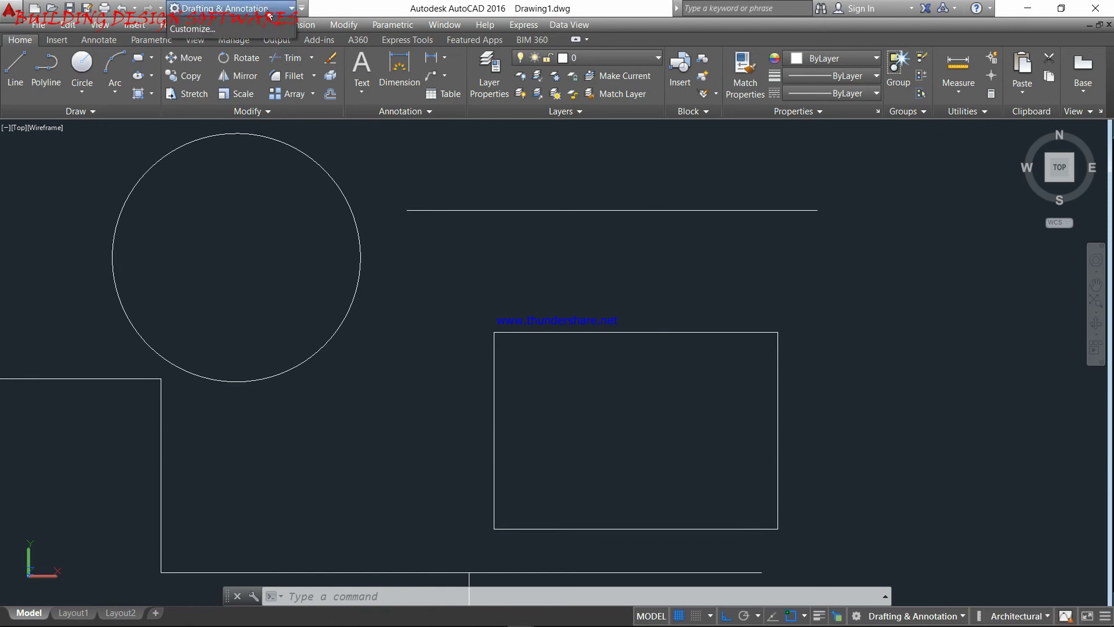
{"action": "left_click", "coordinate": [366, 190]}
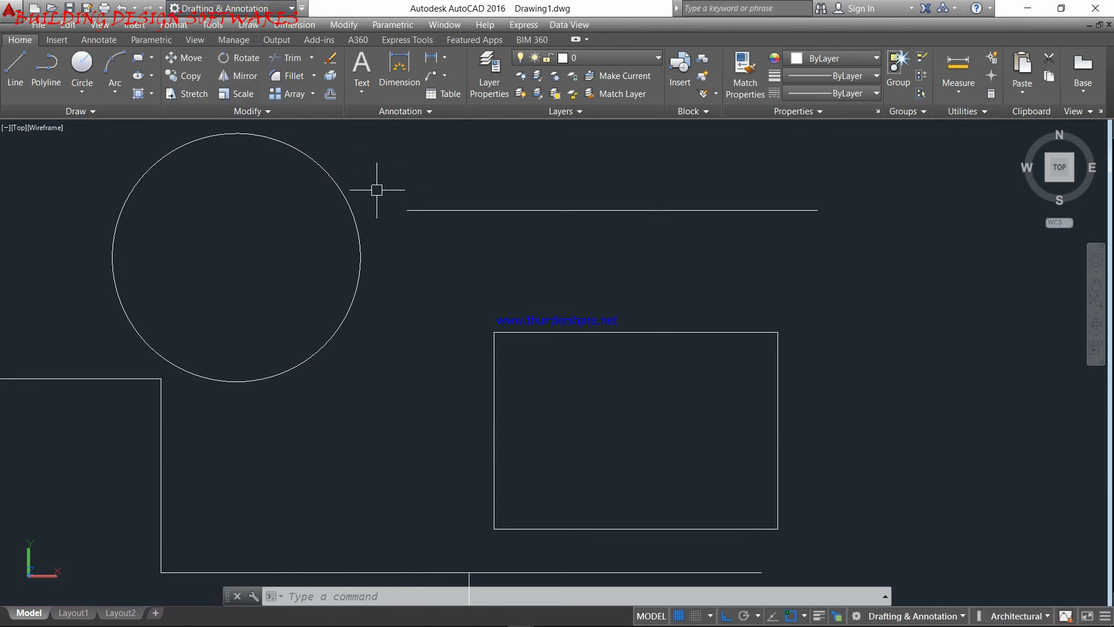
{"action": "left_click", "coordinate": [949, 617]}
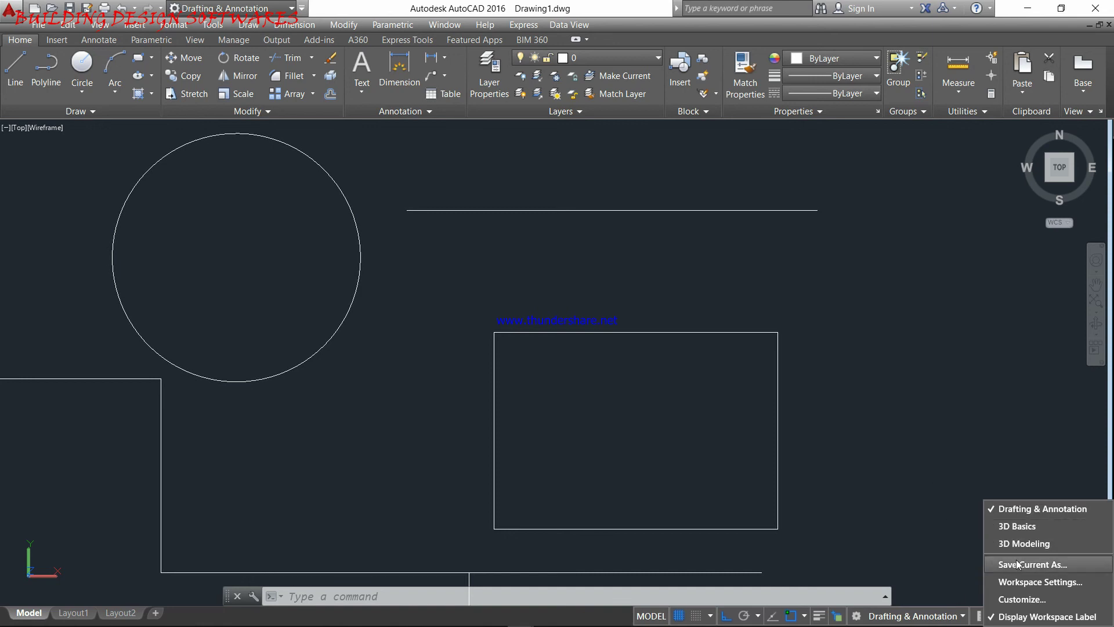
{"action": "left_click", "coordinate": [966, 564]}
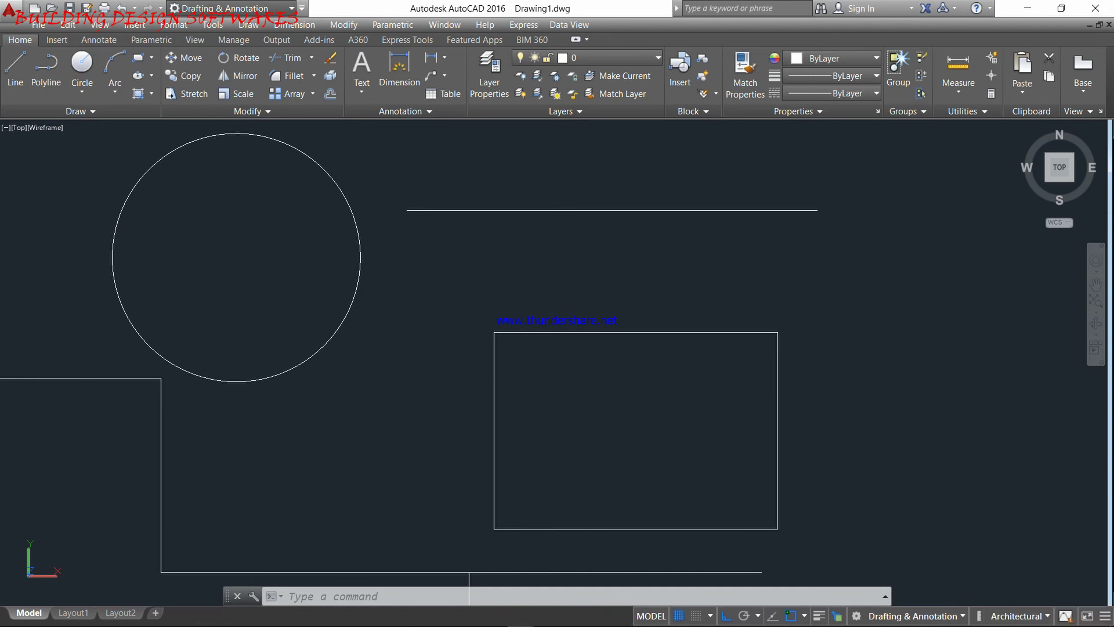
{"action": "left_click", "coordinate": [1047, 616]}
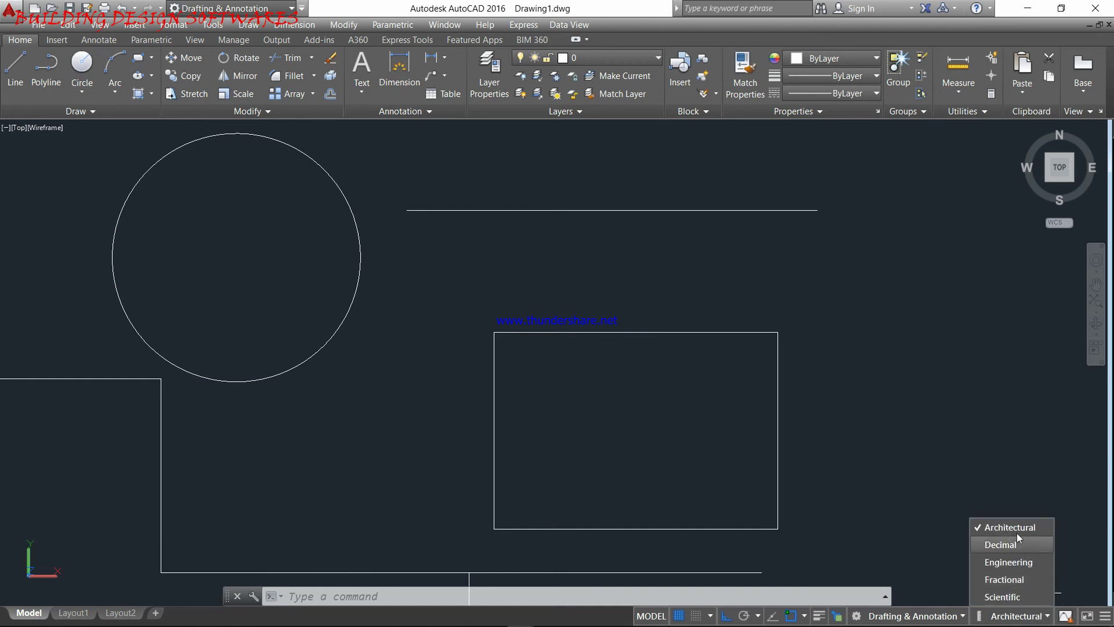
{"action": "left_click", "coordinate": [888, 458]}
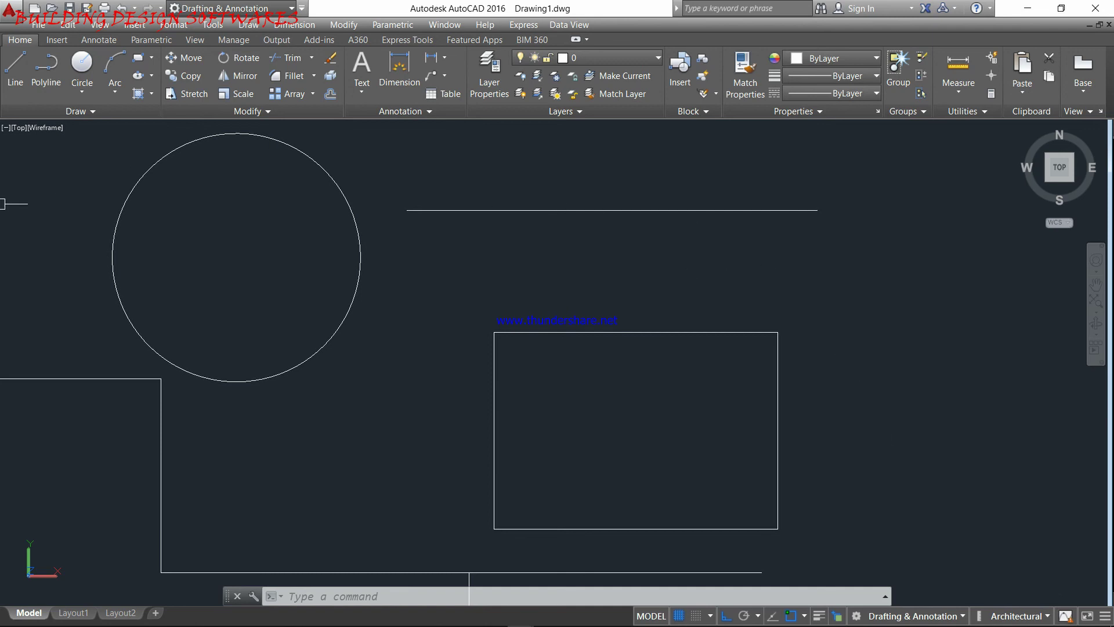